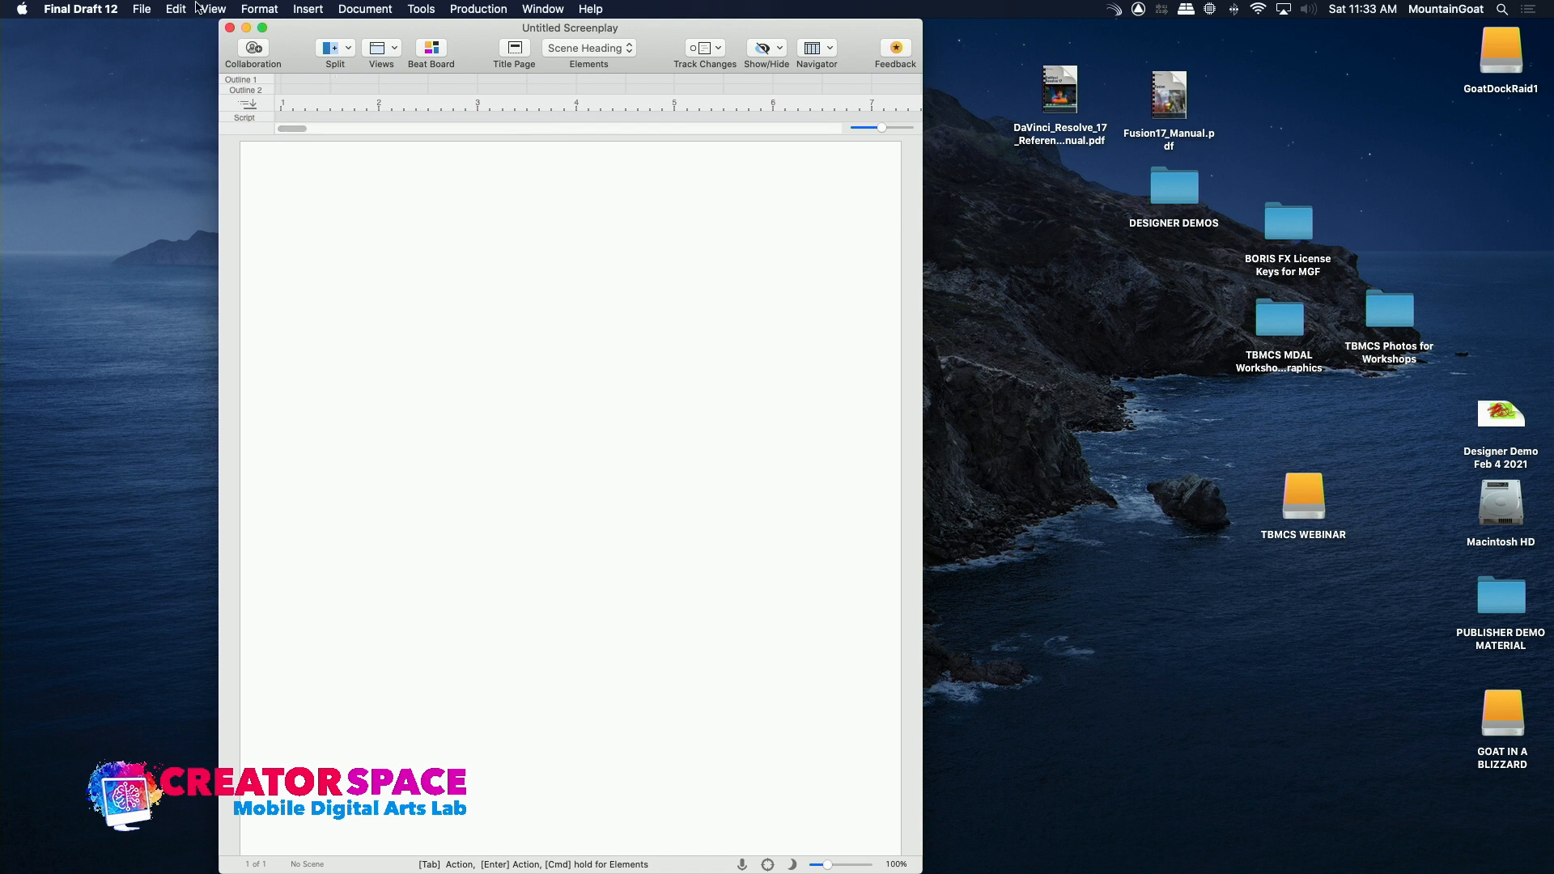
Set the appearance preference to Night Mode and shift the script window slightly to the right
click(107, 9)
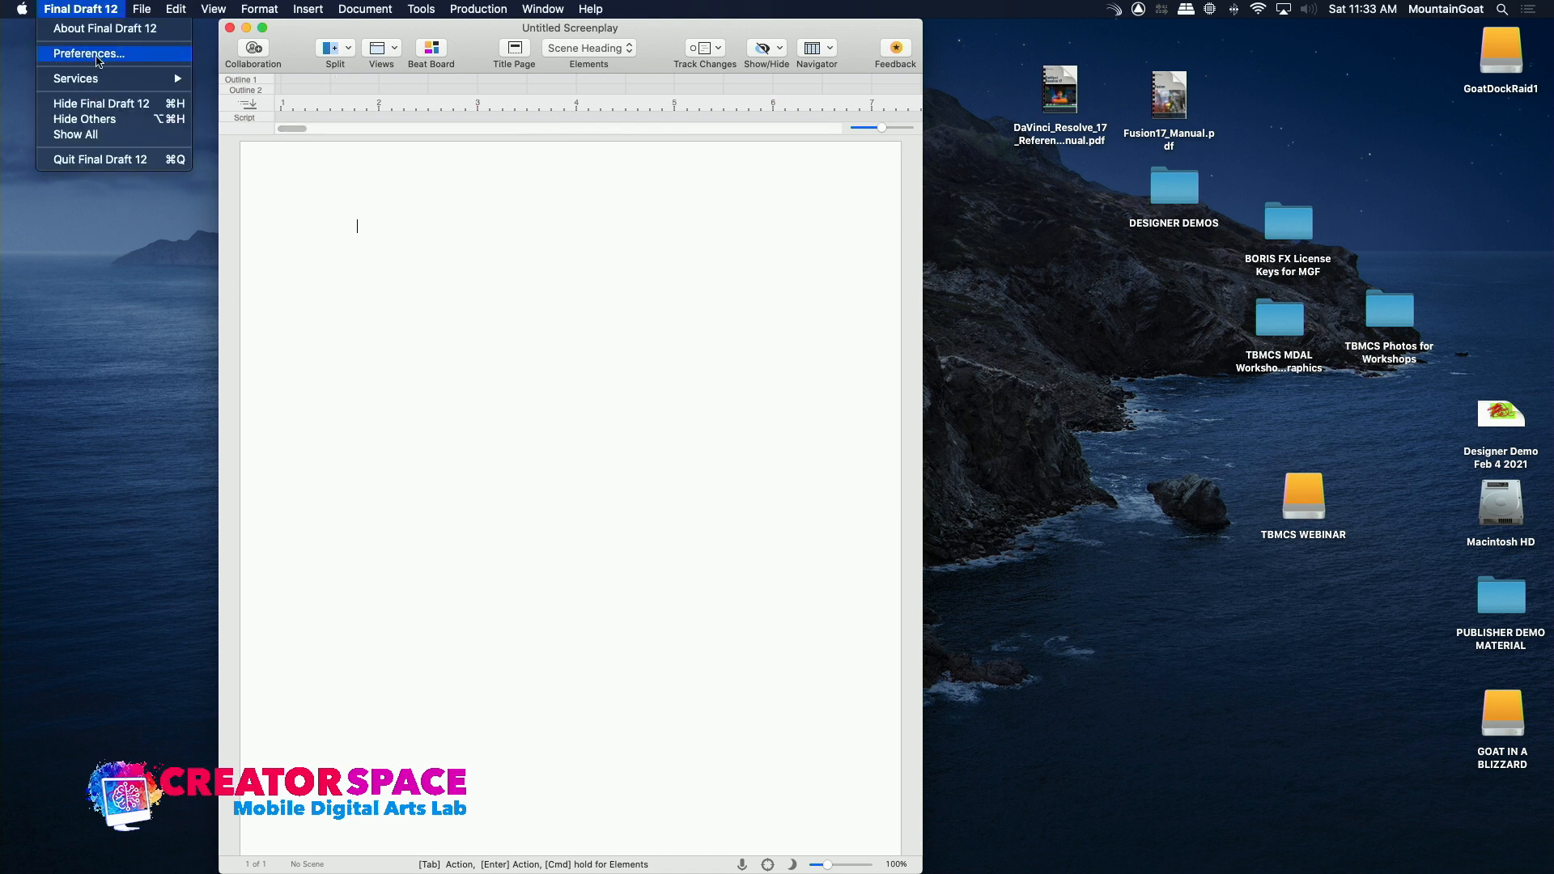
click(89, 53)
click(726, 361)
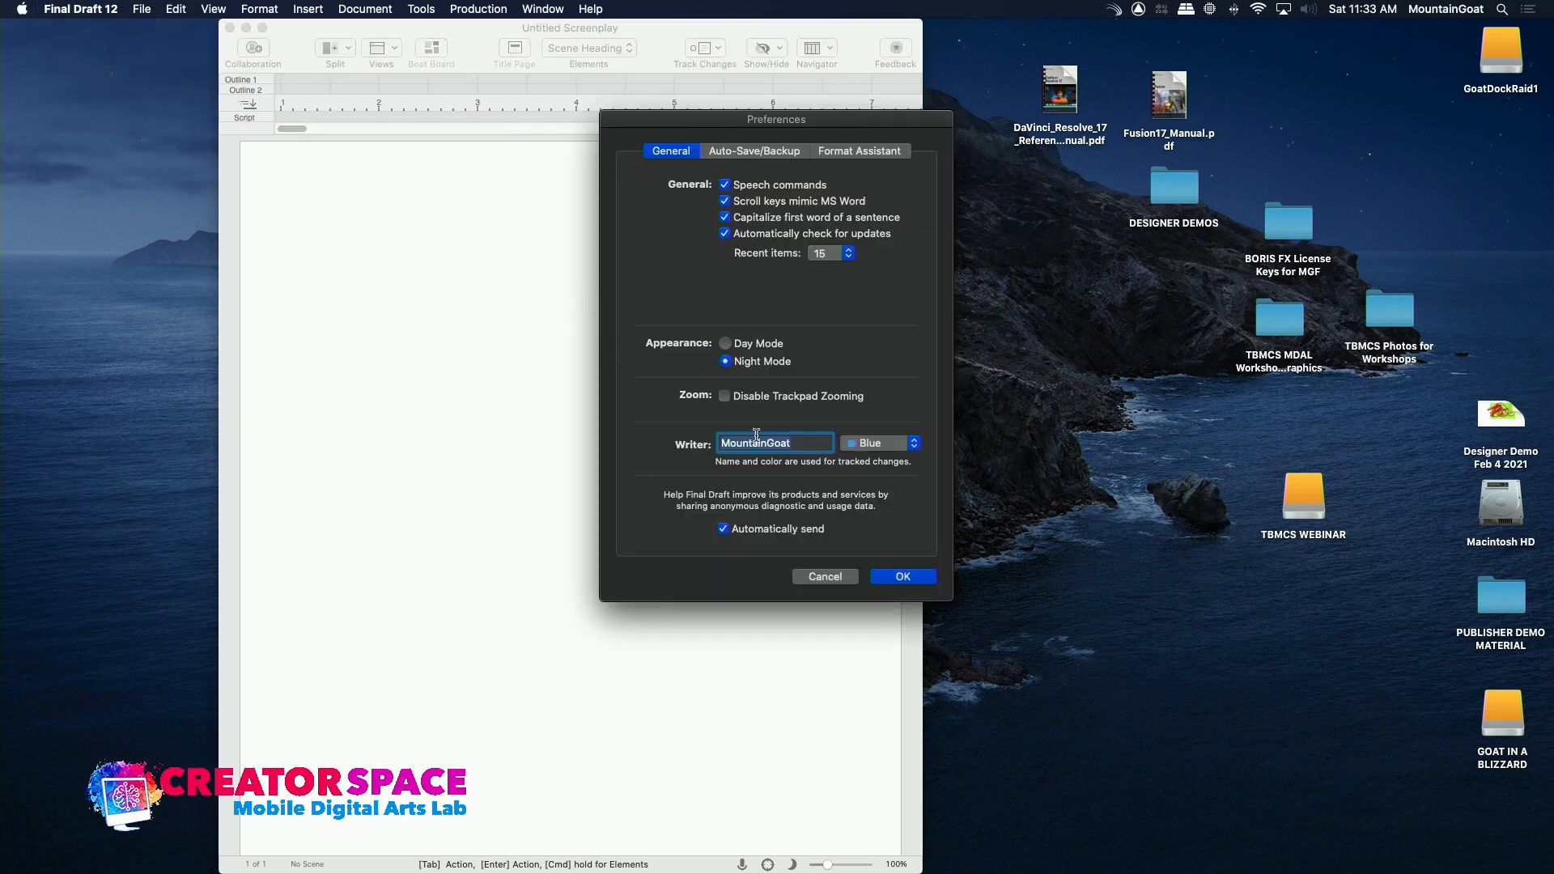
click(892, 578)
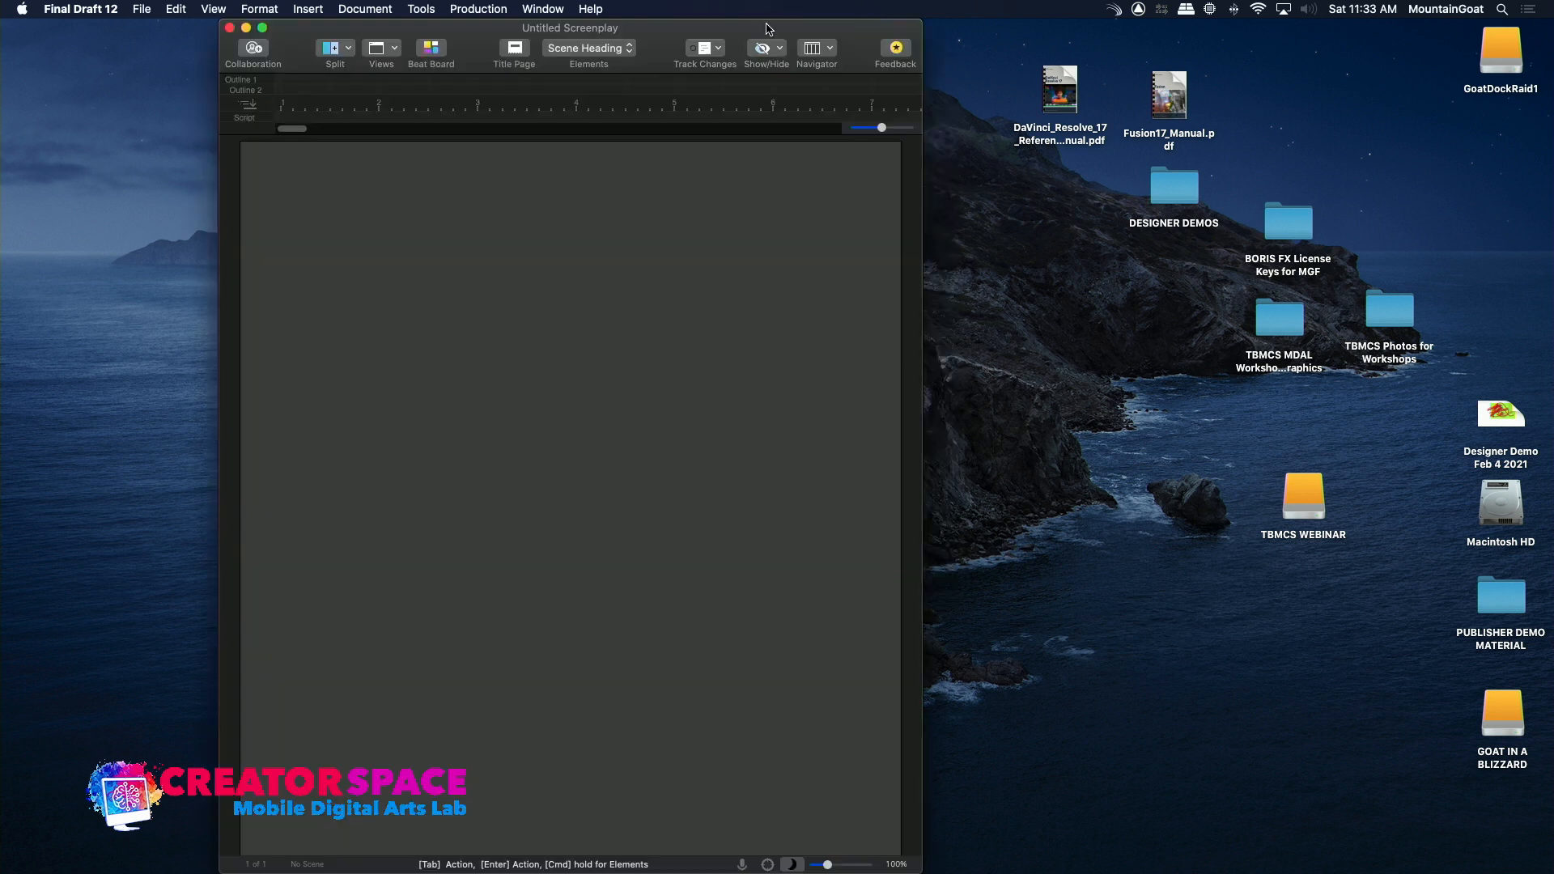
drag(766, 26, 812, 27)
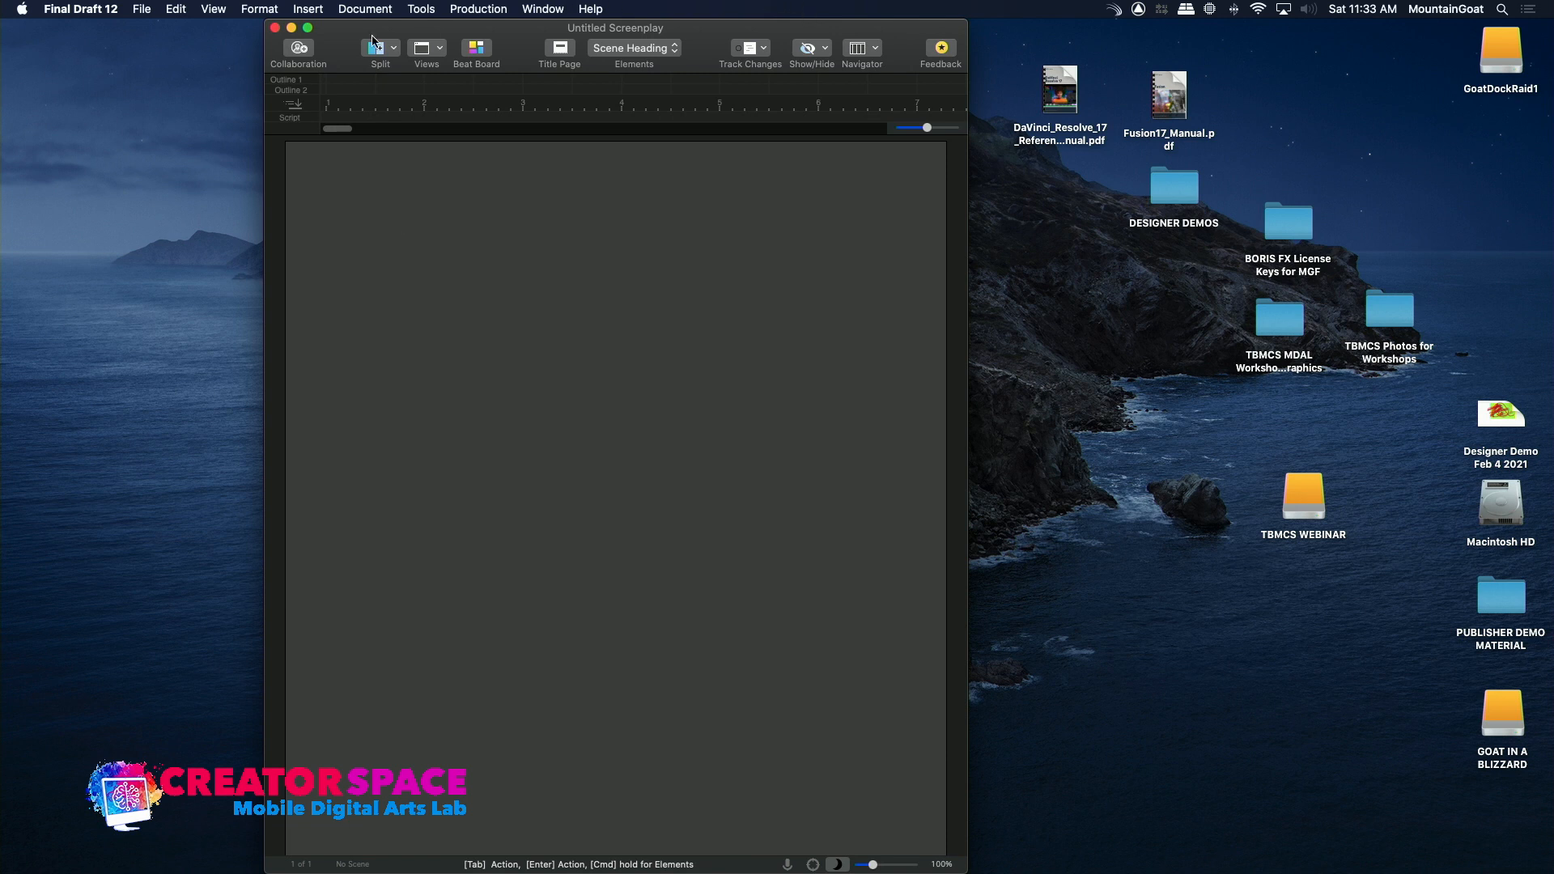
Start saving the screenplay as a new file and choose the TBMCS Master Class folder on the GOAT IN A BLIZZARD drive
click(154, 12)
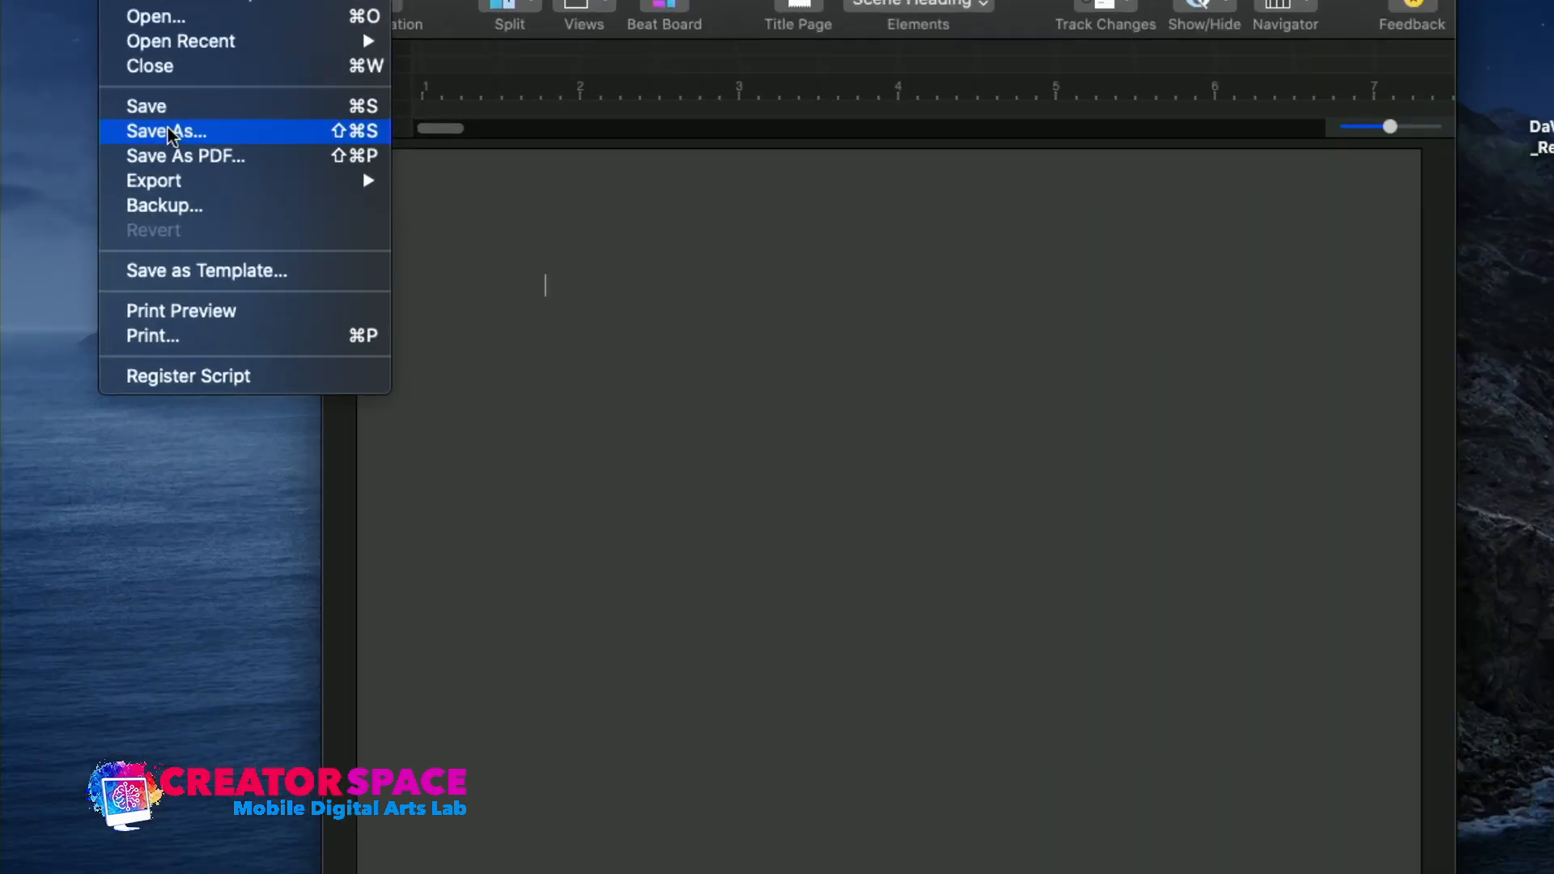
click(168, 131)
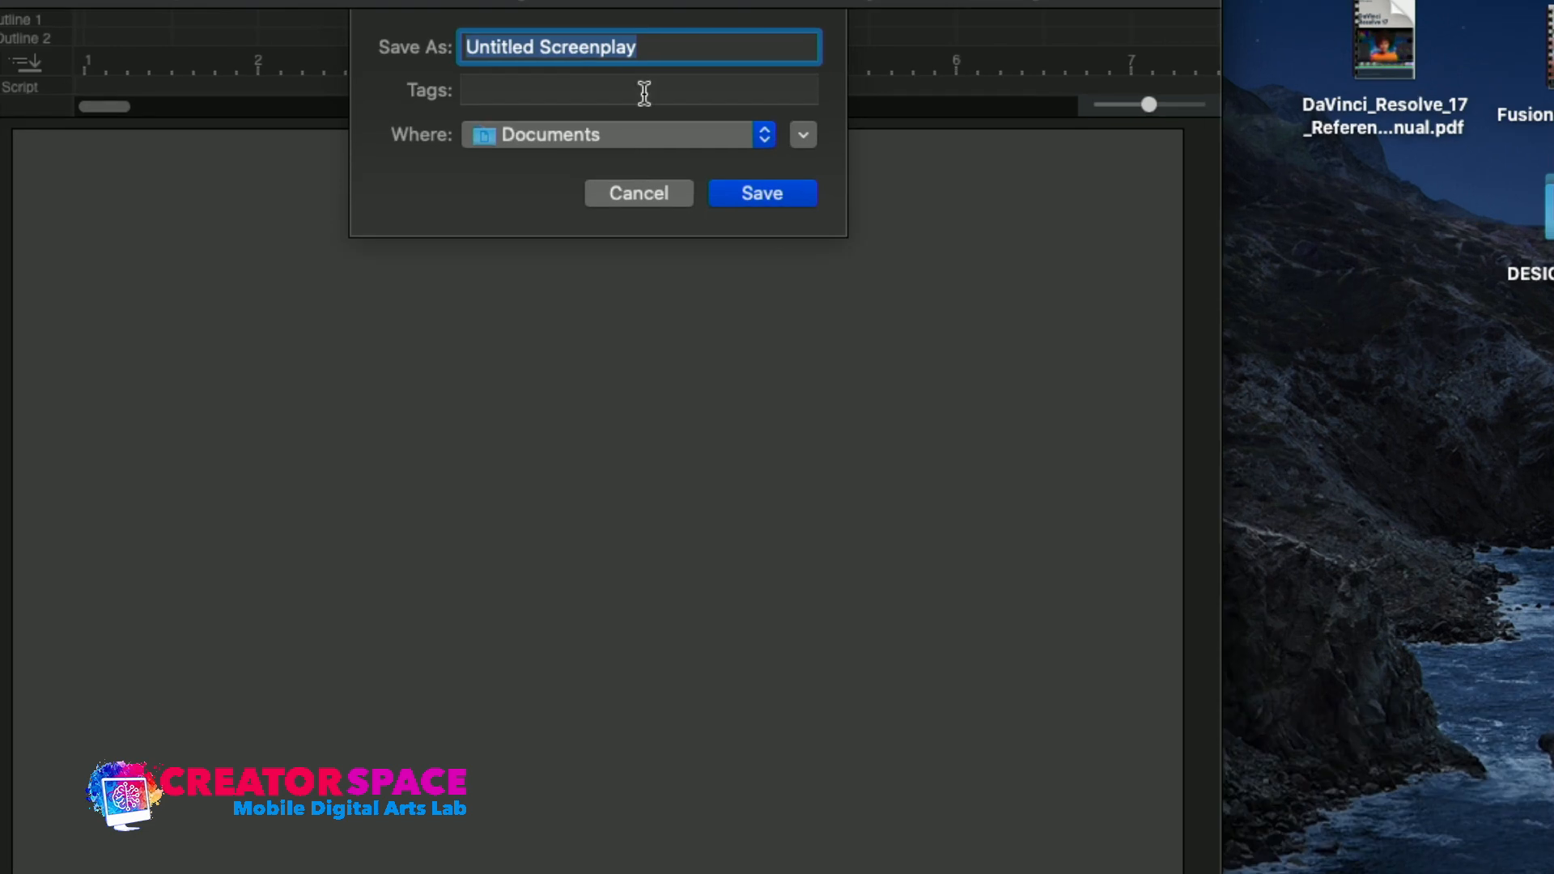
click(807, 137)
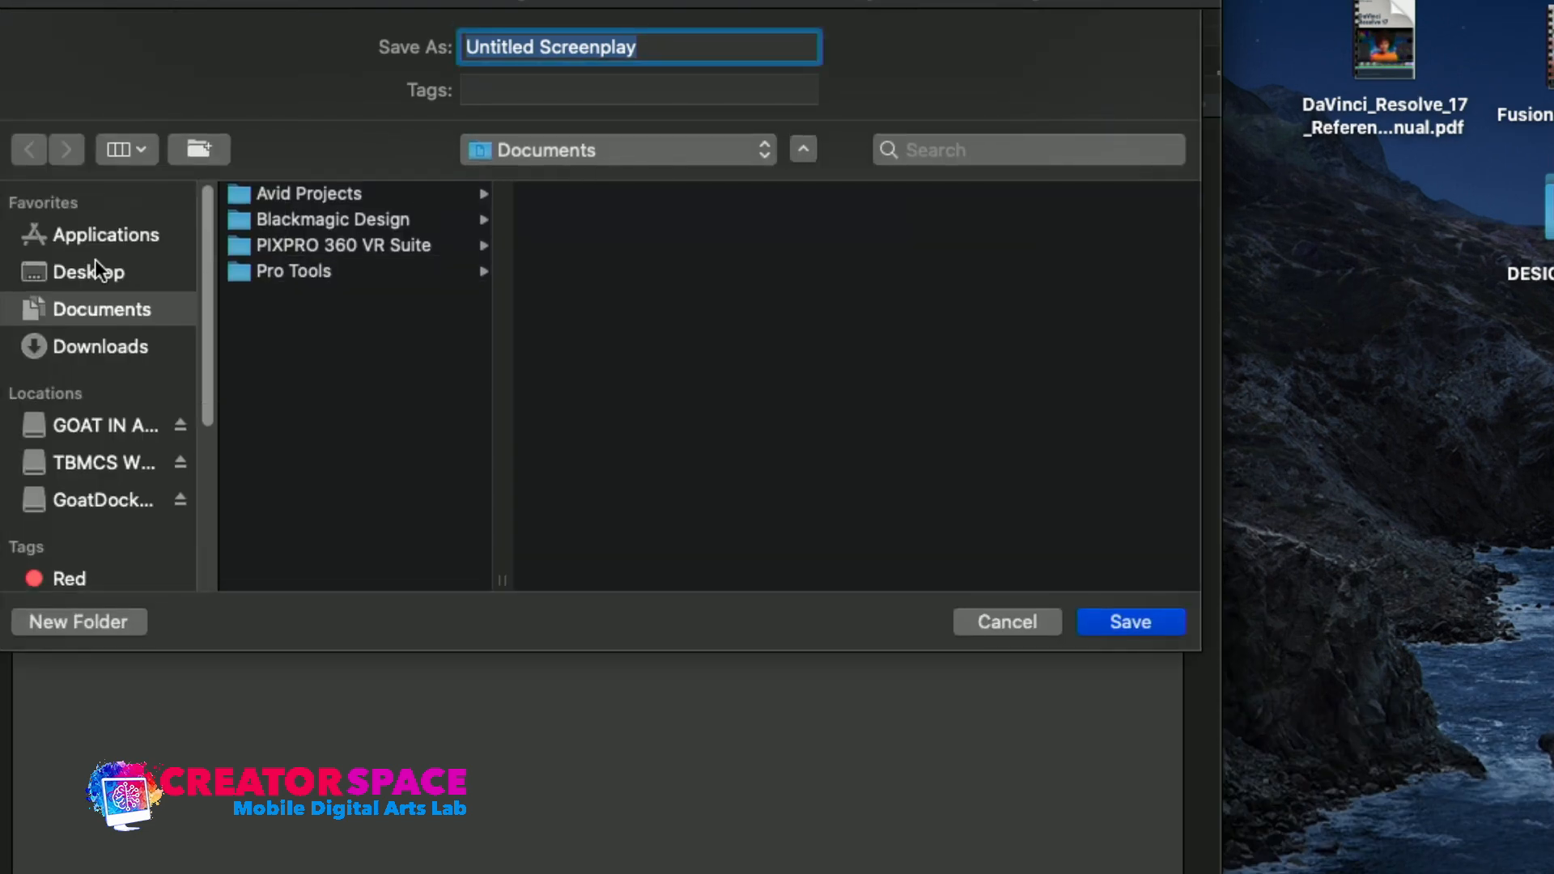
click(87, 426)
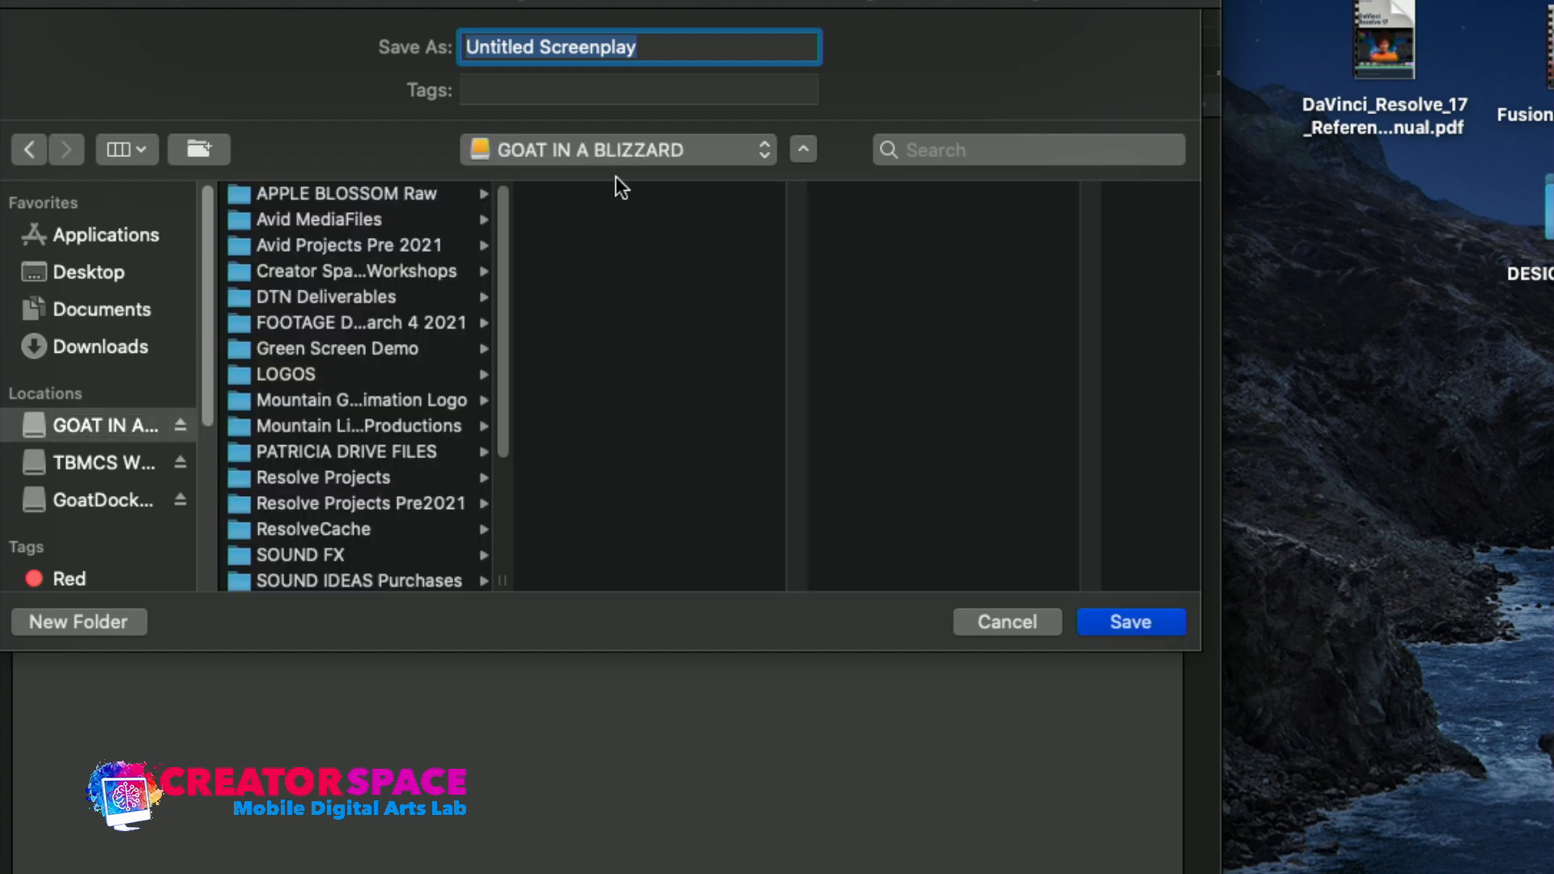
drag(502, 366, 494, 557)
click(246, 552)
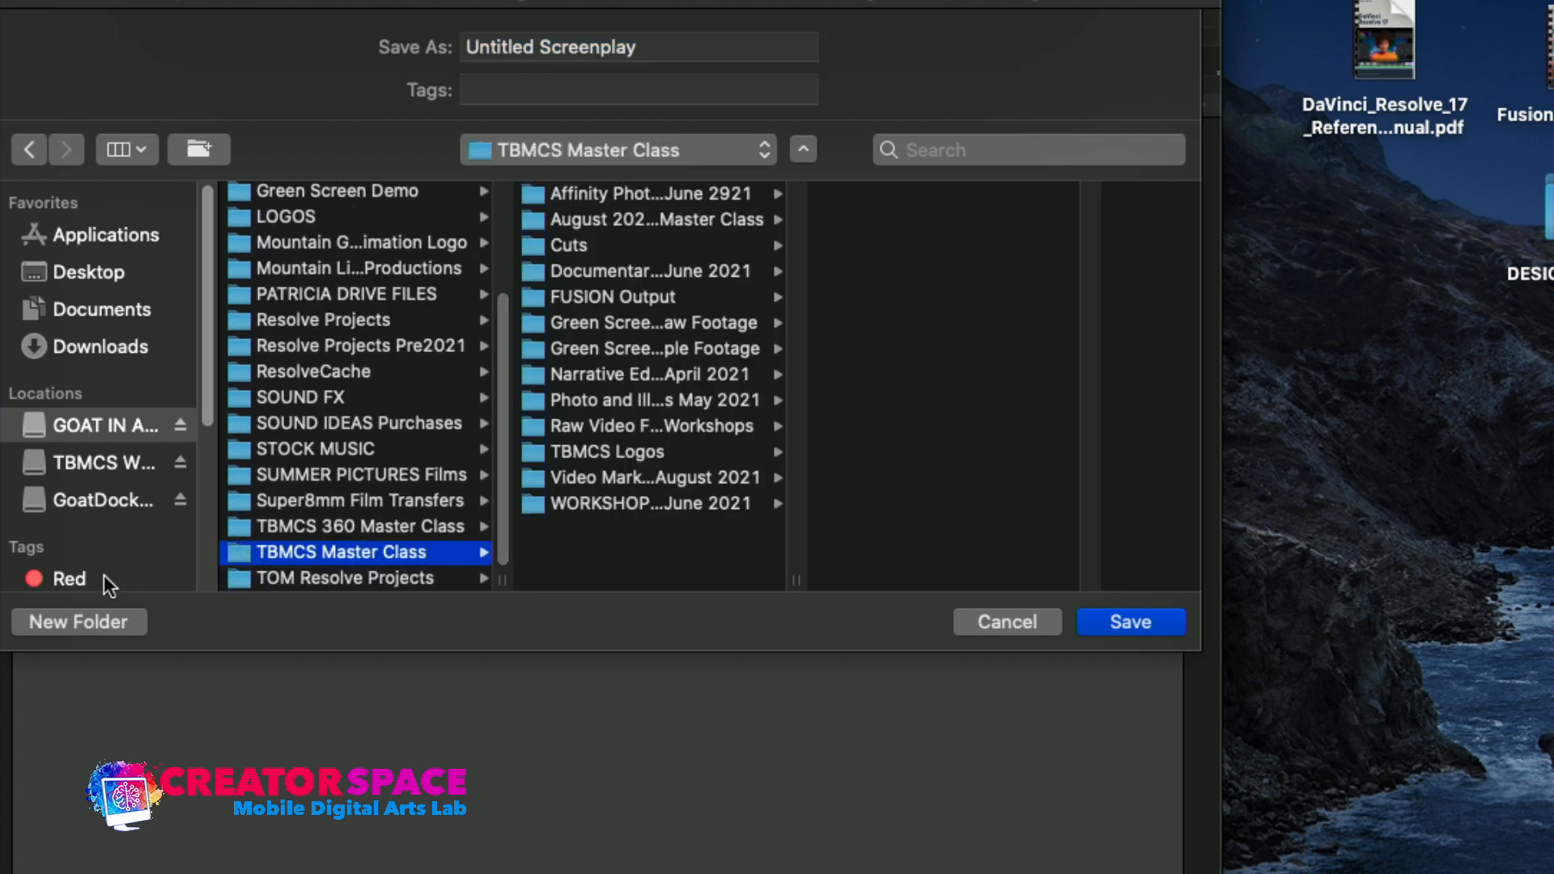
Create a folder named "Final Draft Master Class Scripts" inside TBMCS Master Class as the save location
click(91, 614)
key(BackSpace)
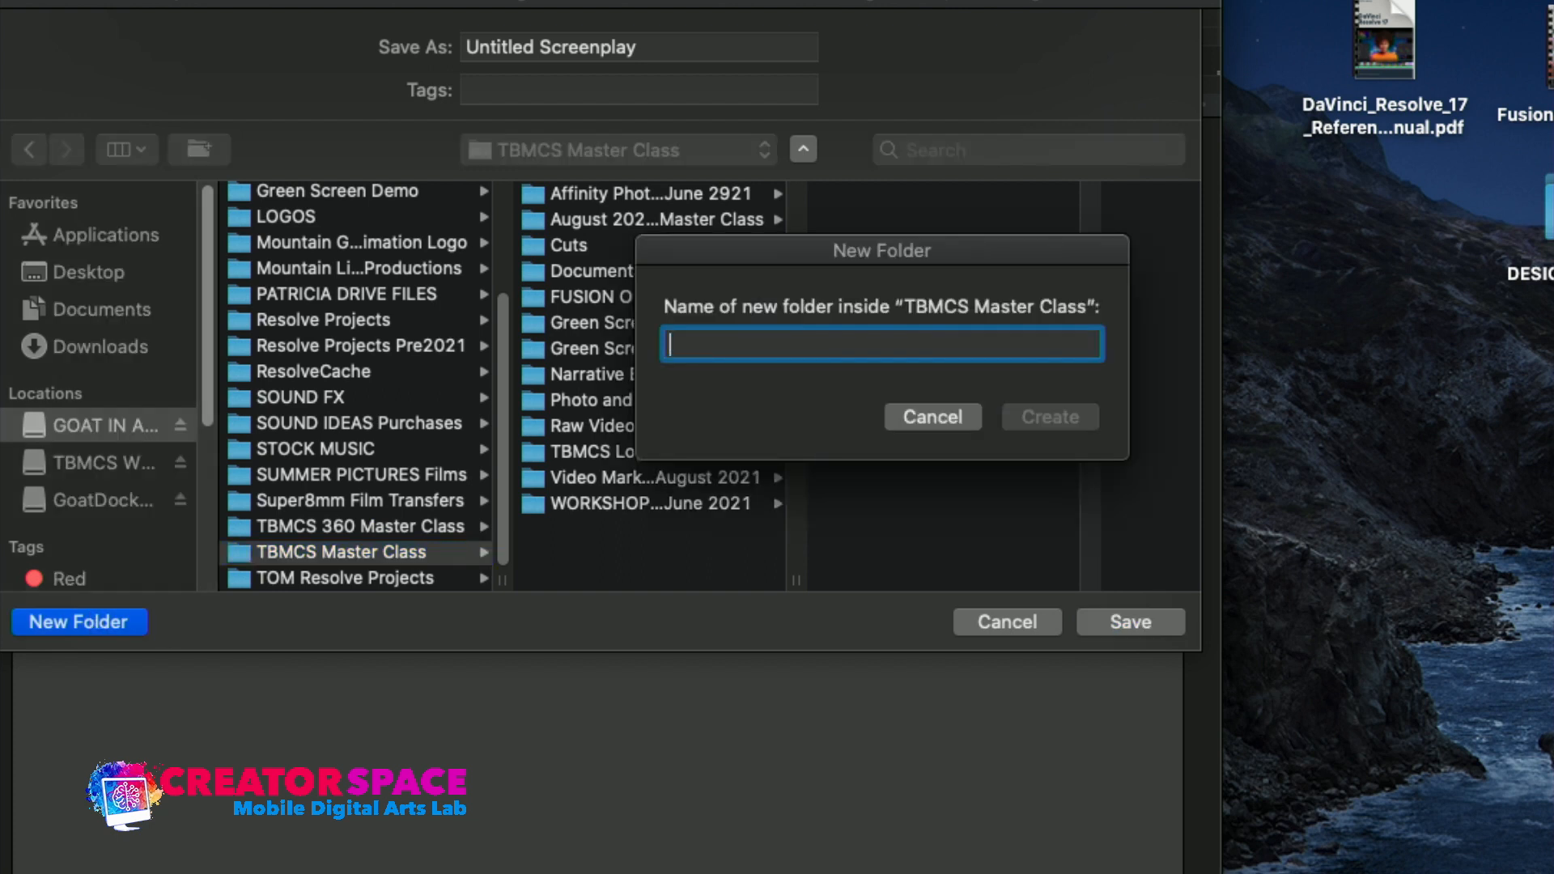
text(Final )
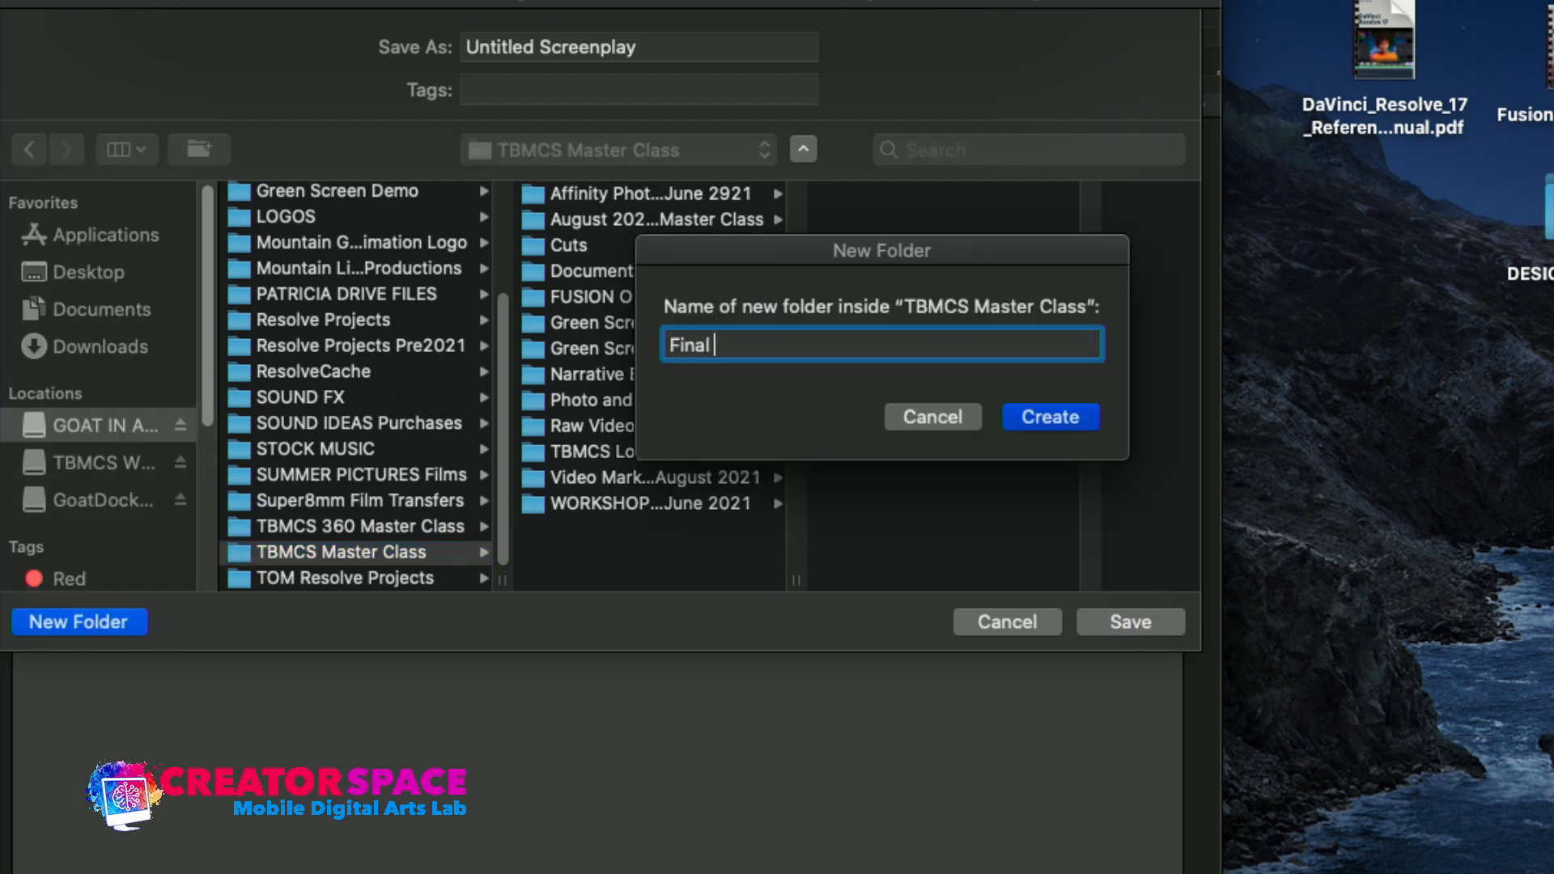
text(Draft Master Class Script)
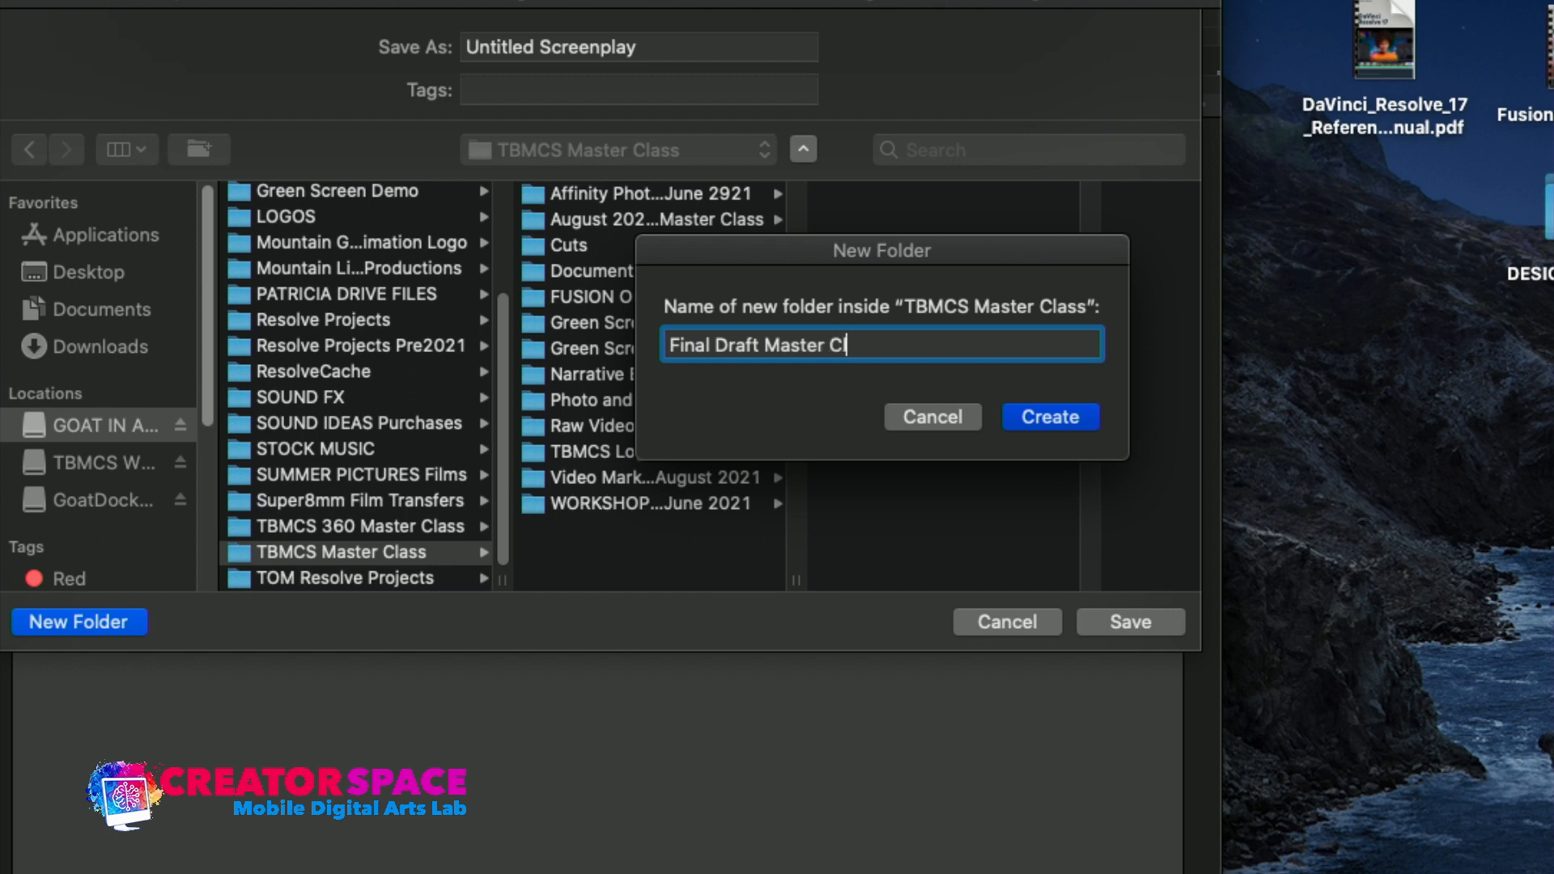
text(s)
key(Return)
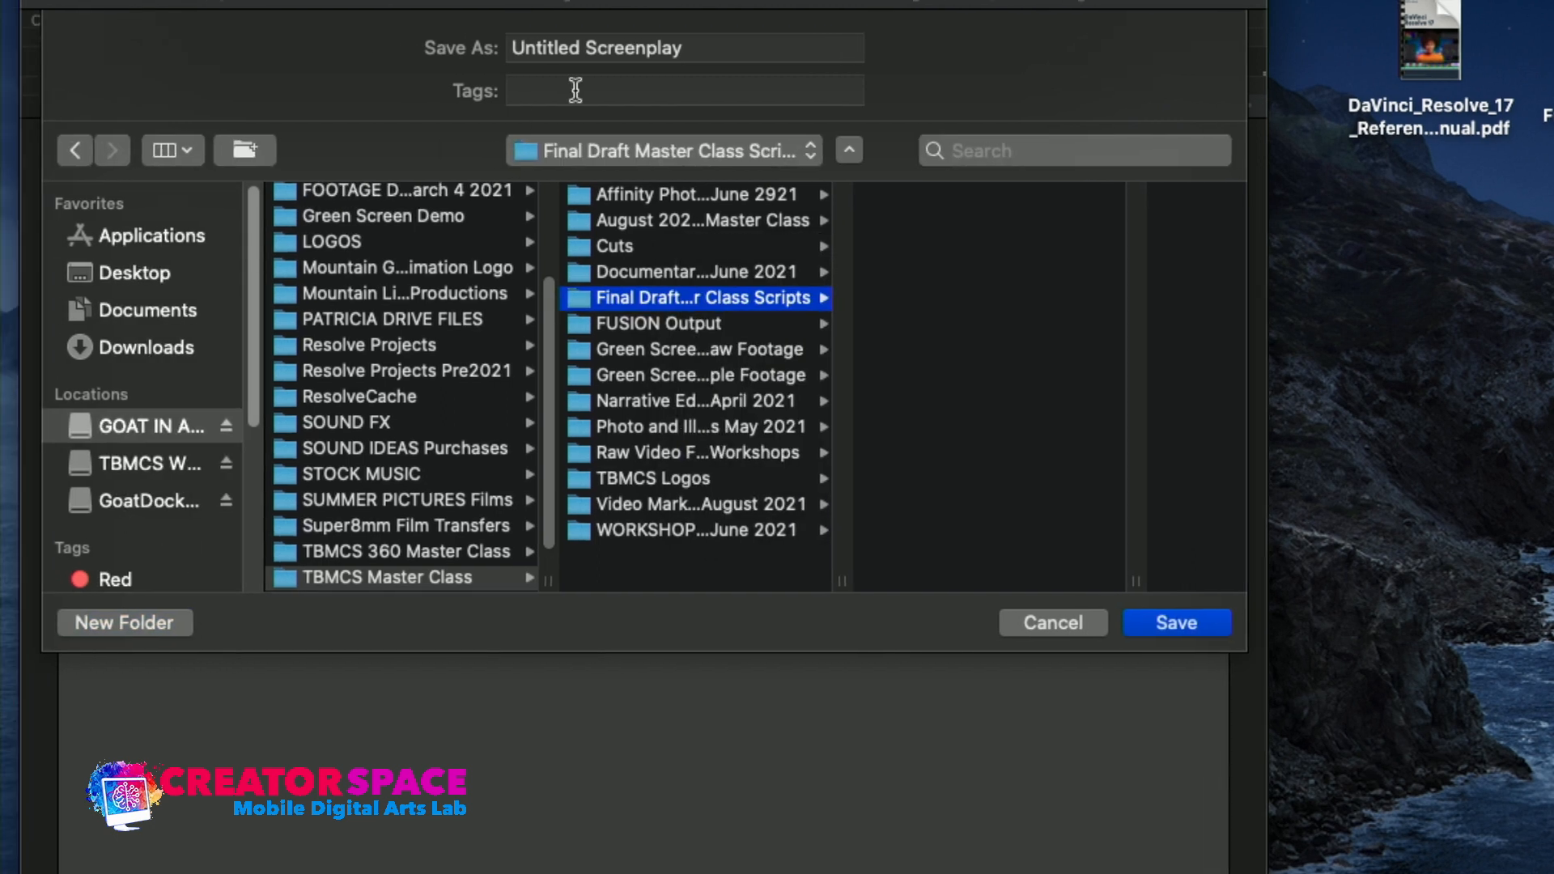
Name the screenplay file "Ghost in a Mansion Draft1" and save it
triple_click(701, 46)
key(BackSpace)
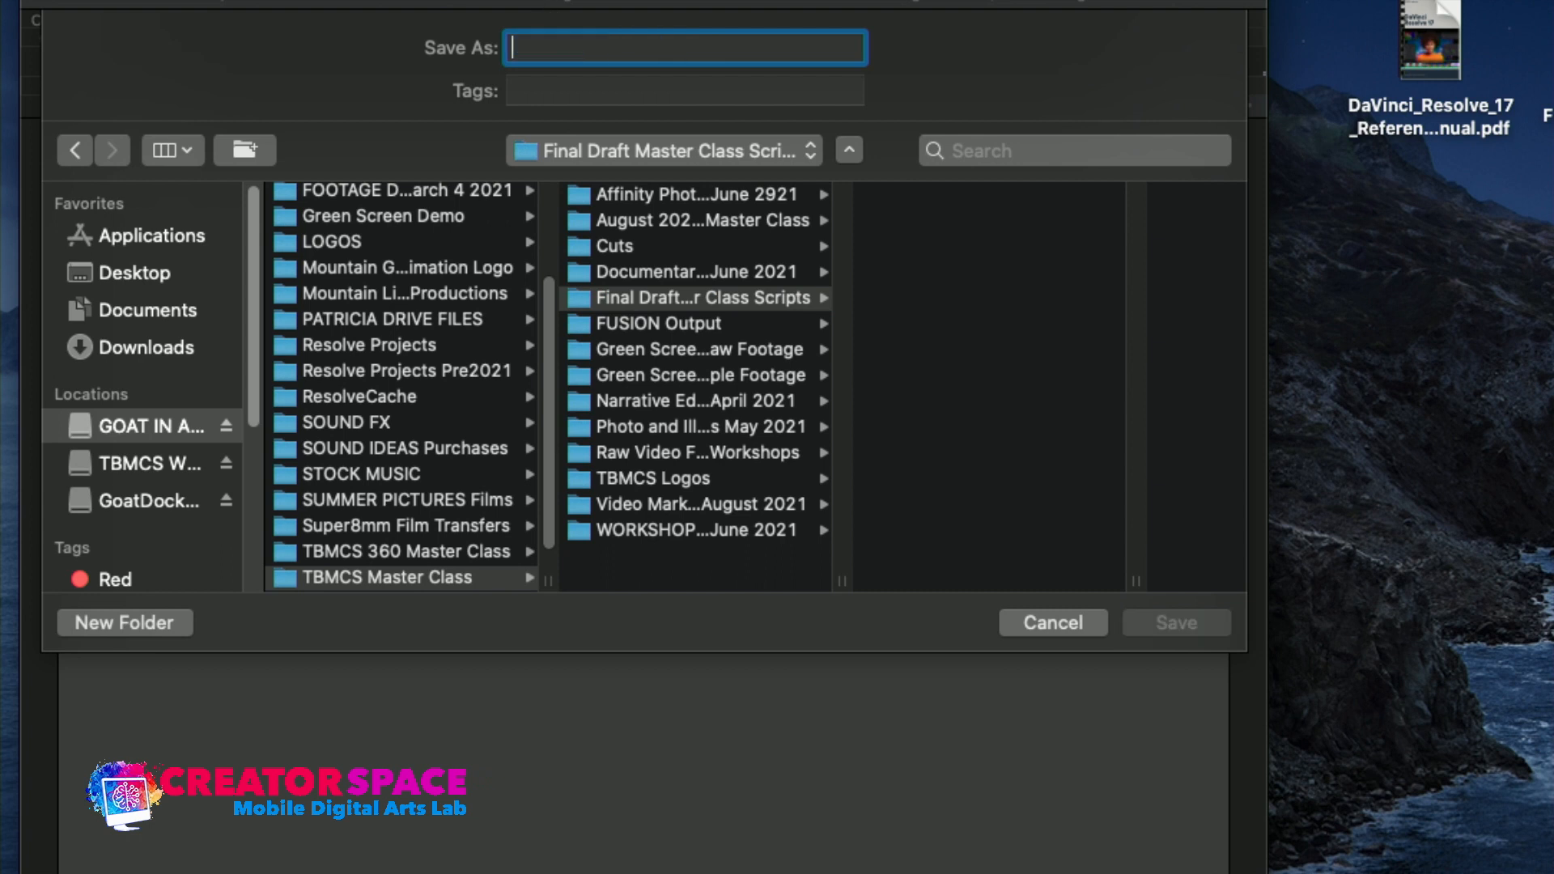
text(Gh)
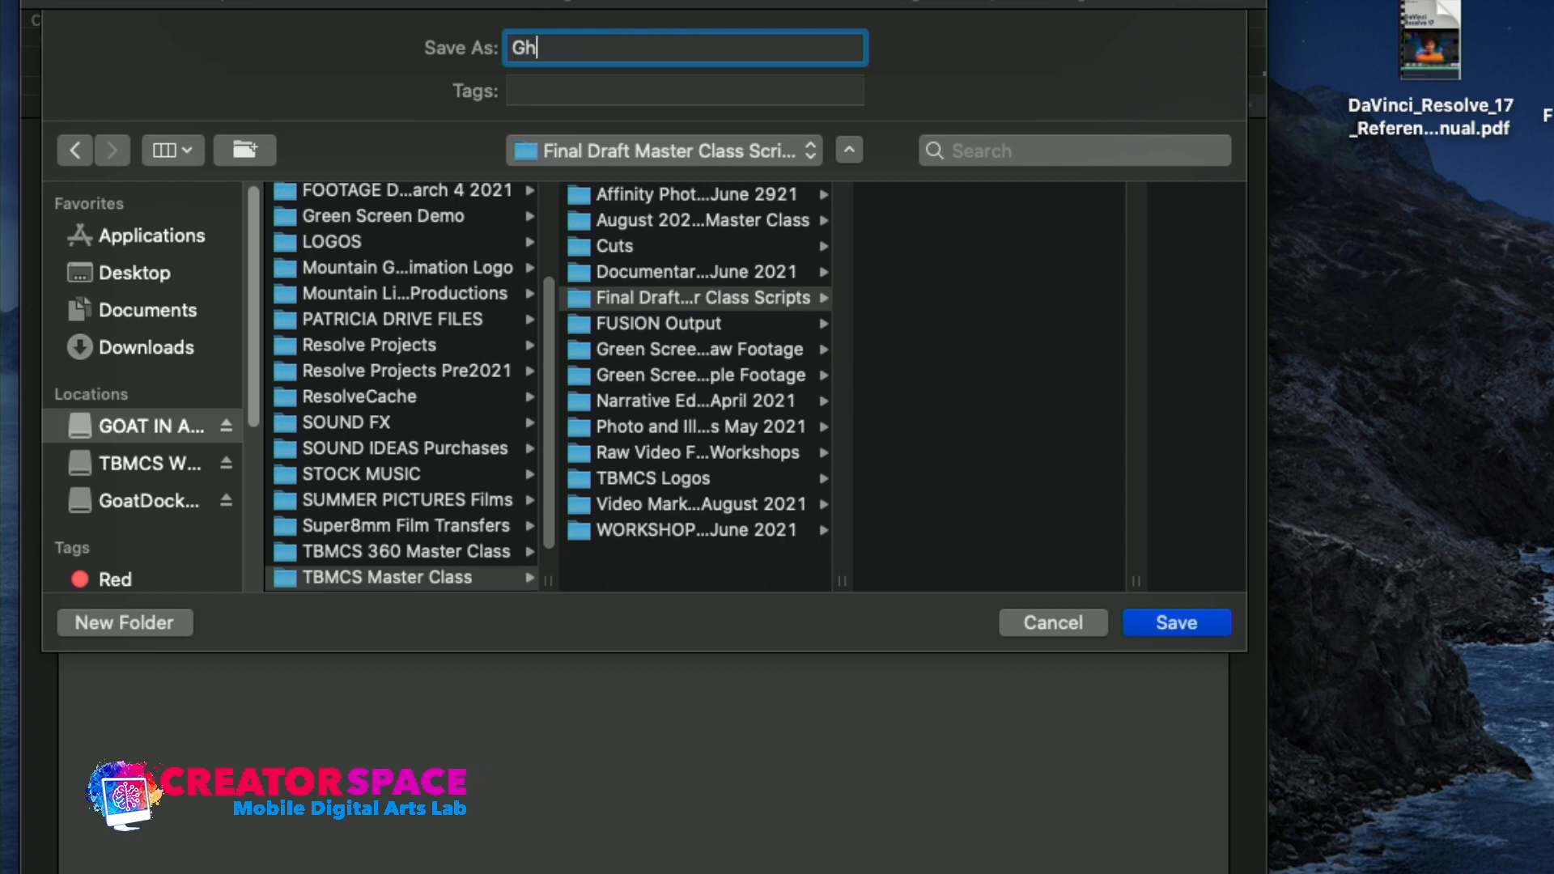
text(ost in a Mansion)
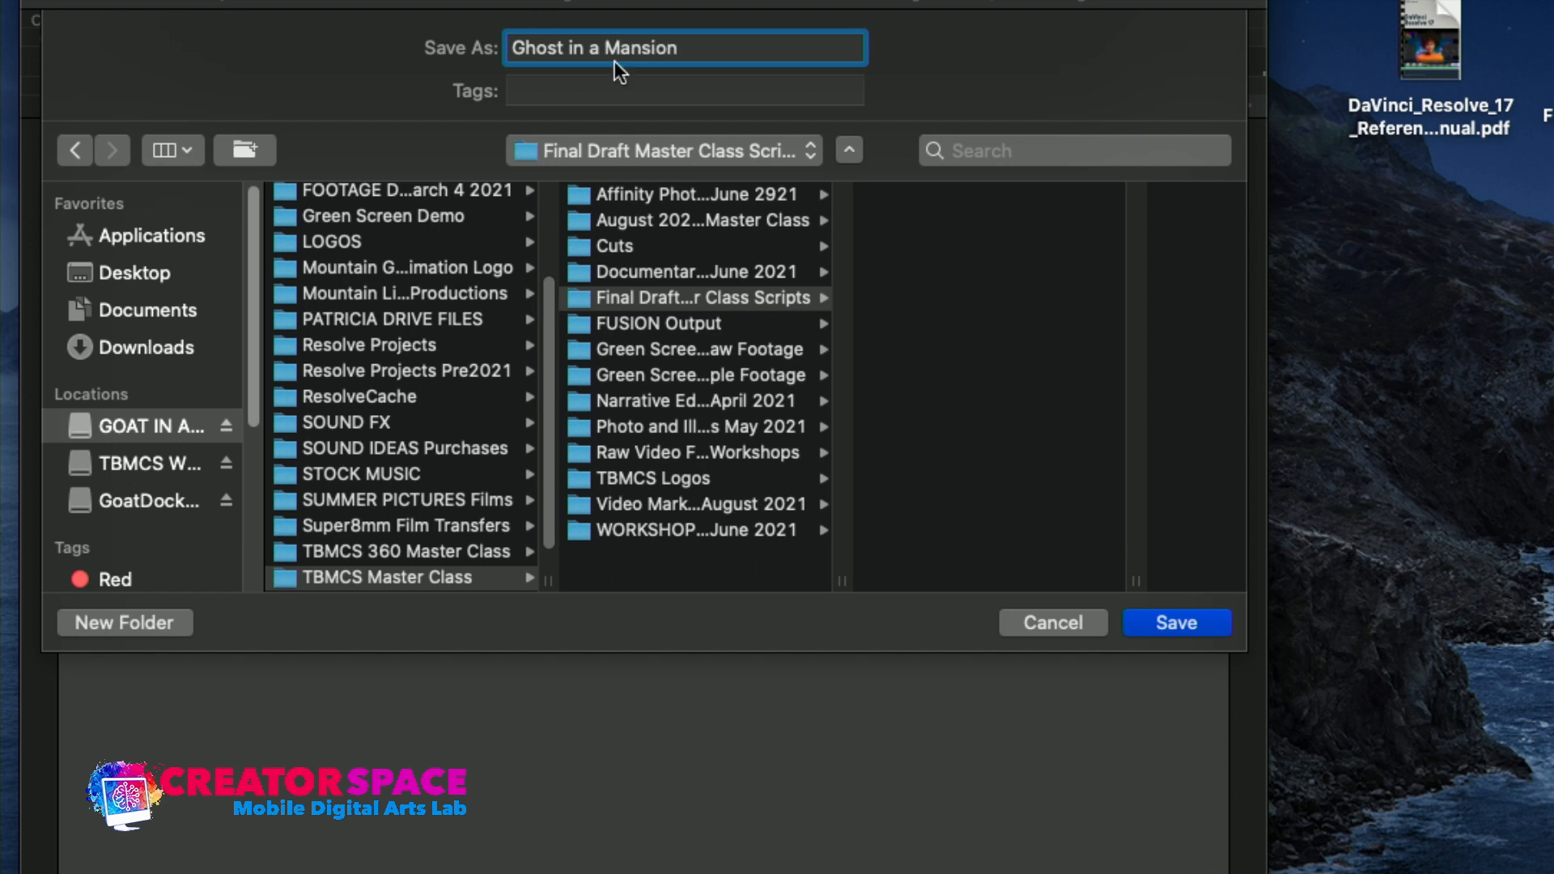
text( Draft1)
key(Return)
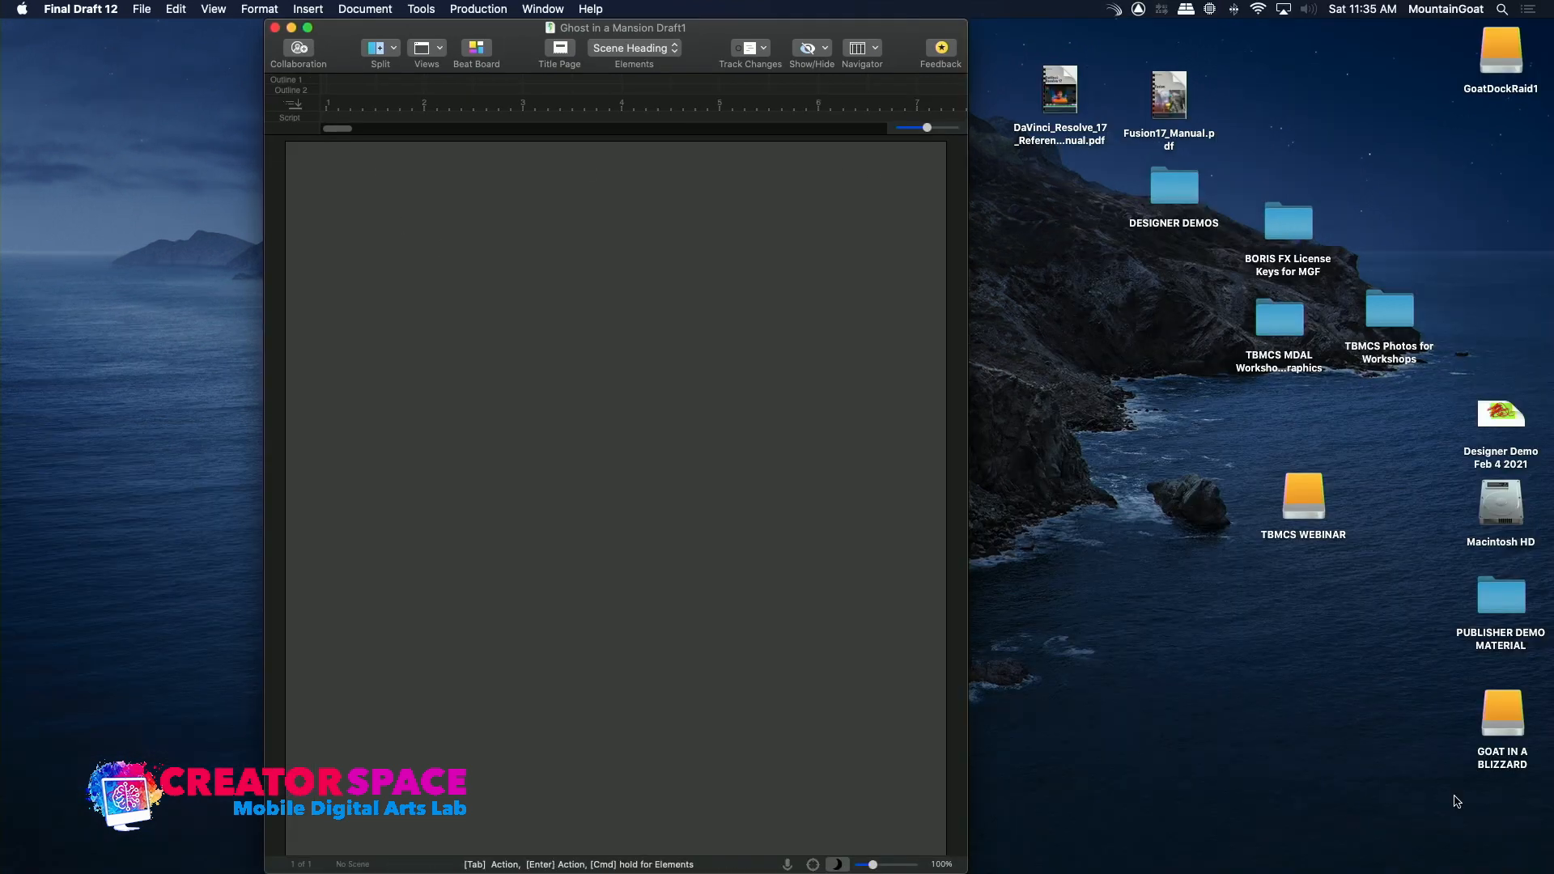
Switch to Finder and check the saved script in the Final Draft Master Class Scripts folder on the GOAT IN A BLIZZARD drive
click(1503, 686)
double_click(1499, 712)
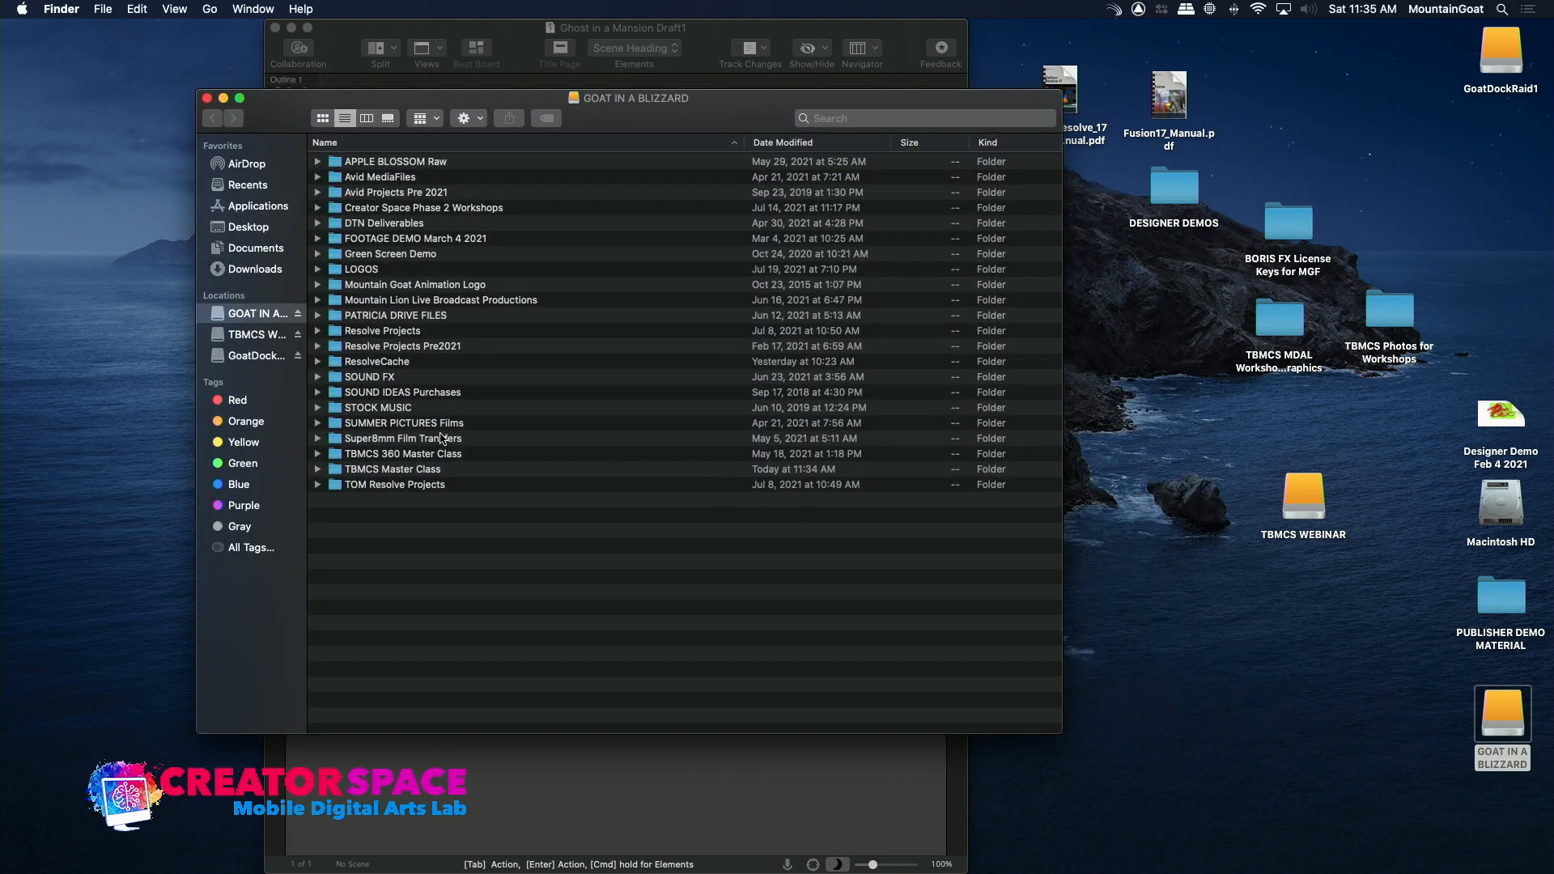
double_click(399, 471)
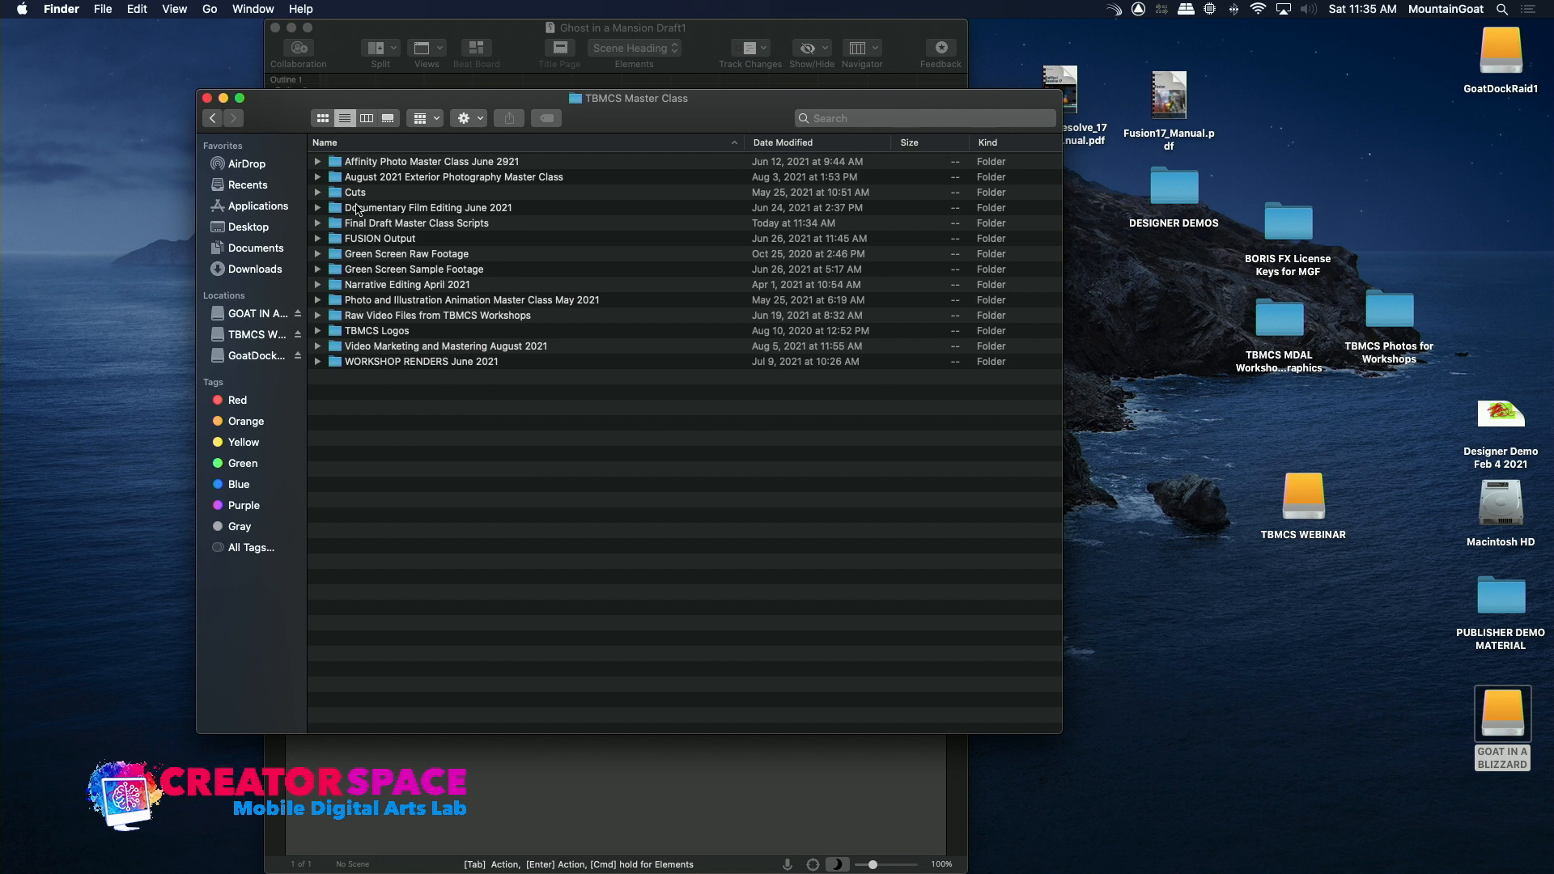
double_click(354, 223)
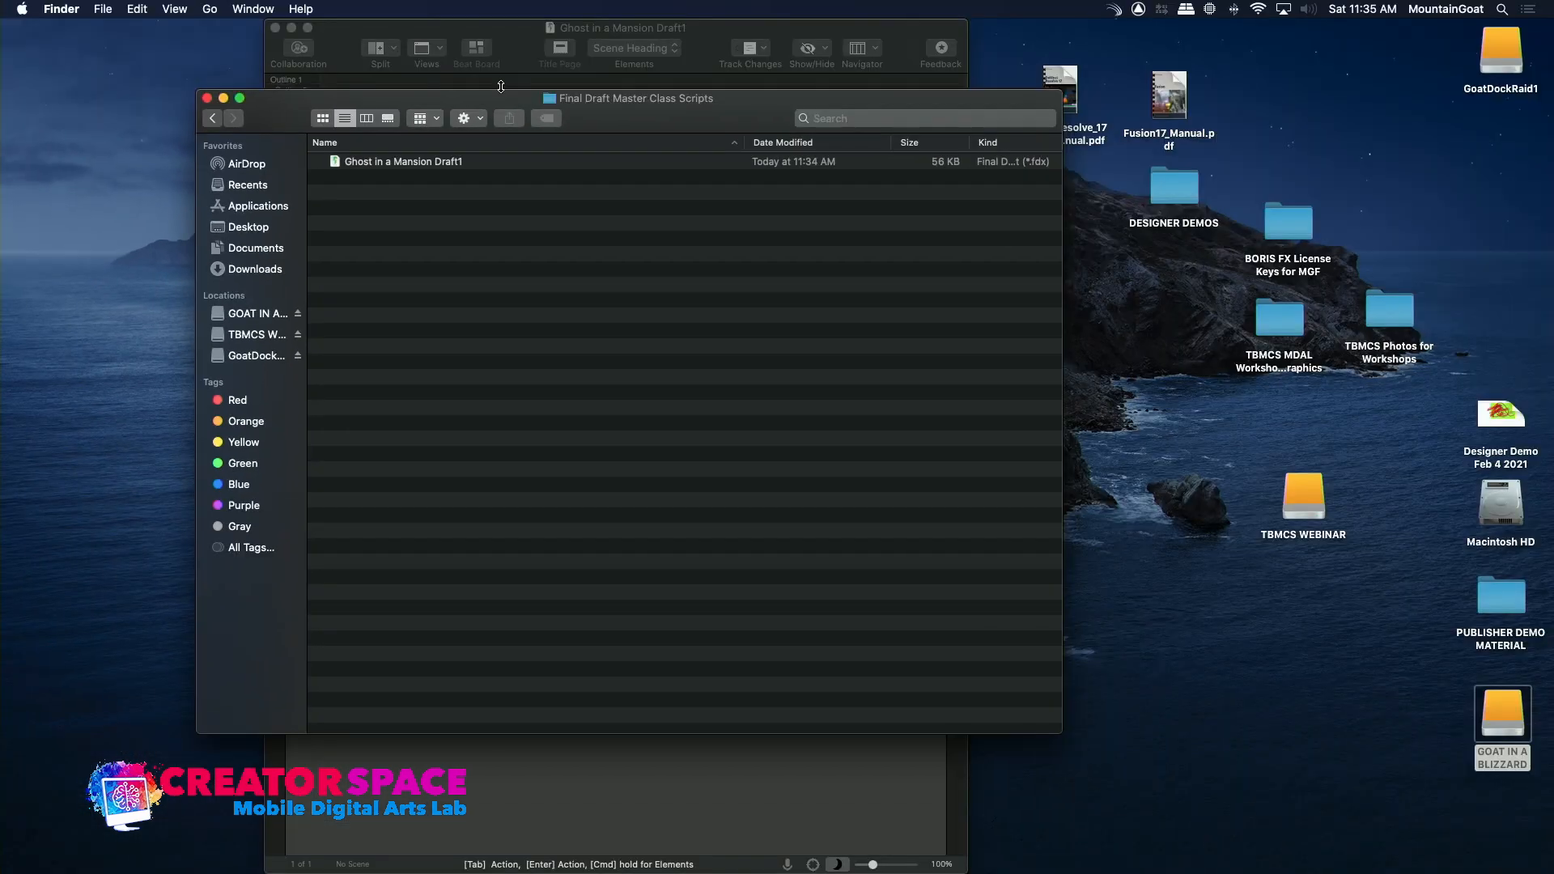
drag(500, 96, 619, 147)
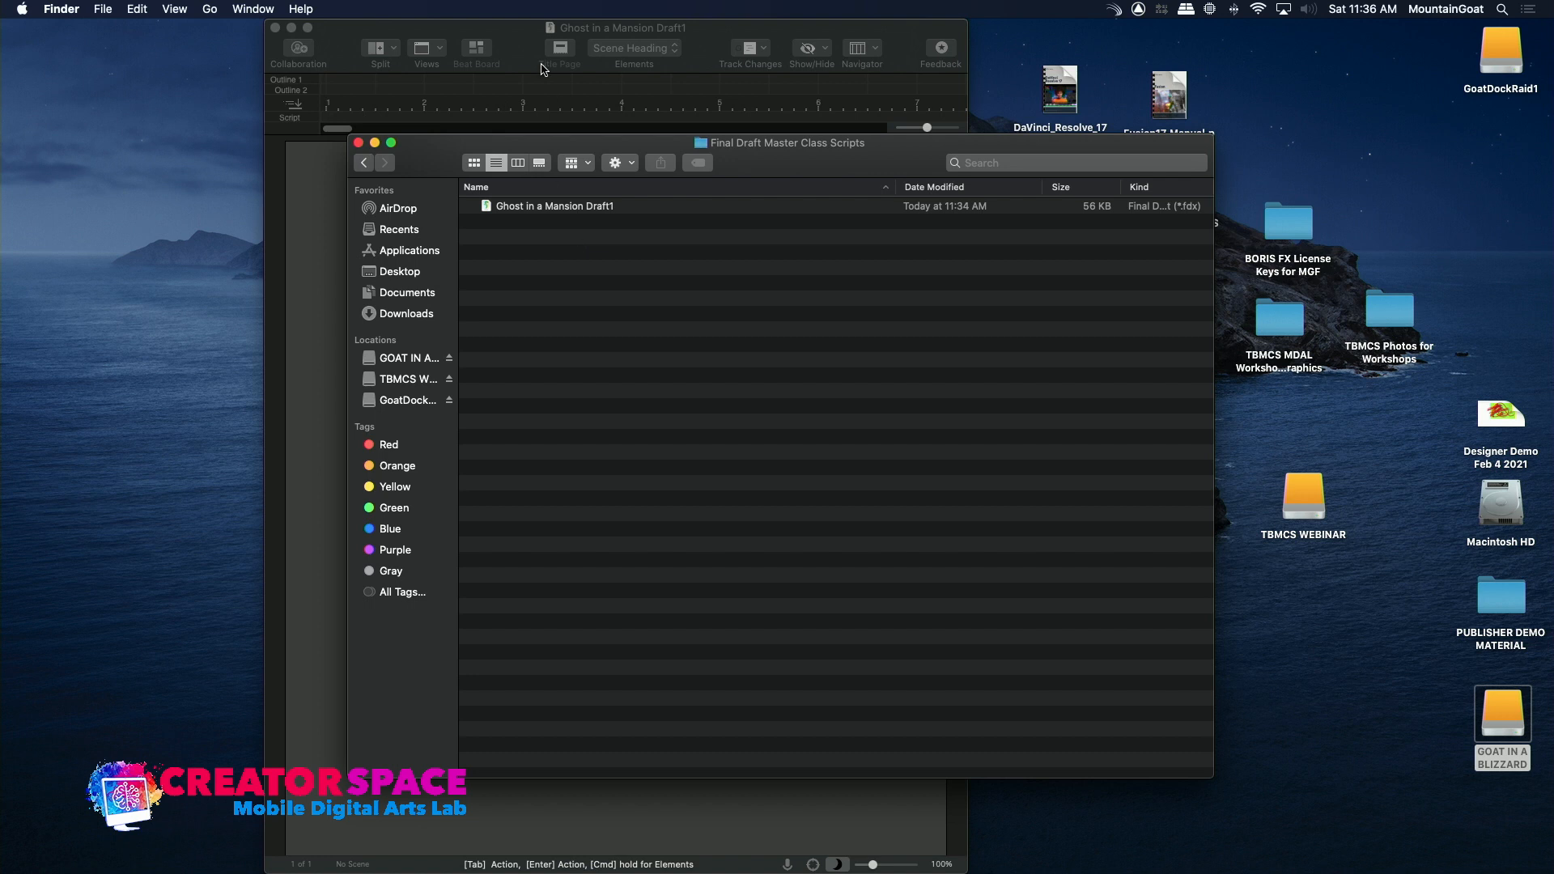
Switch back to Final Draft, reposition the script window and display the Beat Board
click(495, 39)
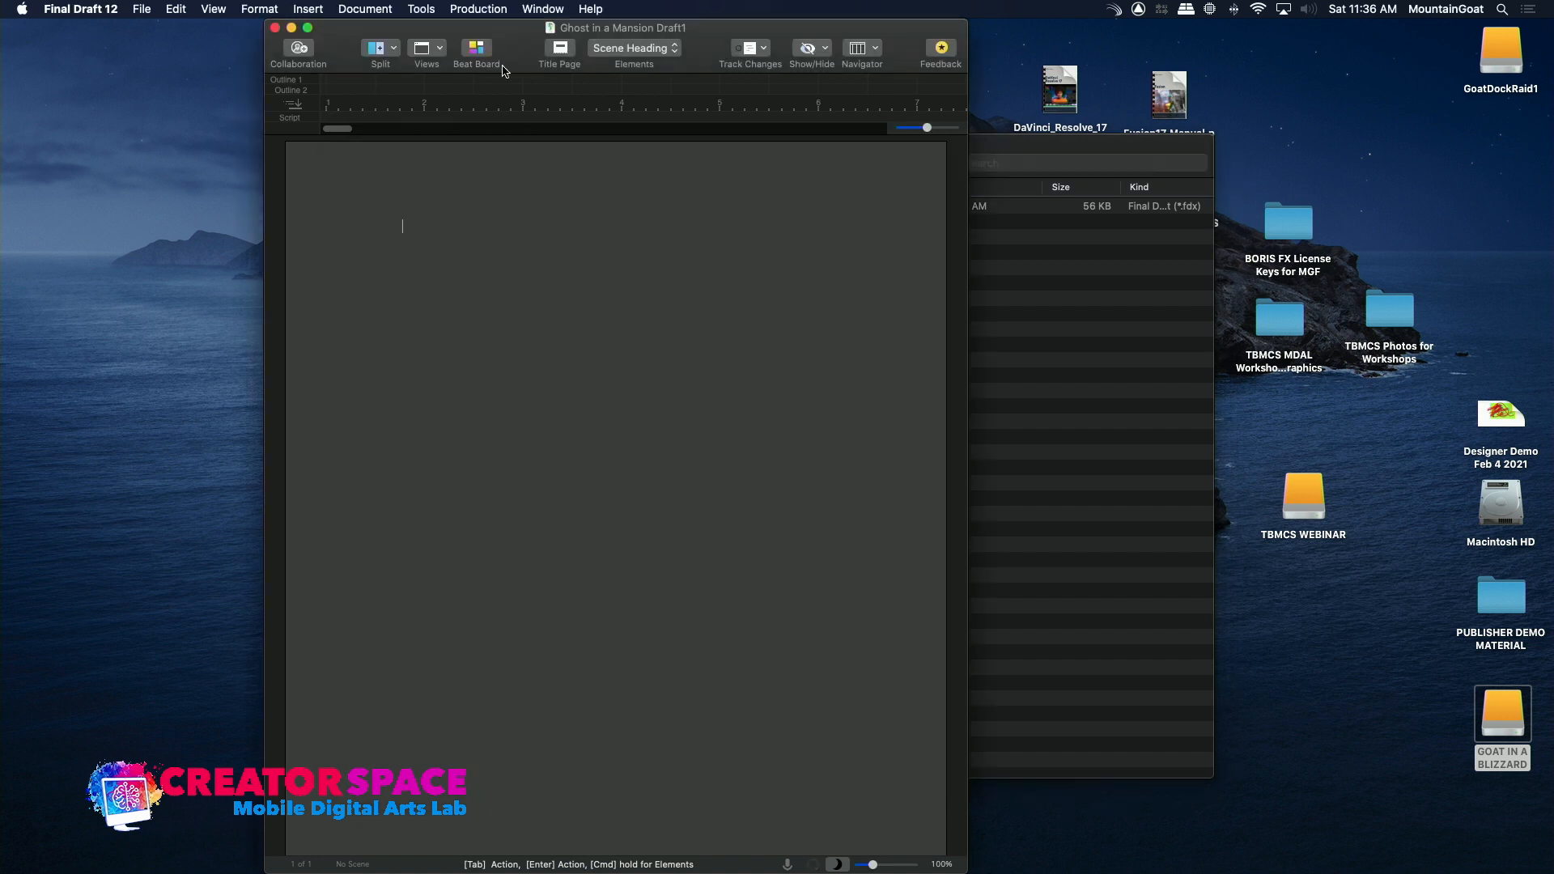
drag(506, 36, 593, 38)
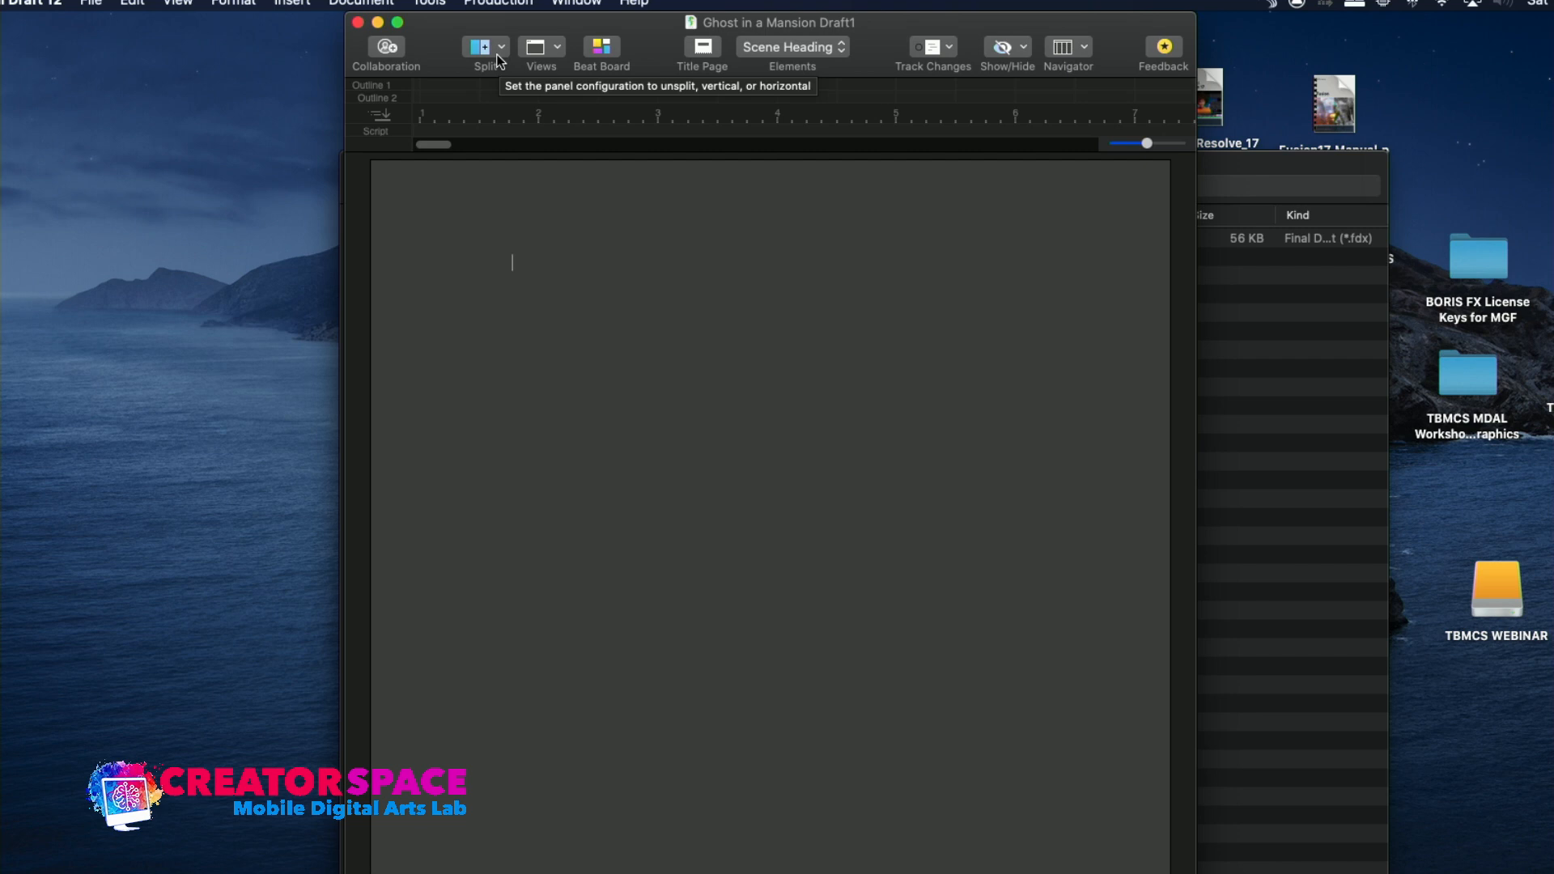
click(558, 50)
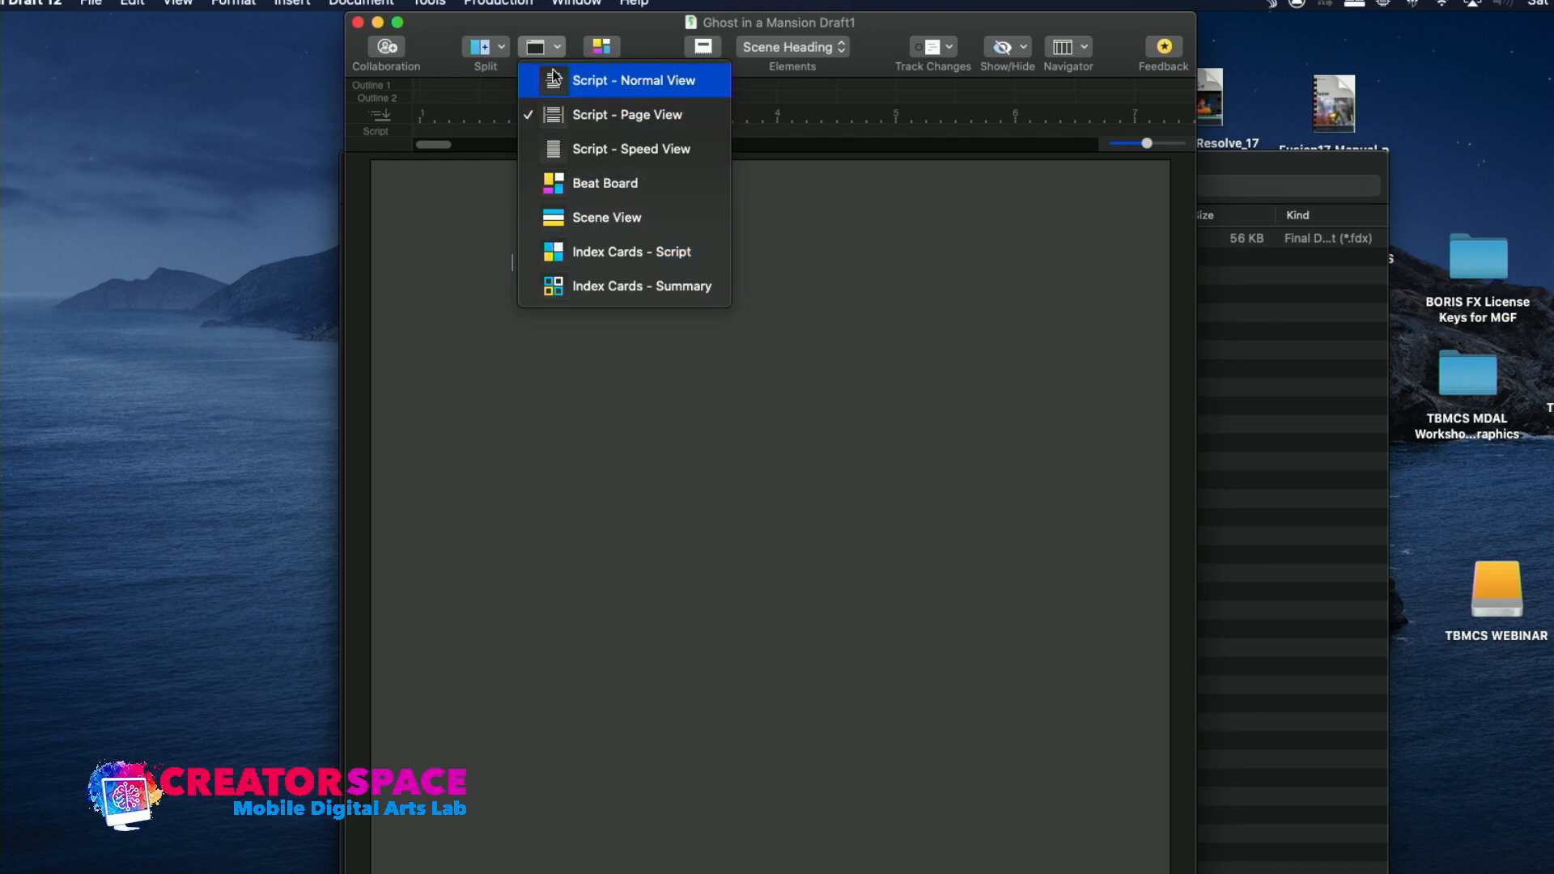
click(628, 41)
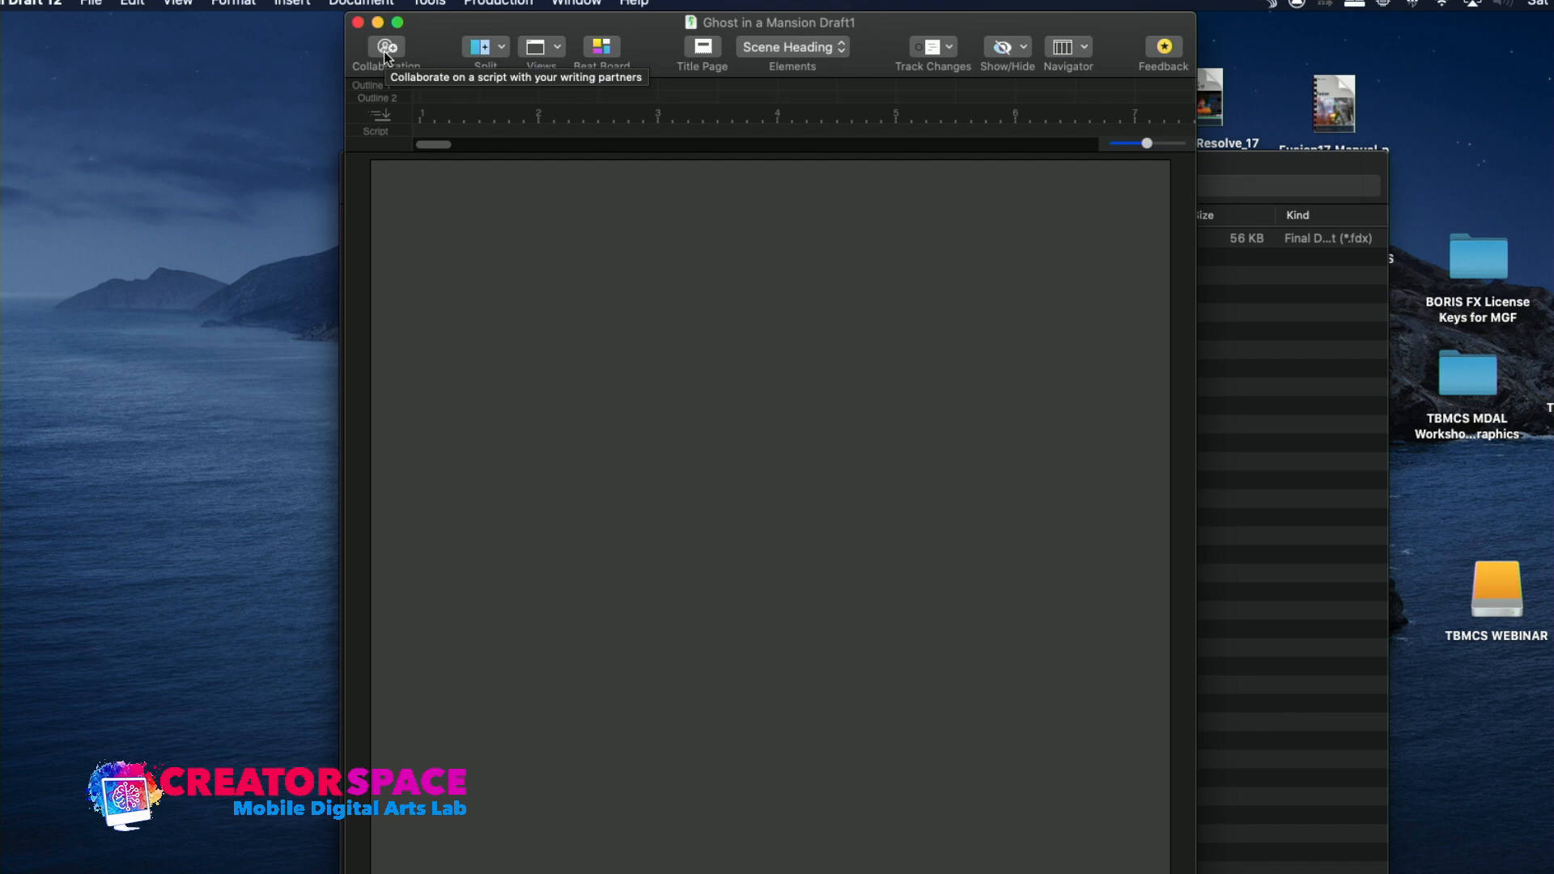
click(602, 49)
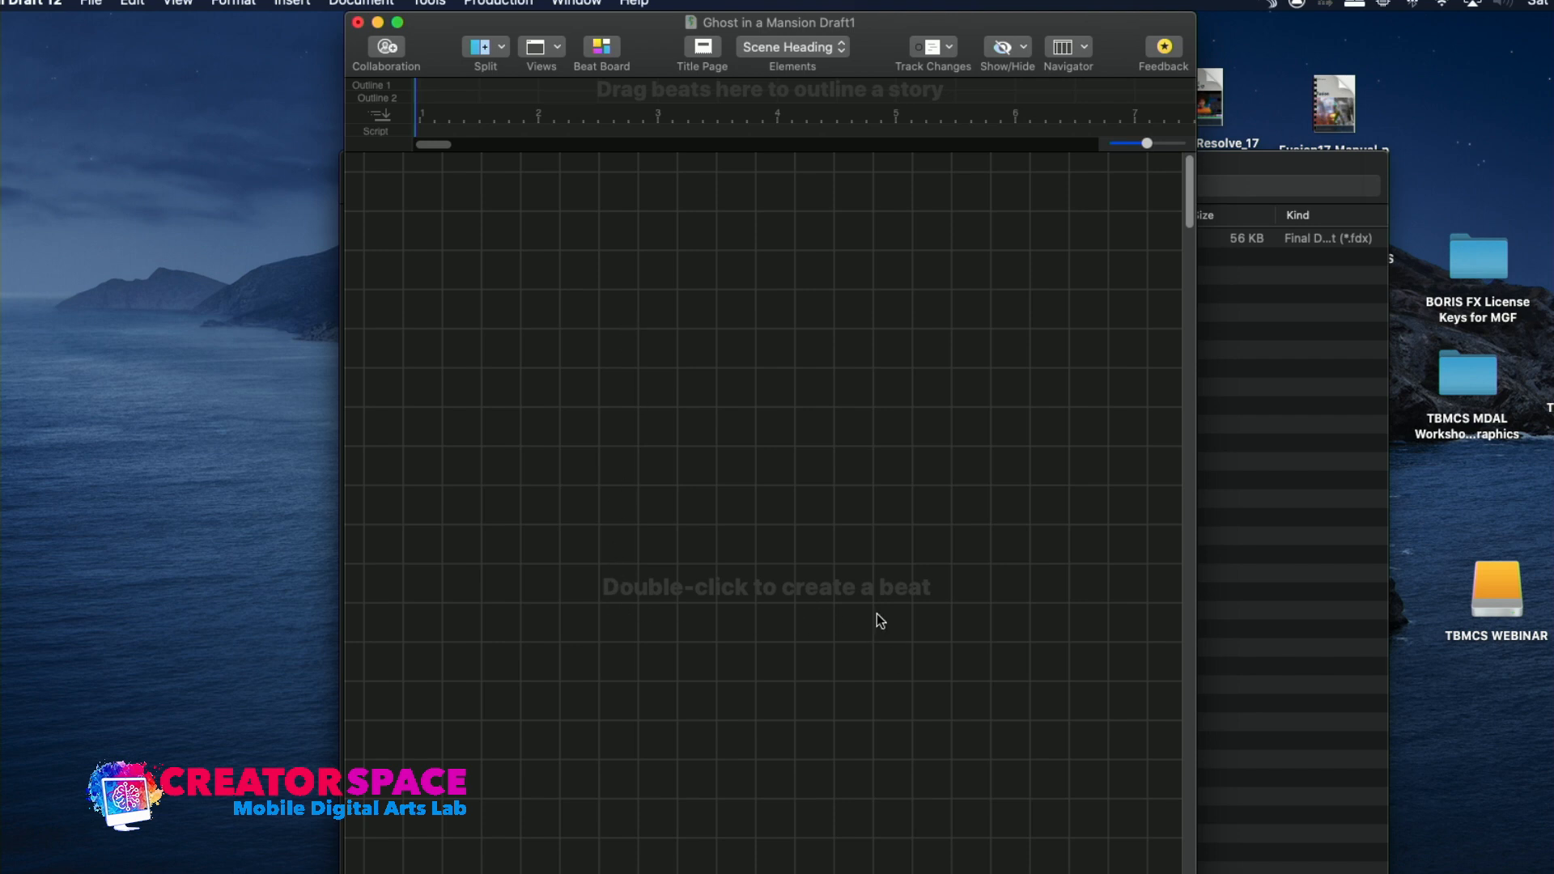
Create a beat titled "Opener" near the upper-left corner of the Beat Board grid
double_click(434, 208)
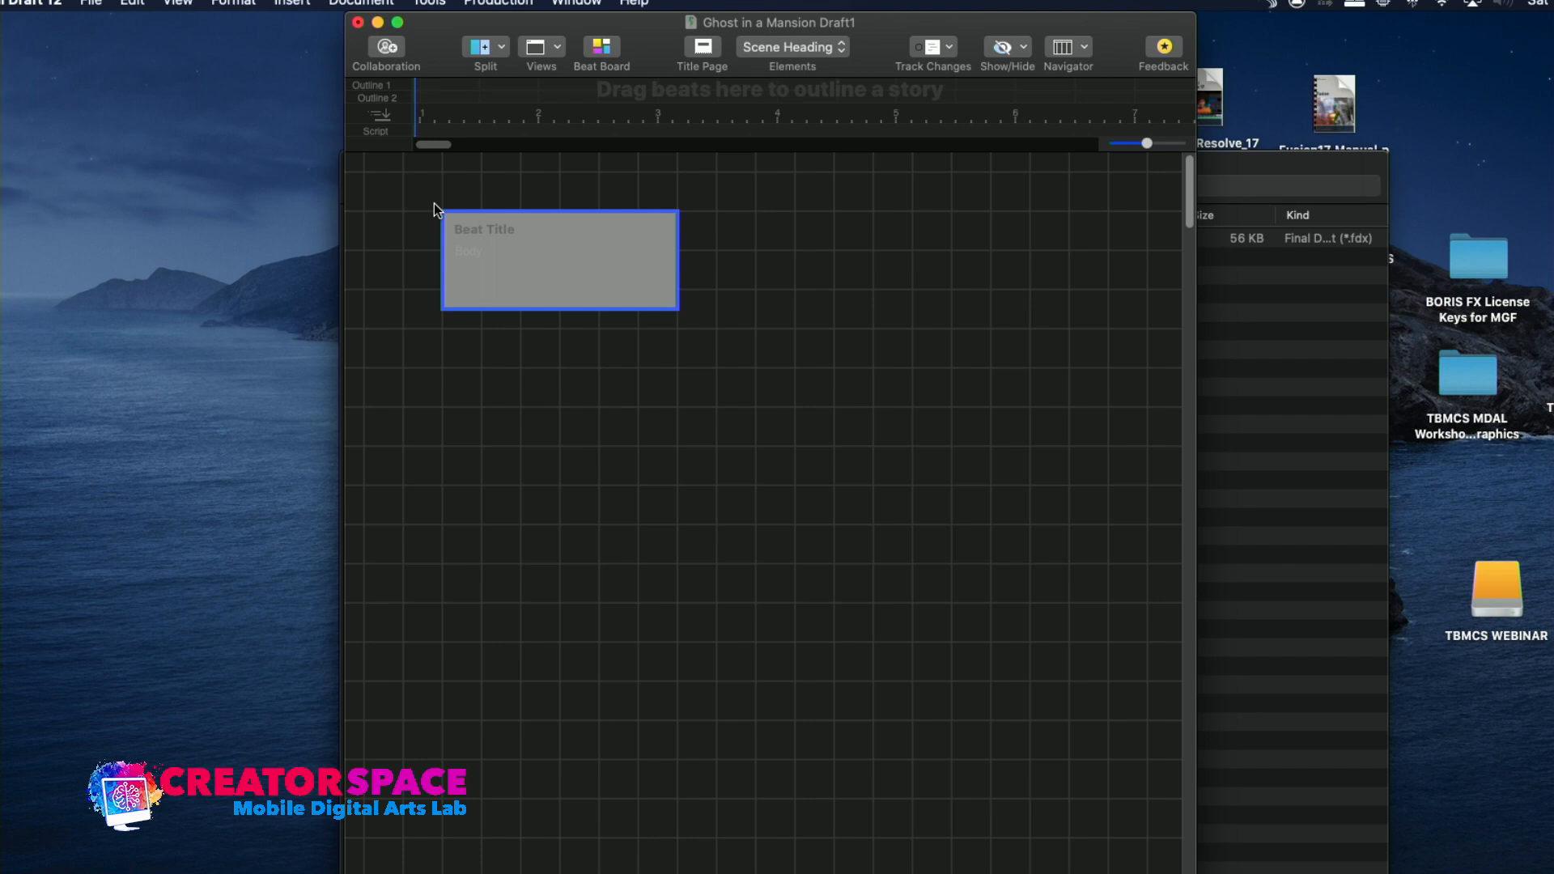
text(Open)
text(er)
Begin the Opener beat's description with "Suzy our hero niece"
text(A niece)
text( is)
key(BackSpace)
key(BackSpace)
key(BackSpace)
key(BackSpace)
key(BackSpace)
key(BackSpace)
key(BackSpace)
key(BackSpace)
key(BackSpace)
key(BackSpace)
key(BackSpace)
text(Suzy our hero niece )
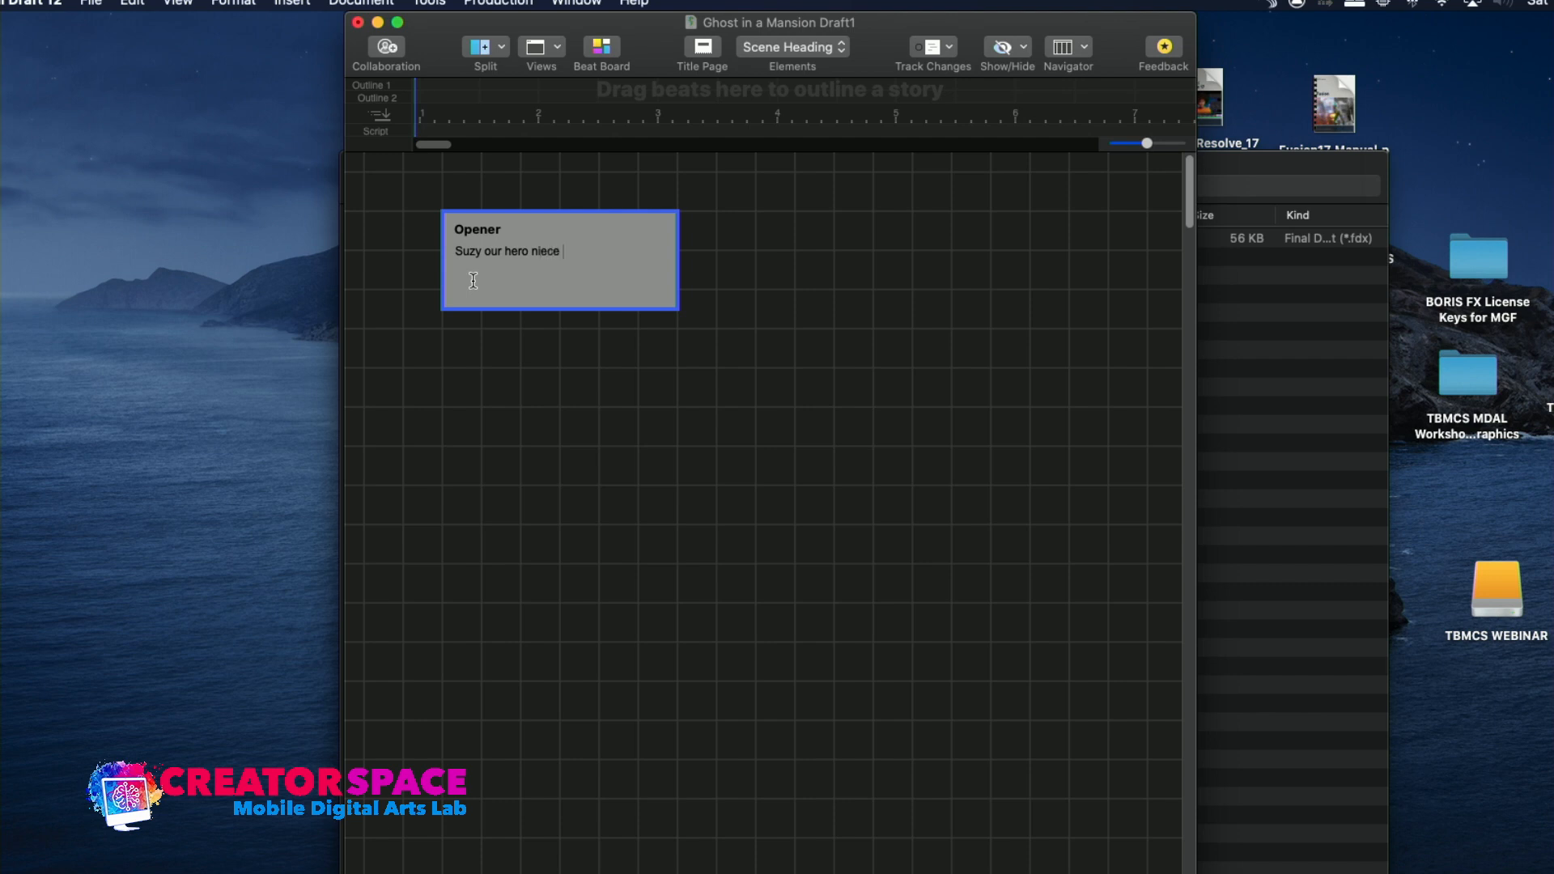
text(- is eathing dinner)
Continue the Opener beat's description with "- is eating dinner - a ghost walks by - she turns"
key(BackSpace)
key(BackSpace)
key(BackSpace)
key(BackSpace)
key(BackSpace)
key(BackSpace)
key(BackSpace)
key(BackSpace)
key(BackSpace)
key(BackSpace)
text(ing dinner - a ghost walks by - she turns - the ghost flip her )
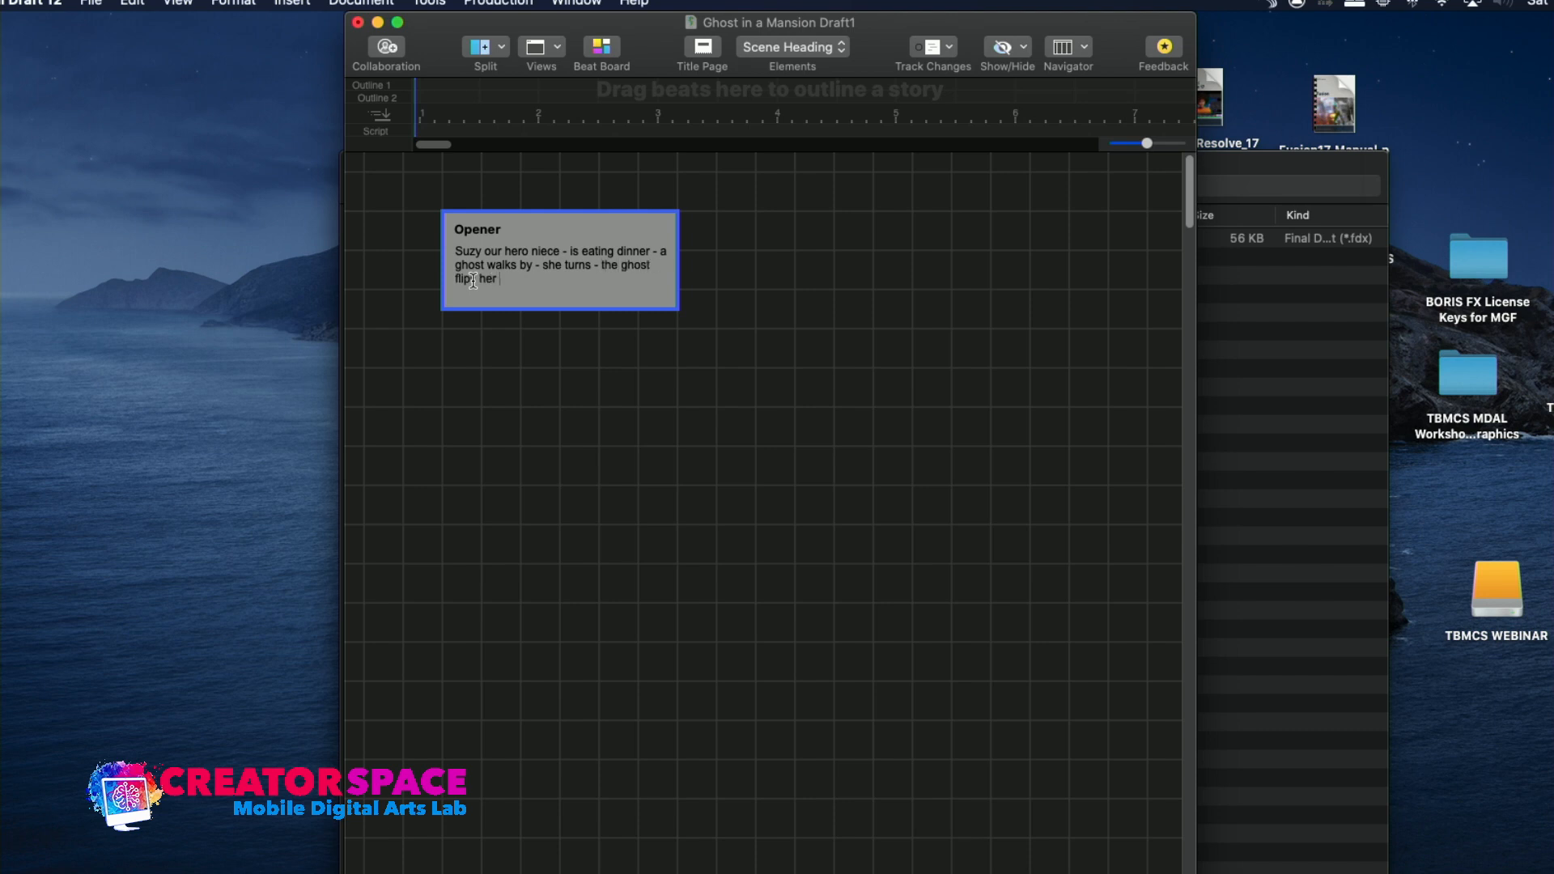
text(sushi taike out off the table - there is a huge mess)
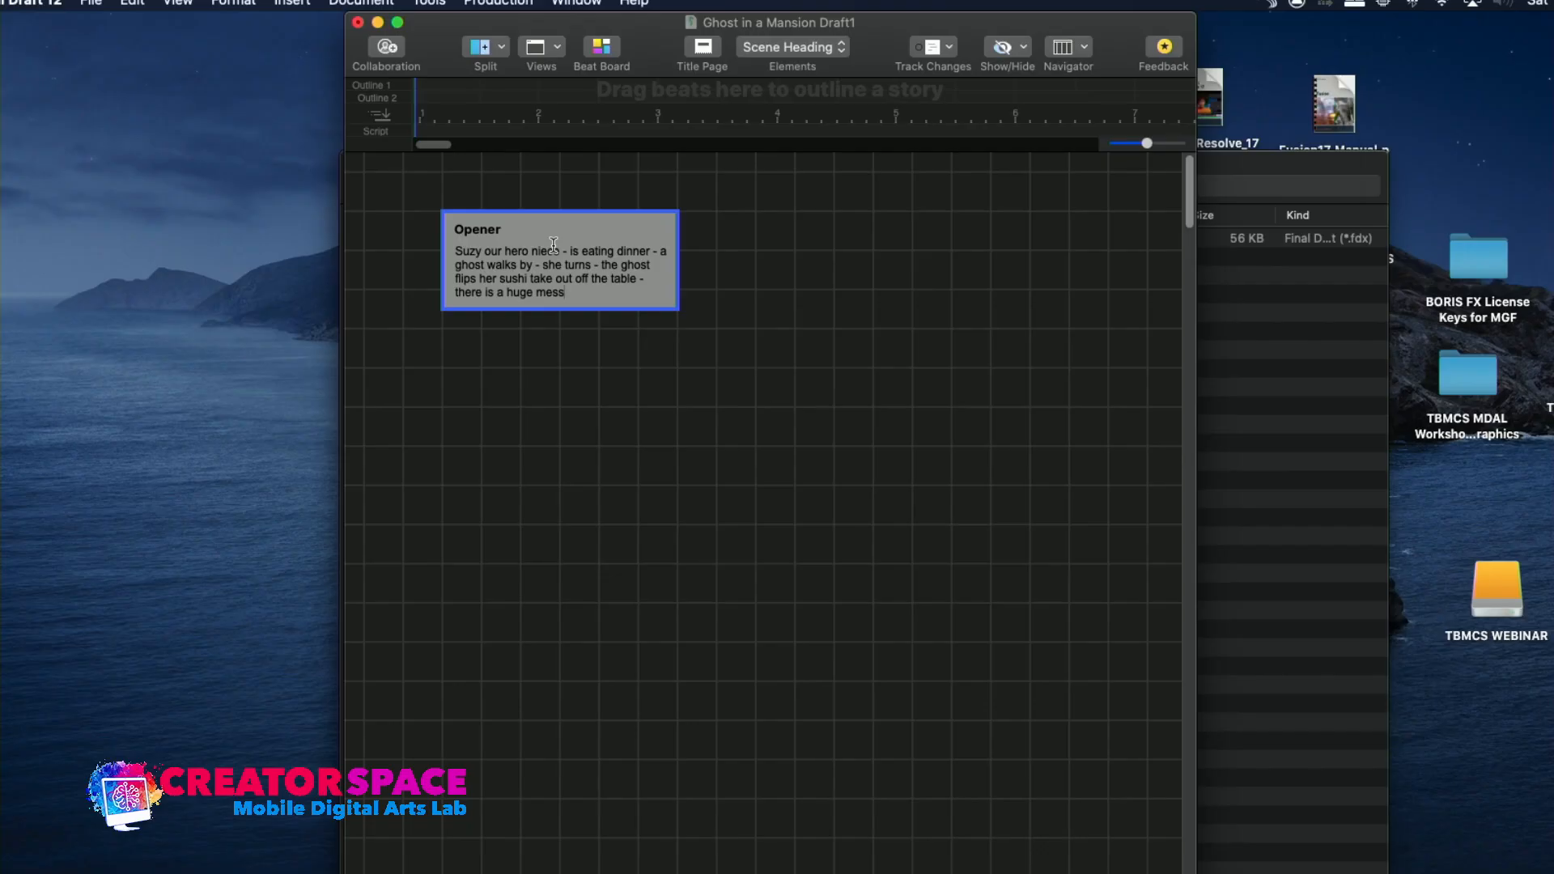
Create a second beat titled "Title Sequence" to the right of the Opener beat
double_click(746, 271)
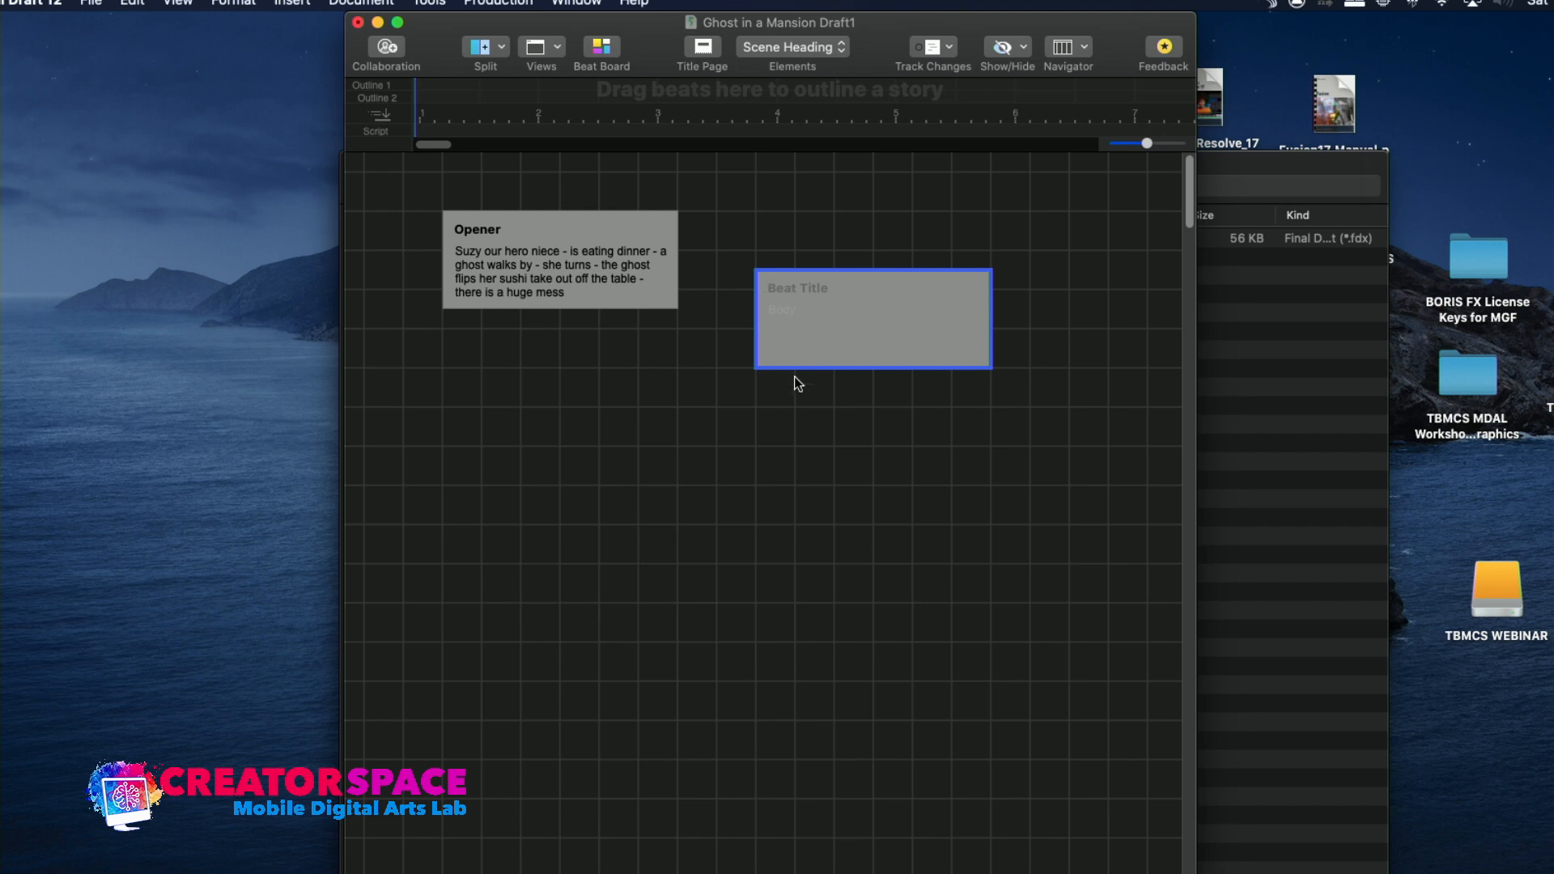
text(Title Sequence)
Begin the Title Sequence beat's description with "Photos of Suzy and her family - photos showing"
click(786, 316)
text(Photos of Suzy and her gra)
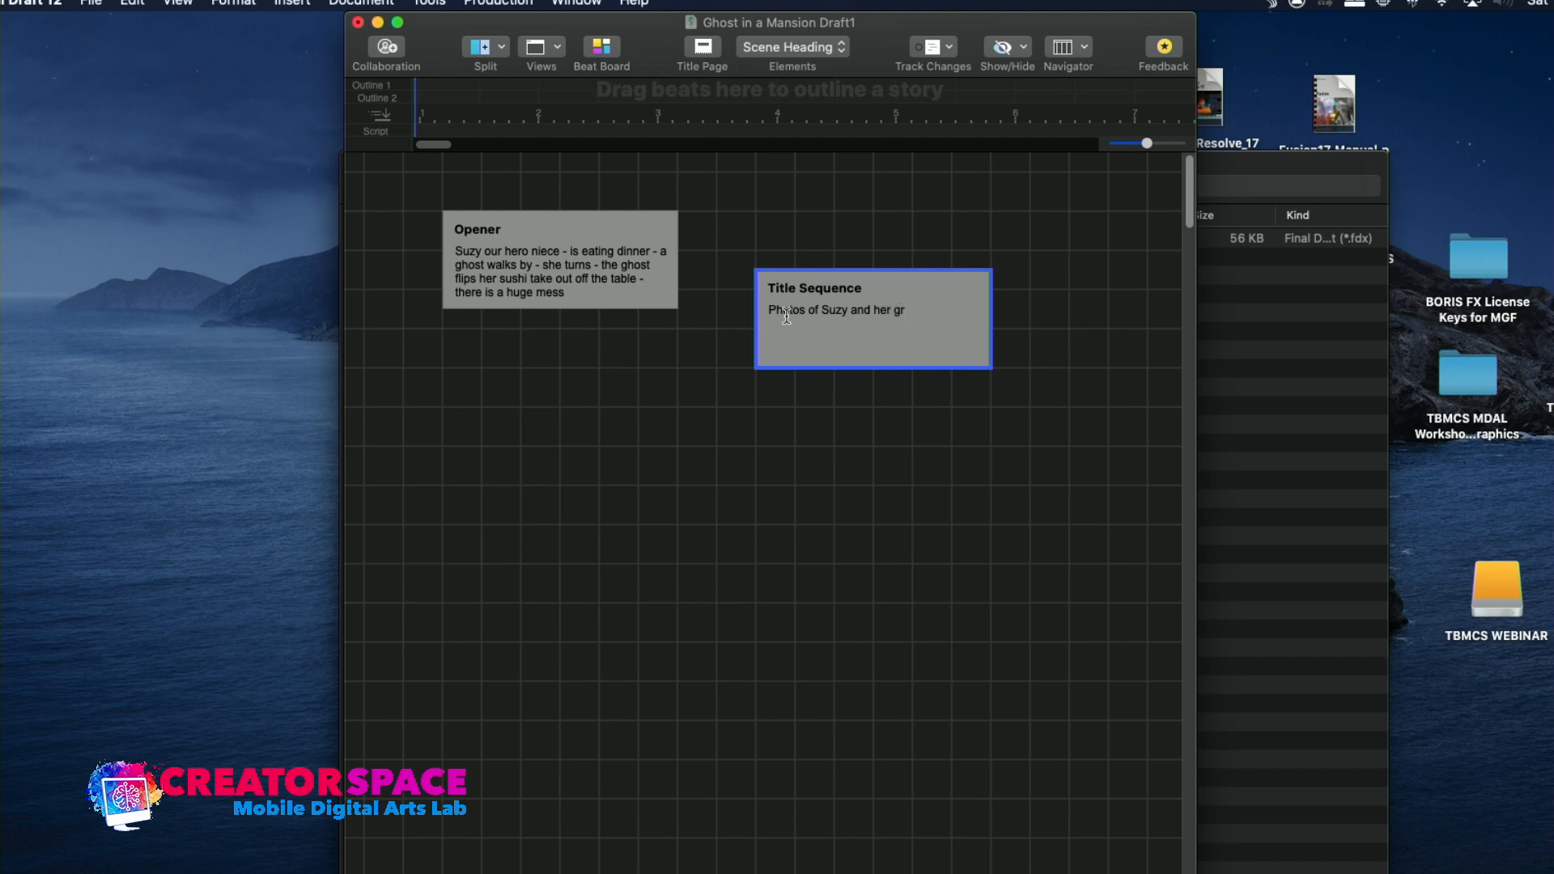
key(BackSpace)
key(BackSpace)
key(BackSpace)
text(famiml)
key(BackSpace)
key(BackSpace)
key(BackSpace)
key(BackSpace)
key(BackSpace)
key(BackSpace)
text(ly - photos showing )
text(Sizy)
Continue the Title Sequence beat's description with "Suzy with her great aunt in the mansion"
key(BackSpace)
key(BackSpace)
text(uzy with her great au)
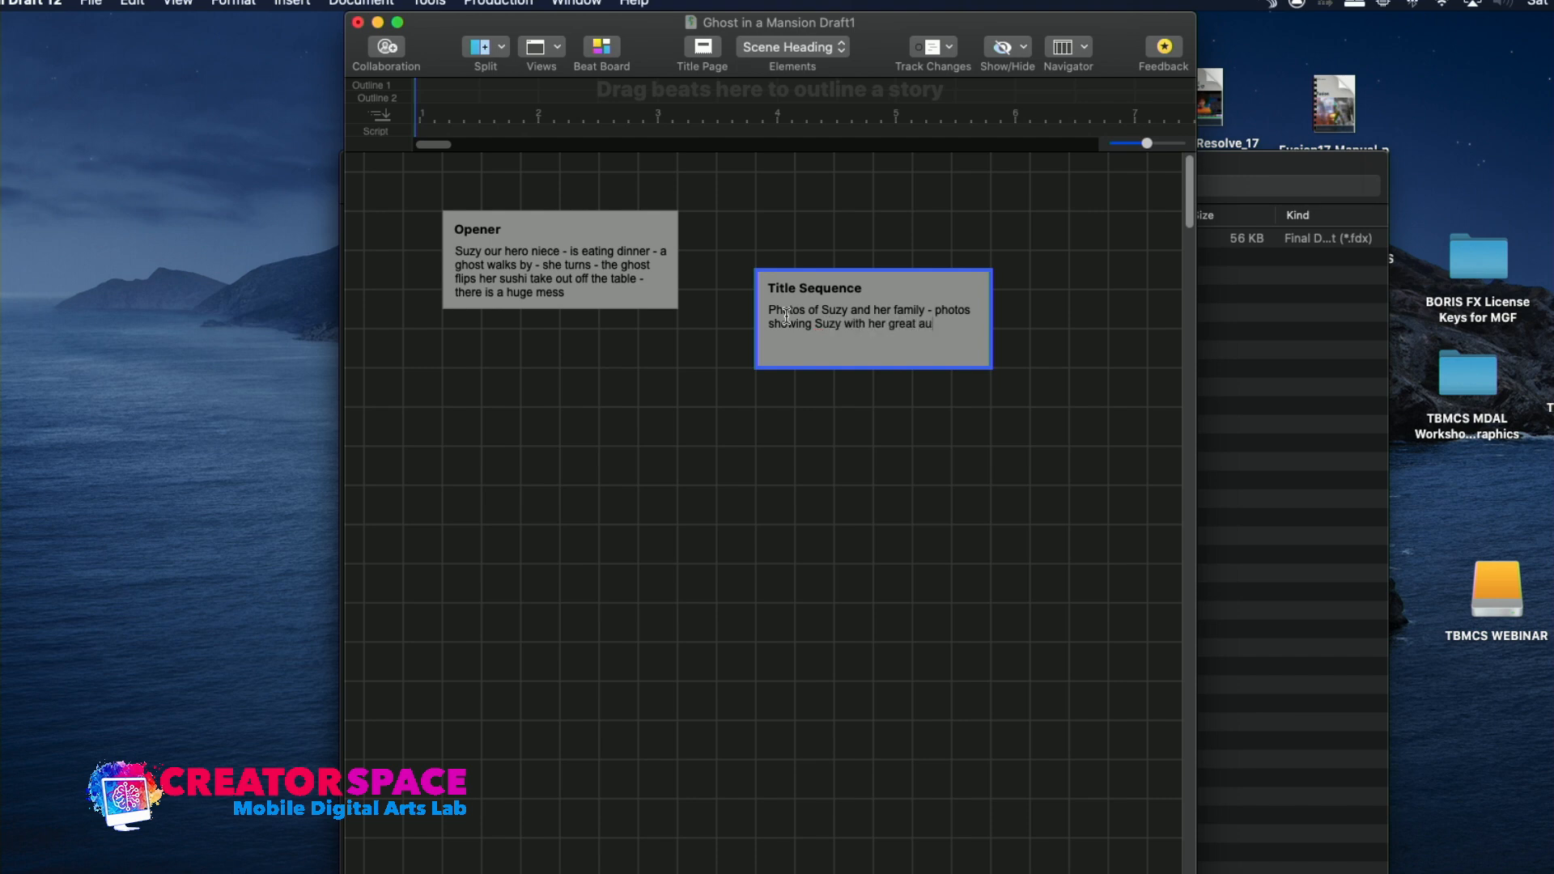
text(nt in the)
text( me)
text(nsio)
text(n - one phot)
text(o seems to hav)
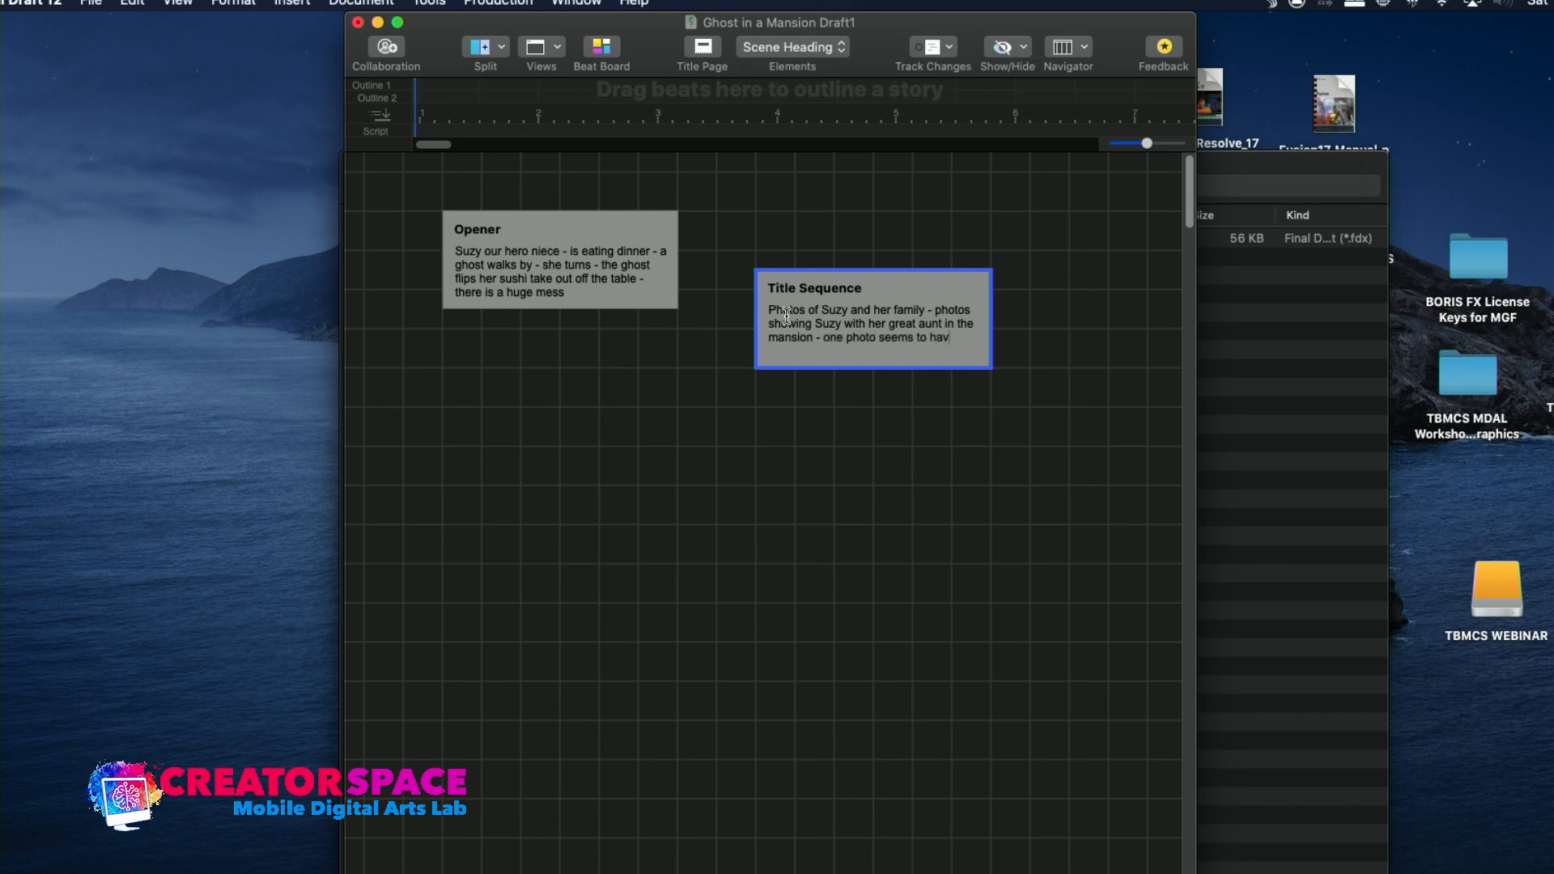
text(e a ghost)
Add "- one photo seems to have a ghost image in the background - Title appears" to the Title Sequence beat's description
text(image in the background - Title appea)
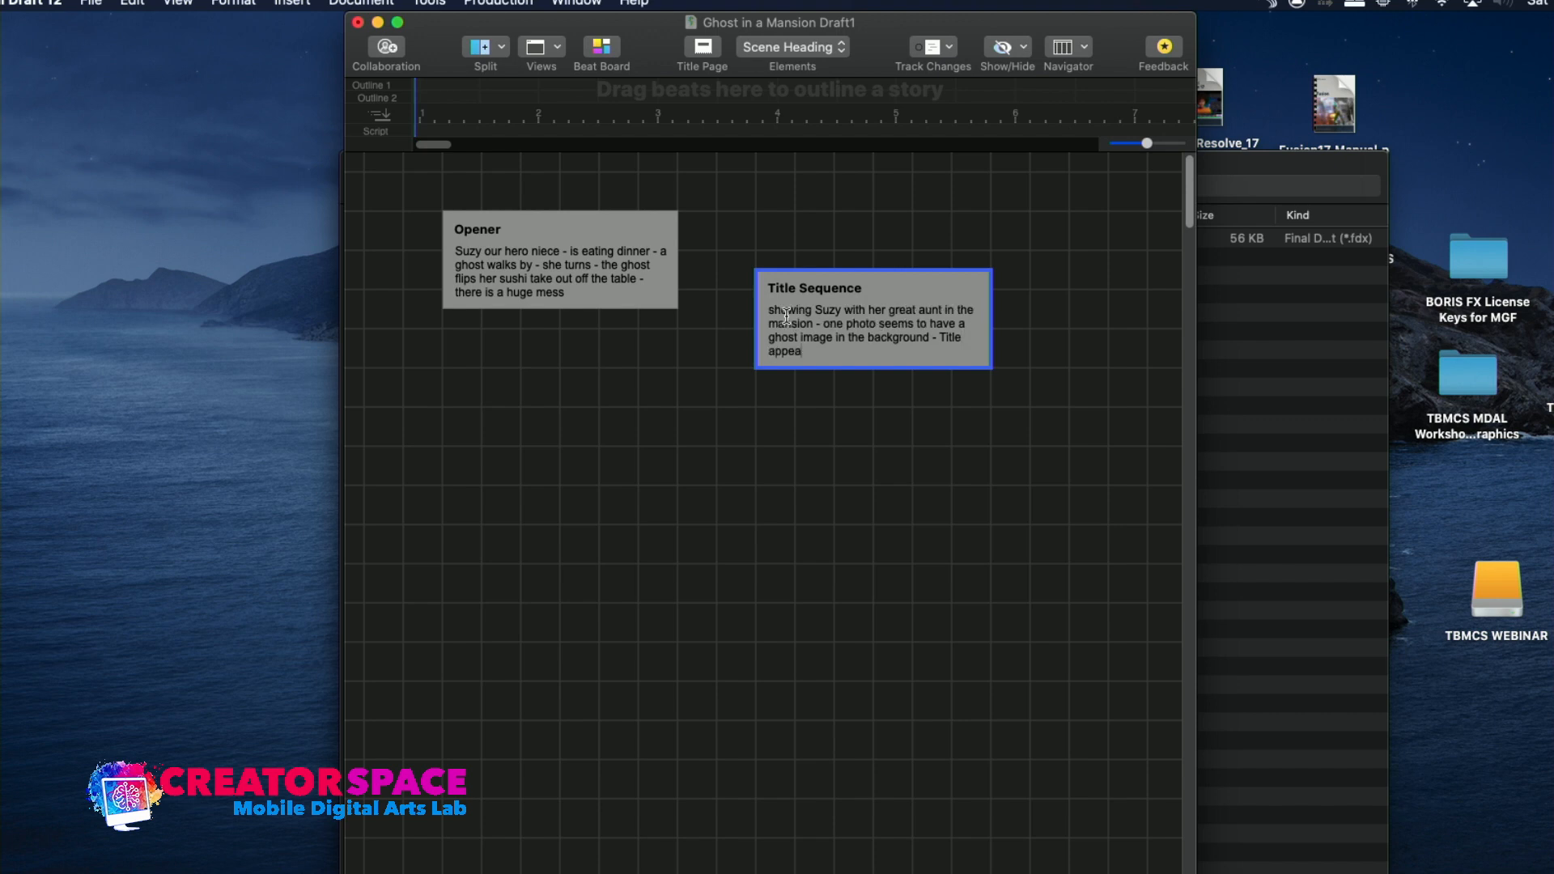
text(rs over that image as ghost image)
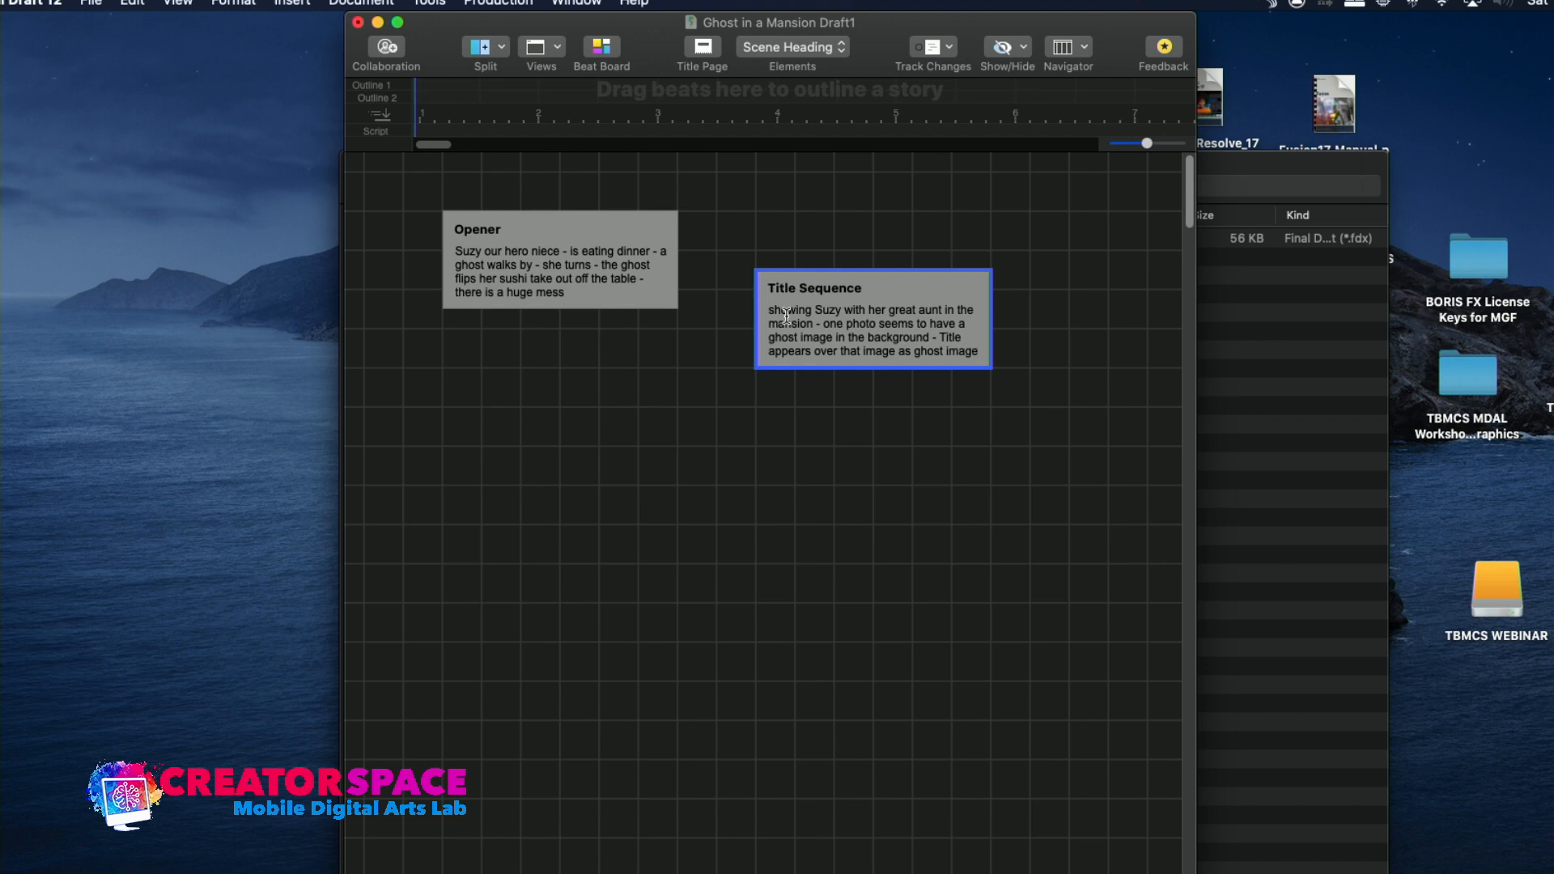
text( fades away)
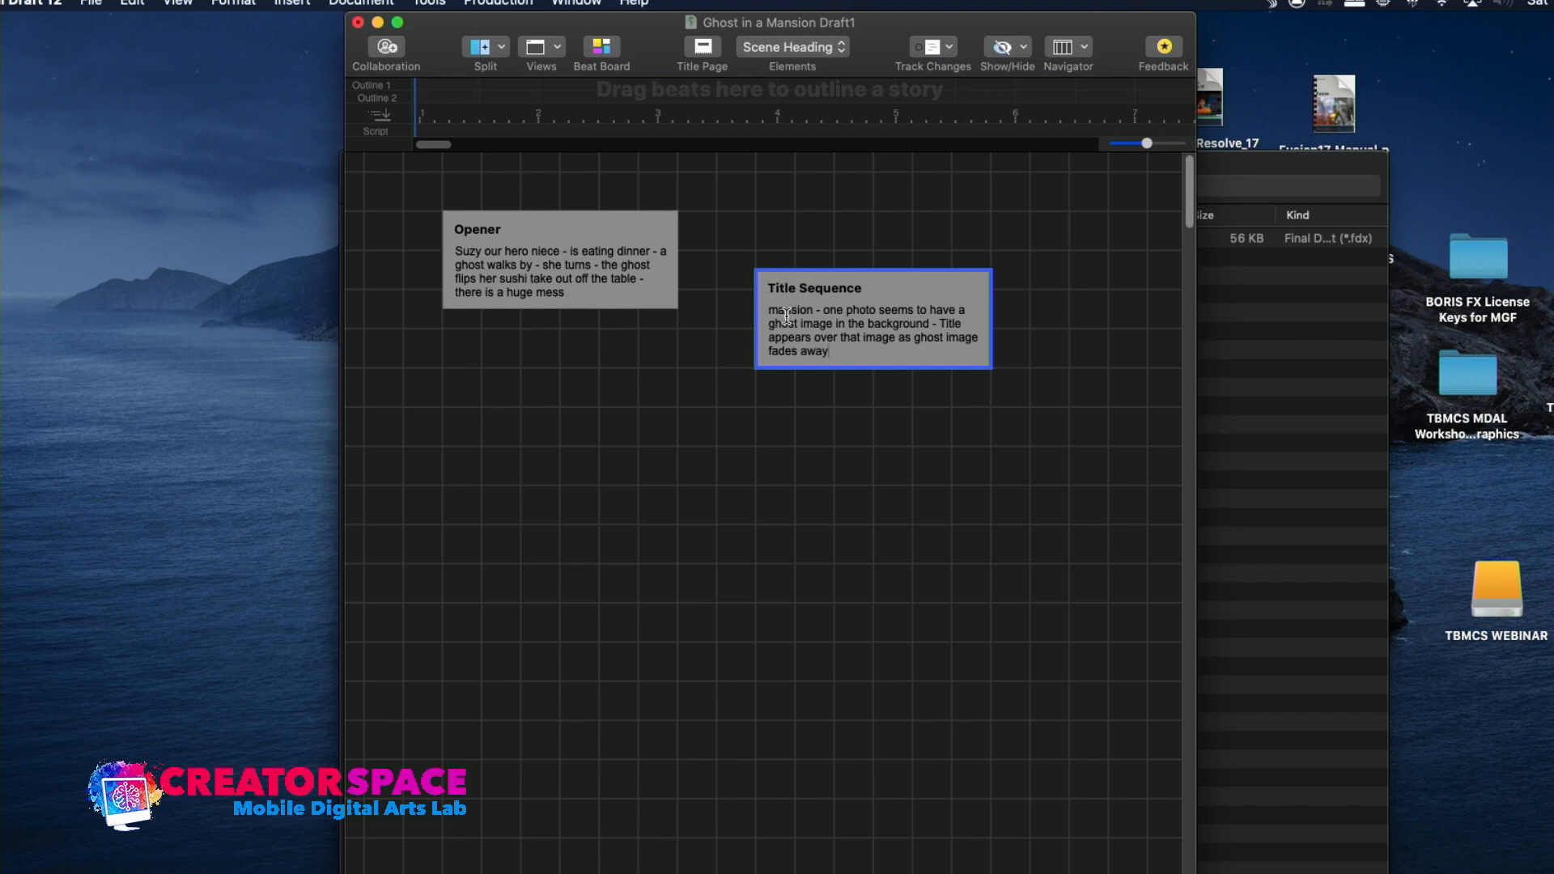
Finish the Title Sequence beat's description with "over that image as ghost image fades away"
key(Return)
Make the Title Sequence beat tall enough for its full description and place it slightly lower than the Opener beat
click(837, 308)
drag(842, 363, 833, 437)
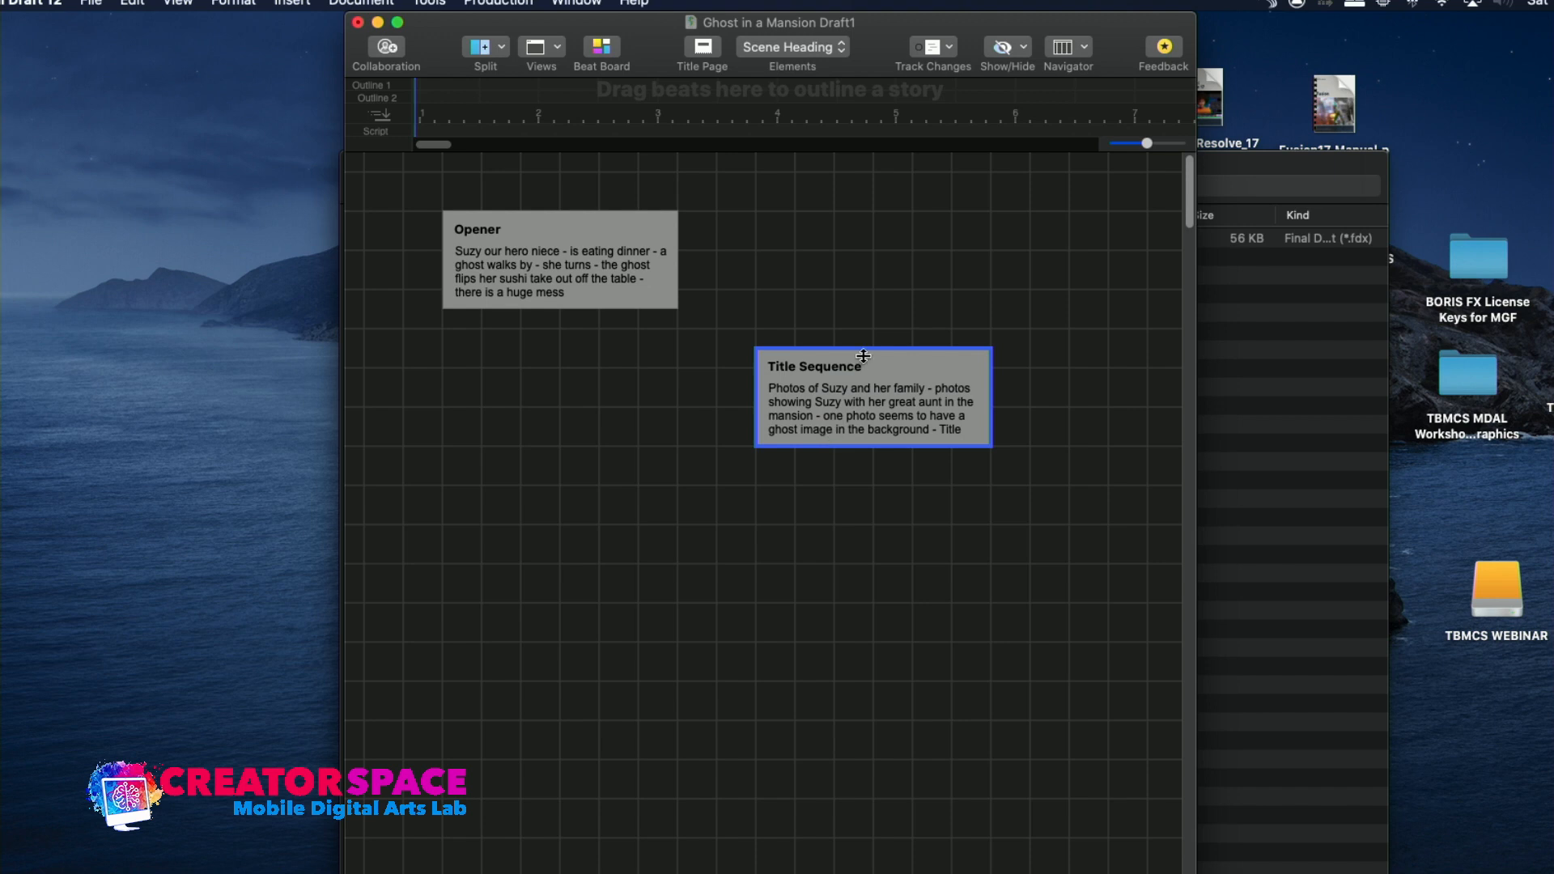
drag(863, 349, 869, 290)
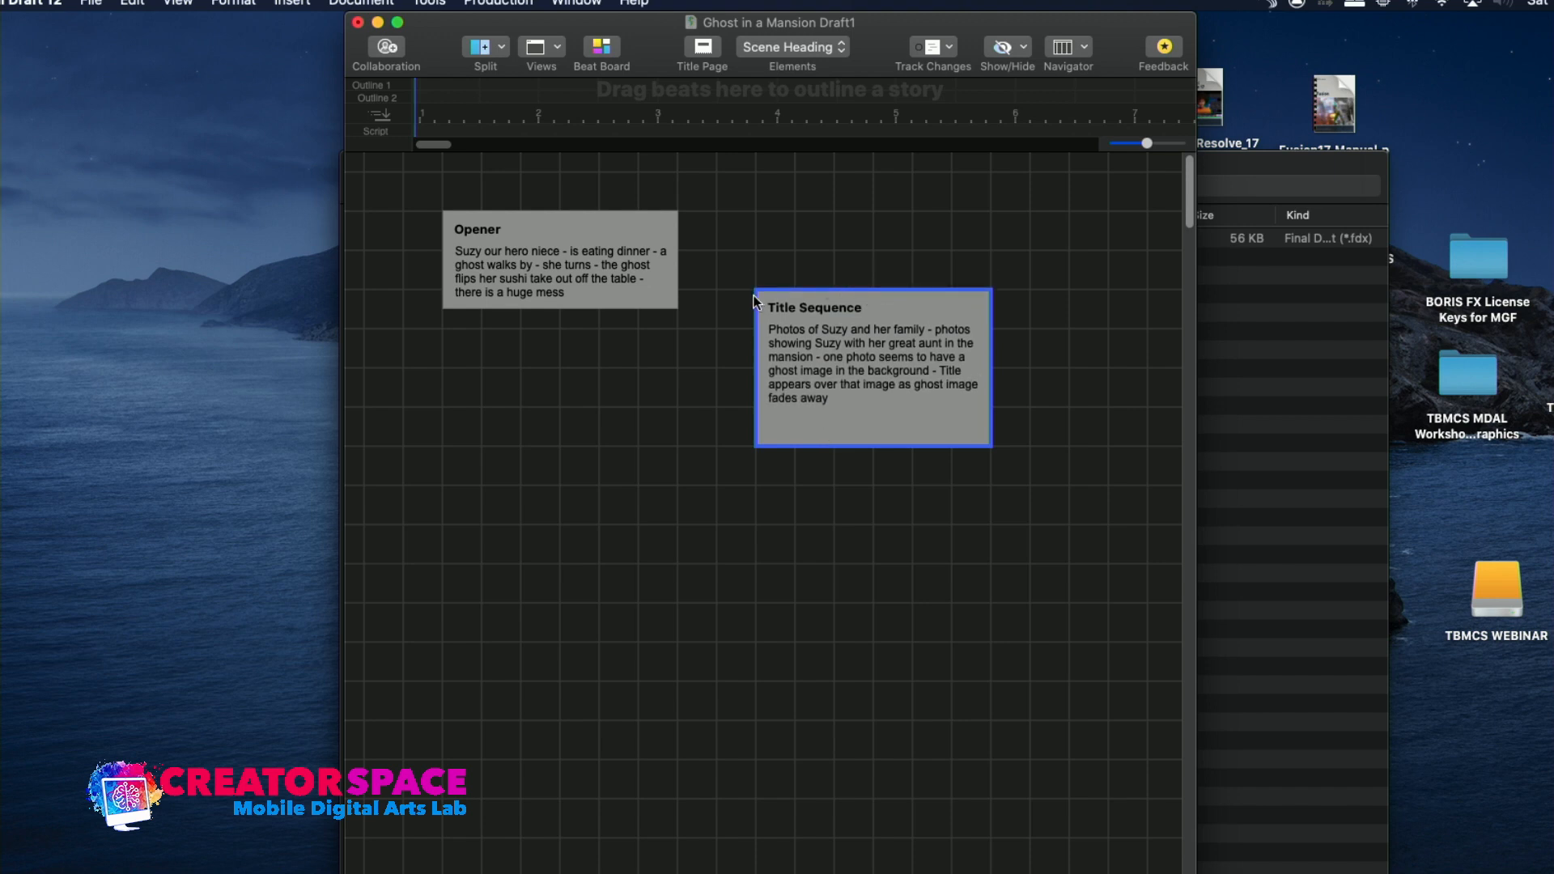
click(676, 271)
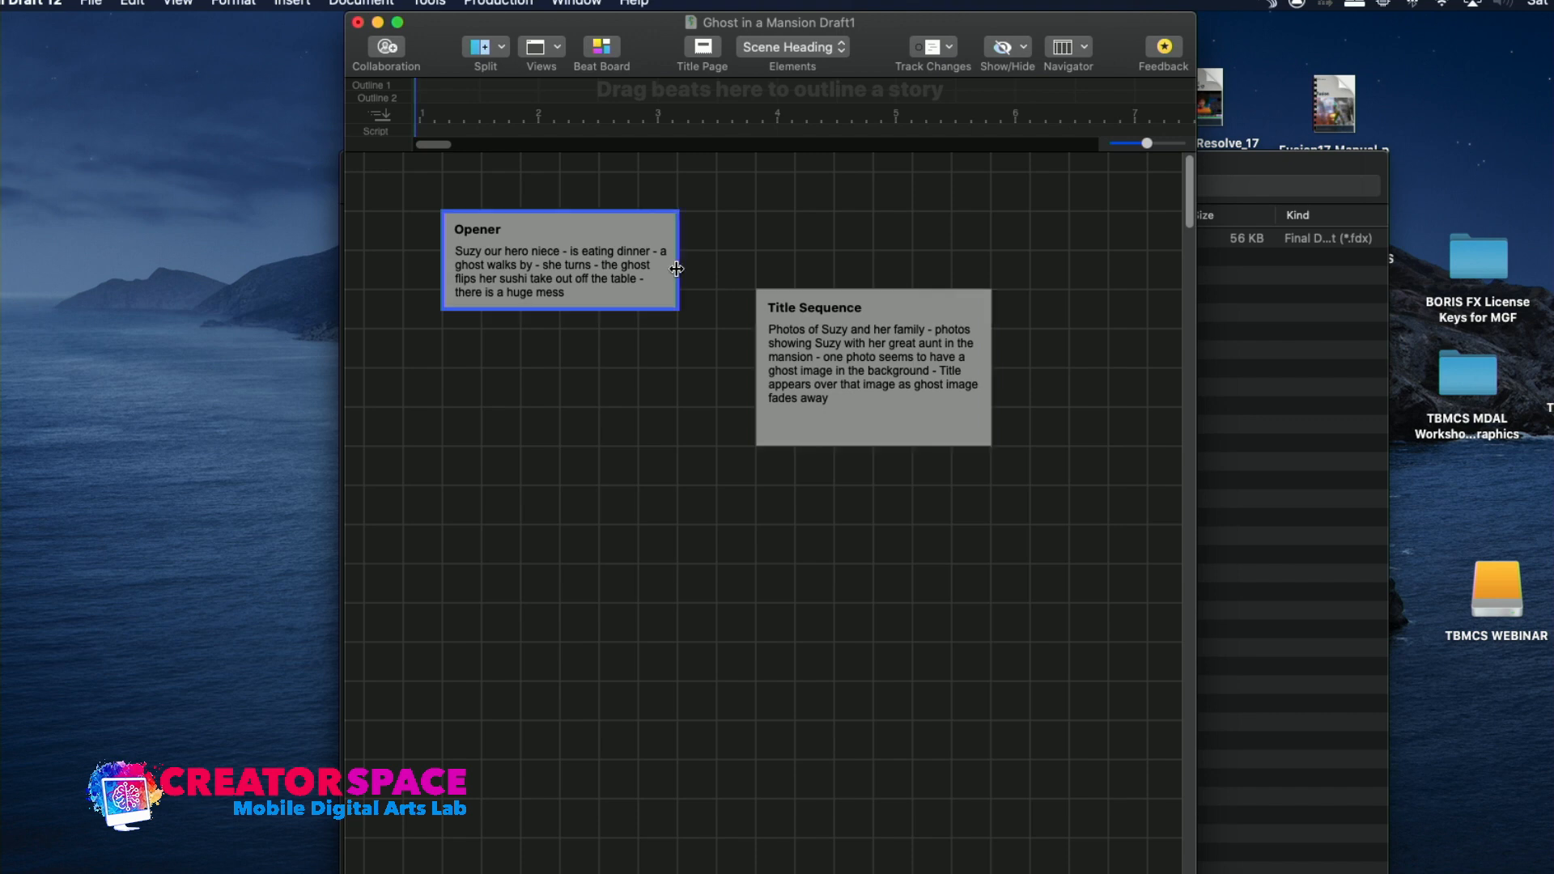
mouse_move(679, 311)
mouse_down()
mouse_move(720, 356)
mouse_move(679, 311)
mouse_up()
mouse_move(779, 340)
mouse_down()
mouse_move(734, 435)
mouse_move(524, 392)
mouse_move(660, 389)
mouse_move(779, 320)
mouse_up()
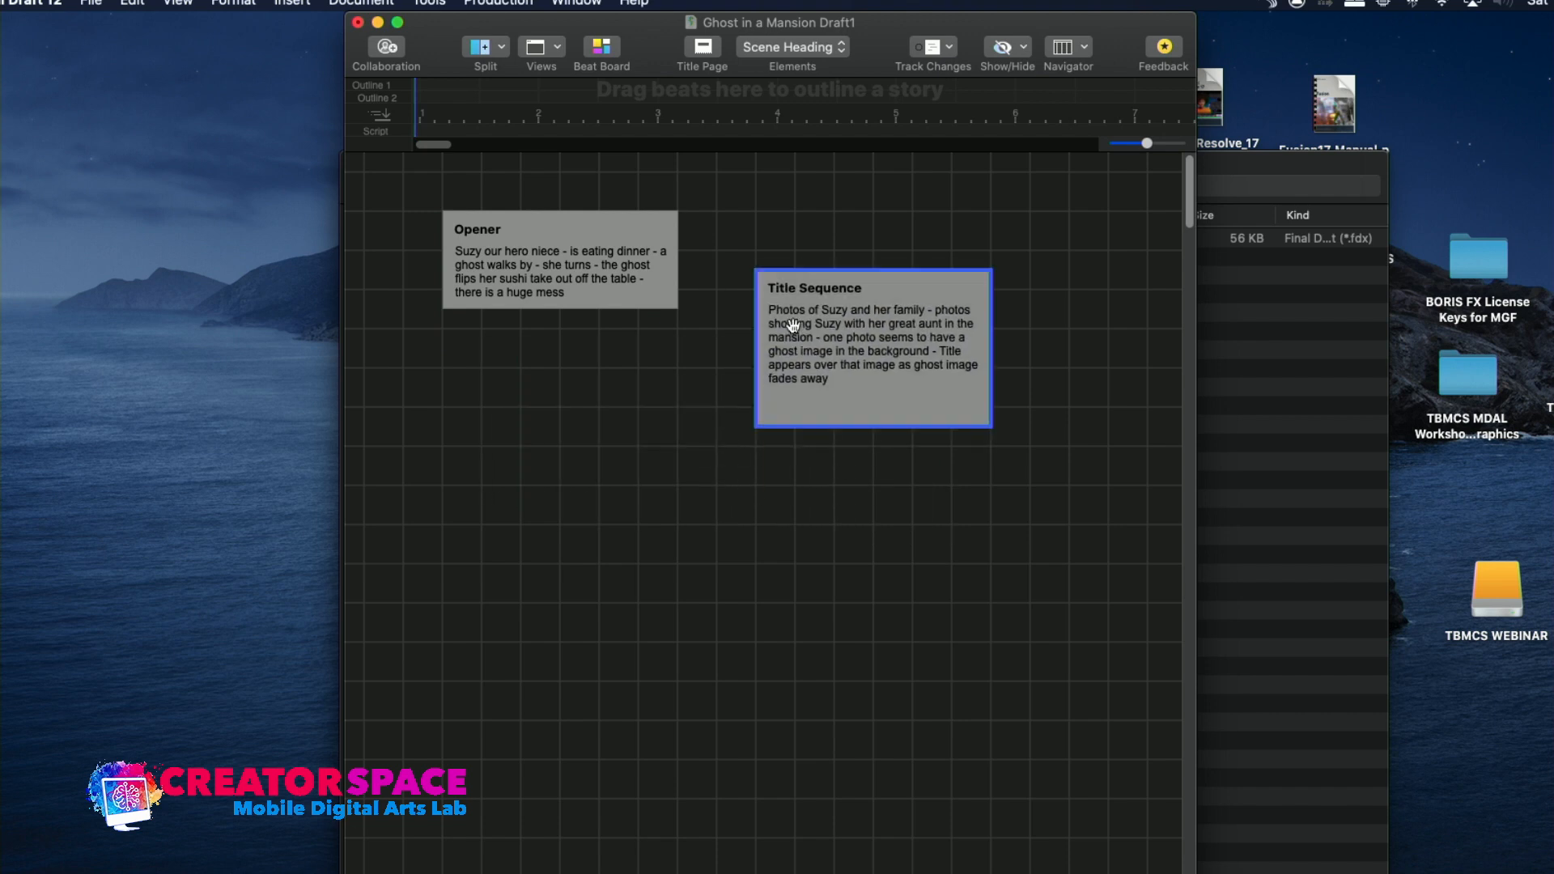
Color the Opener beat violet and the Title Sequence beat olive
click(671, 255)
right_click(676, 255)
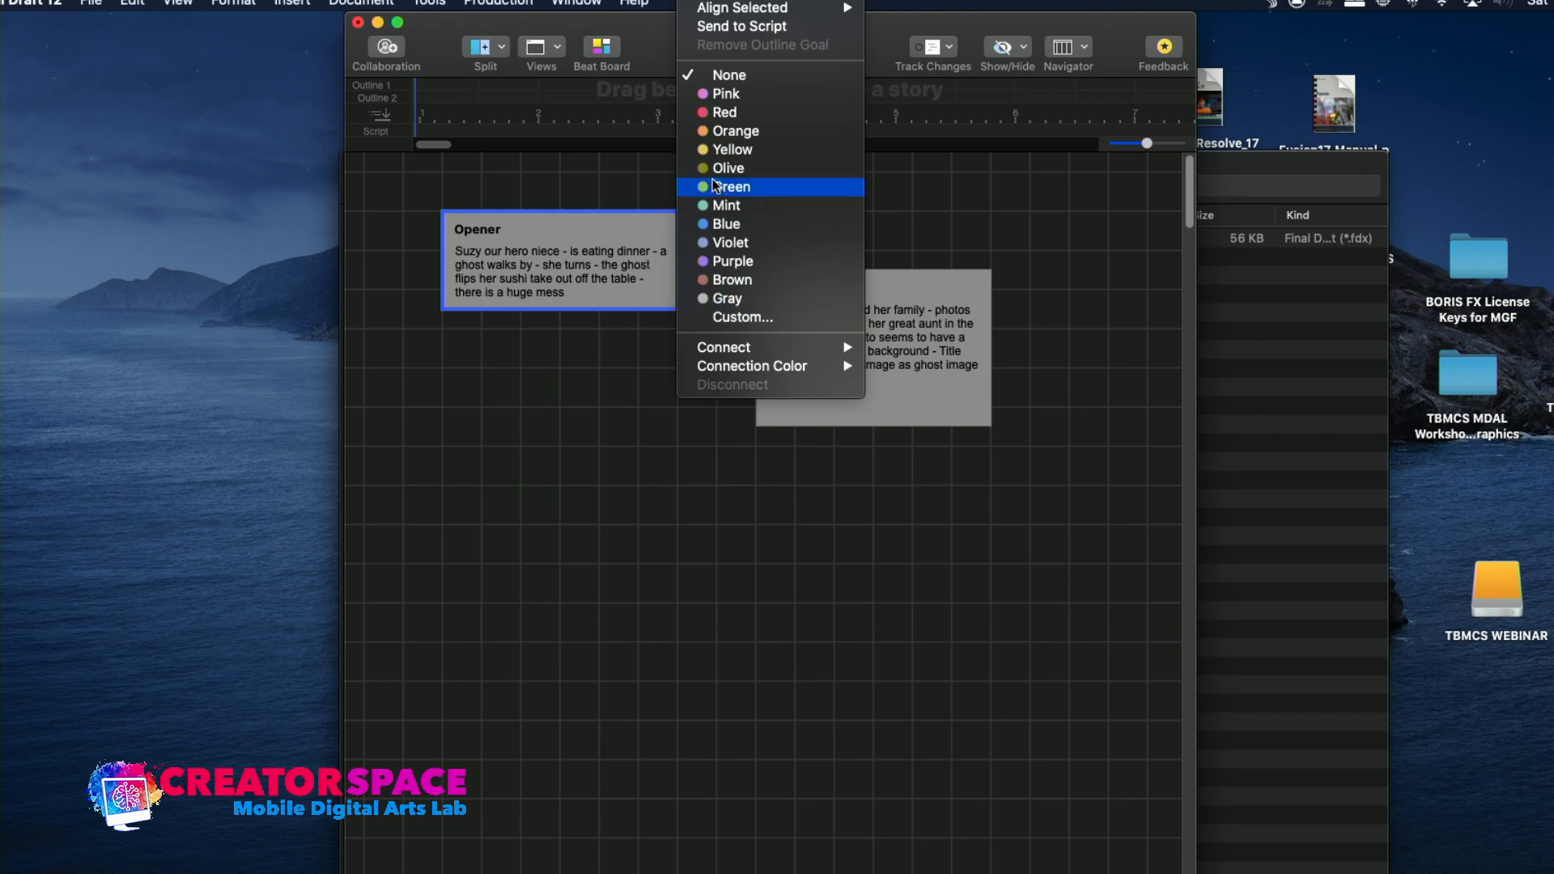
click(719, 242)
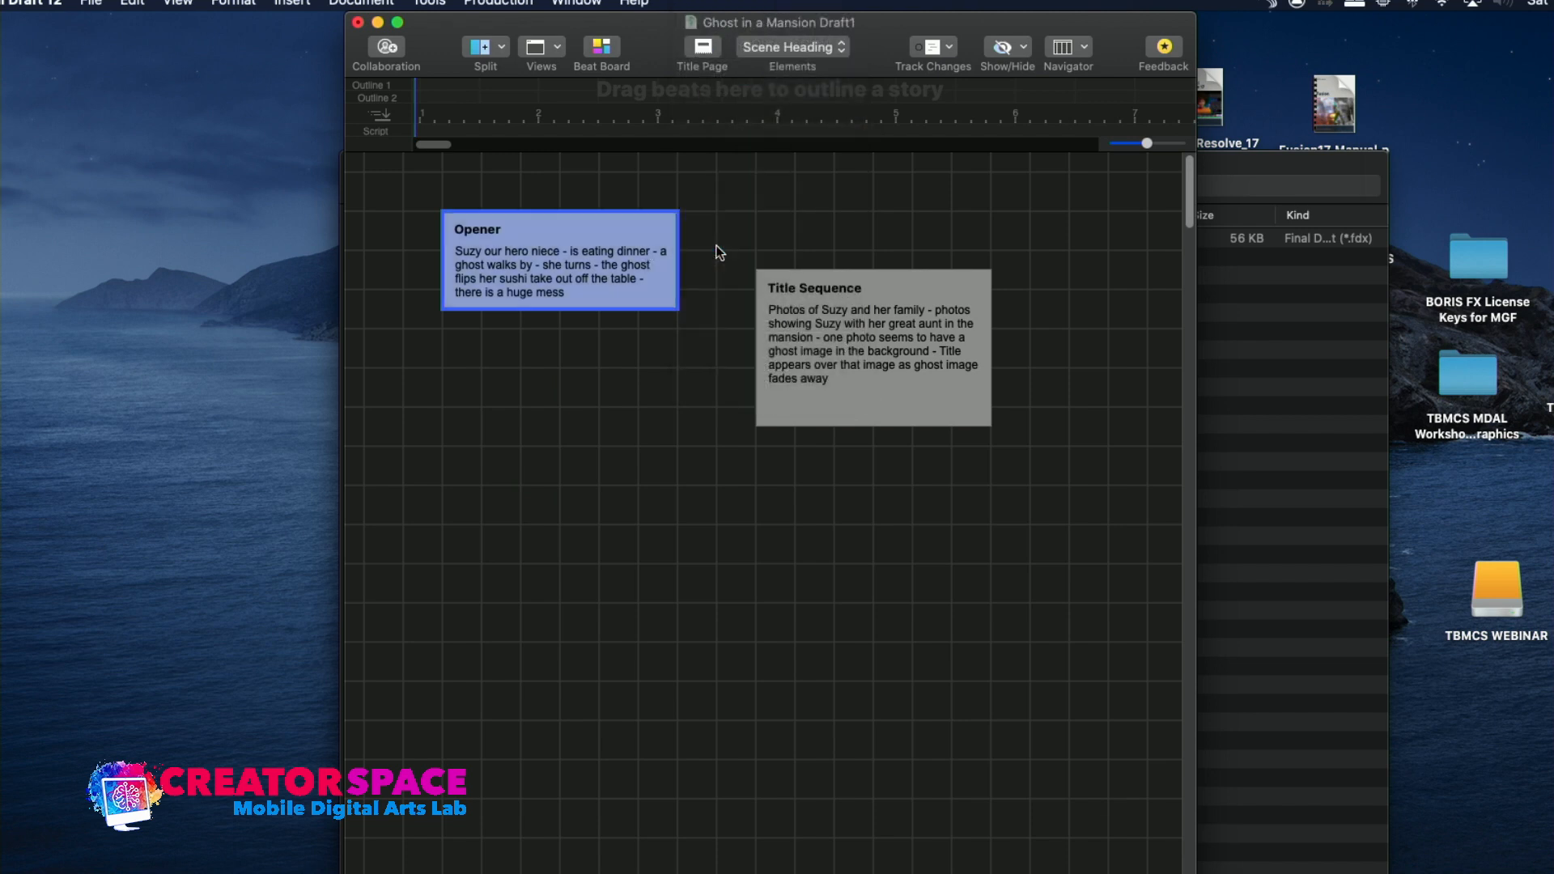
right_click(795, 322)
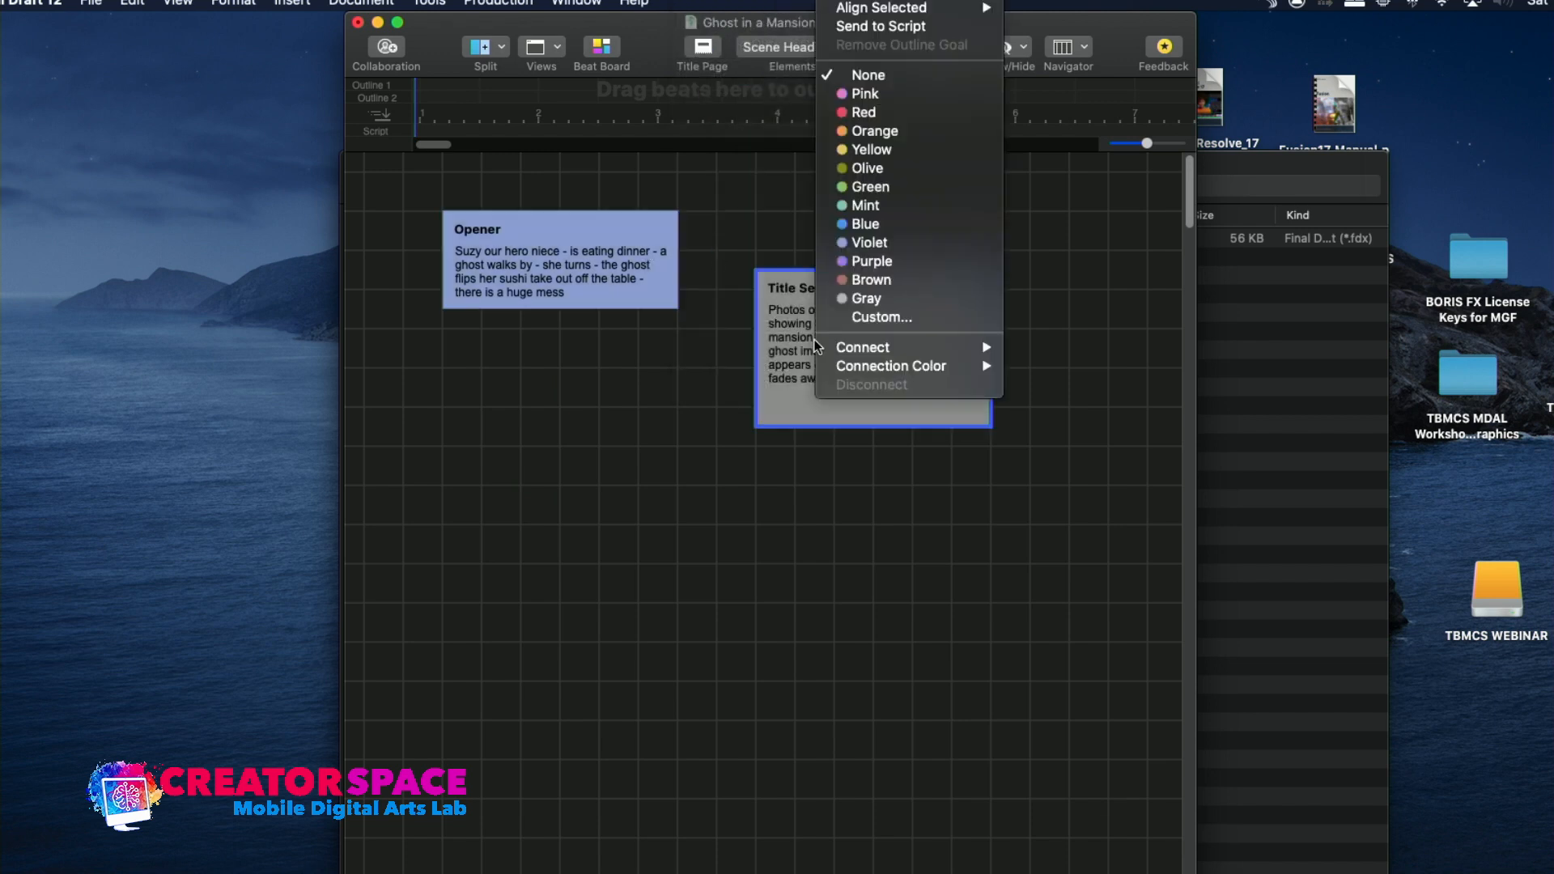
click(854, 170)
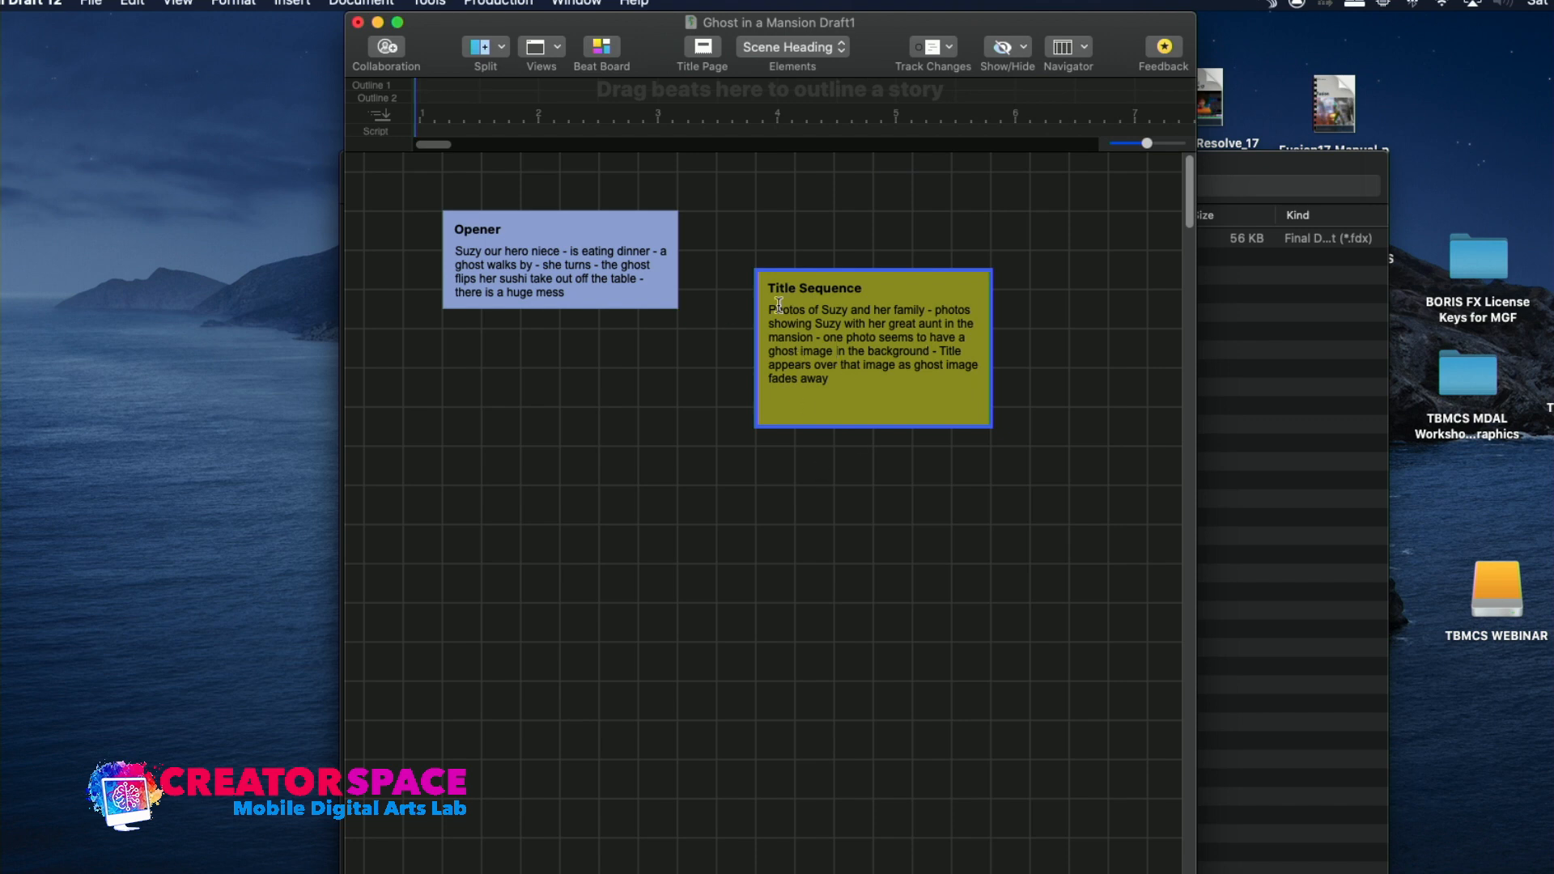
Create a third beat titled "Act One" below the first two beats and color it violet
double_click(580, 466)
text(Act One)
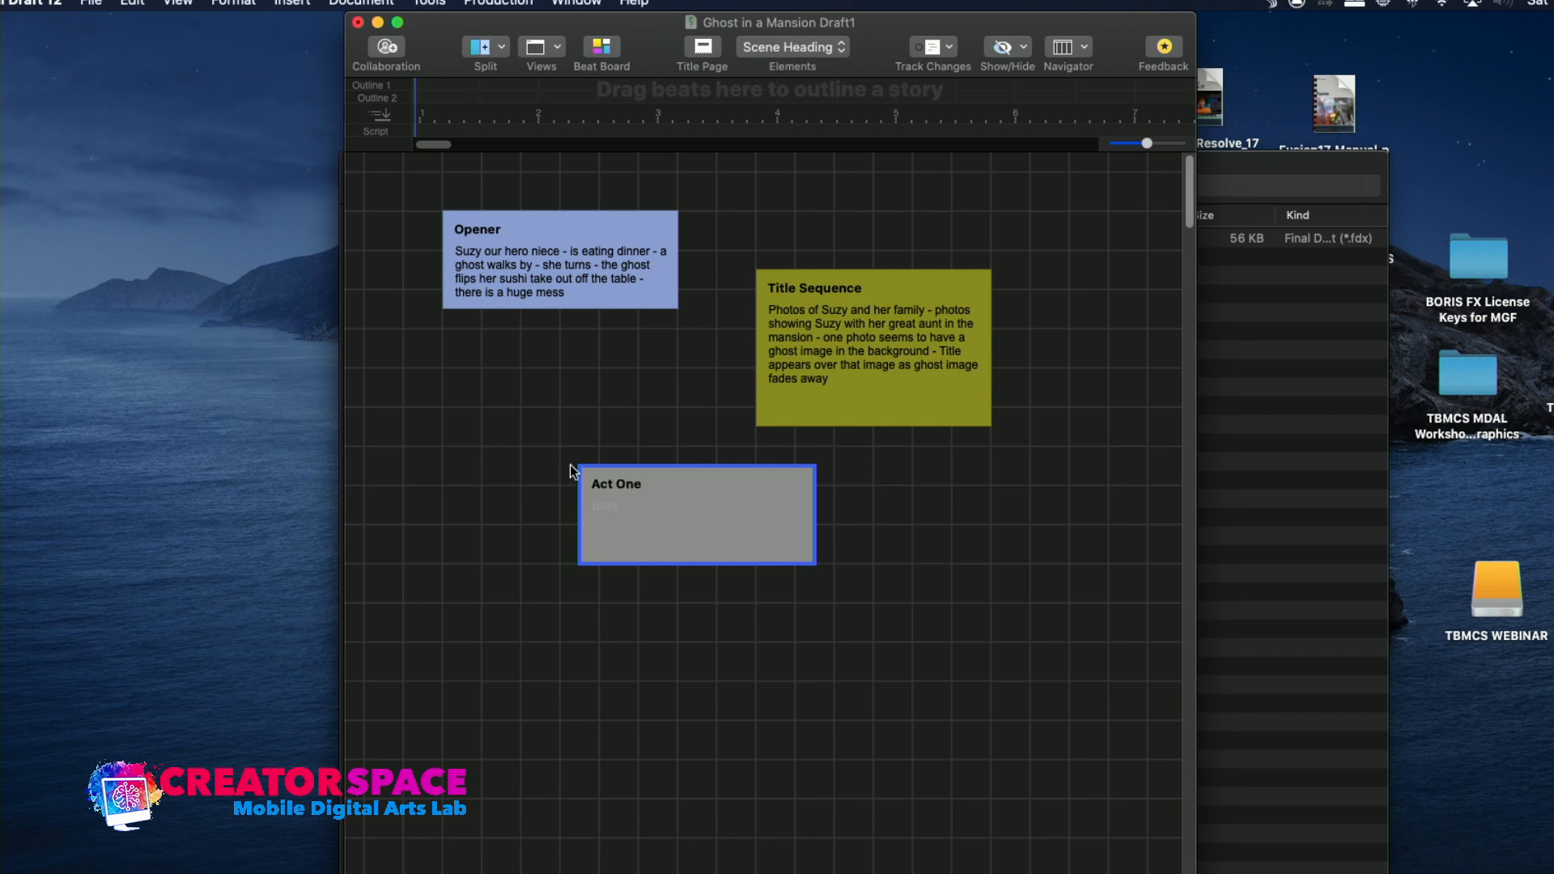
click(606, 514)
right_click(605, 515)
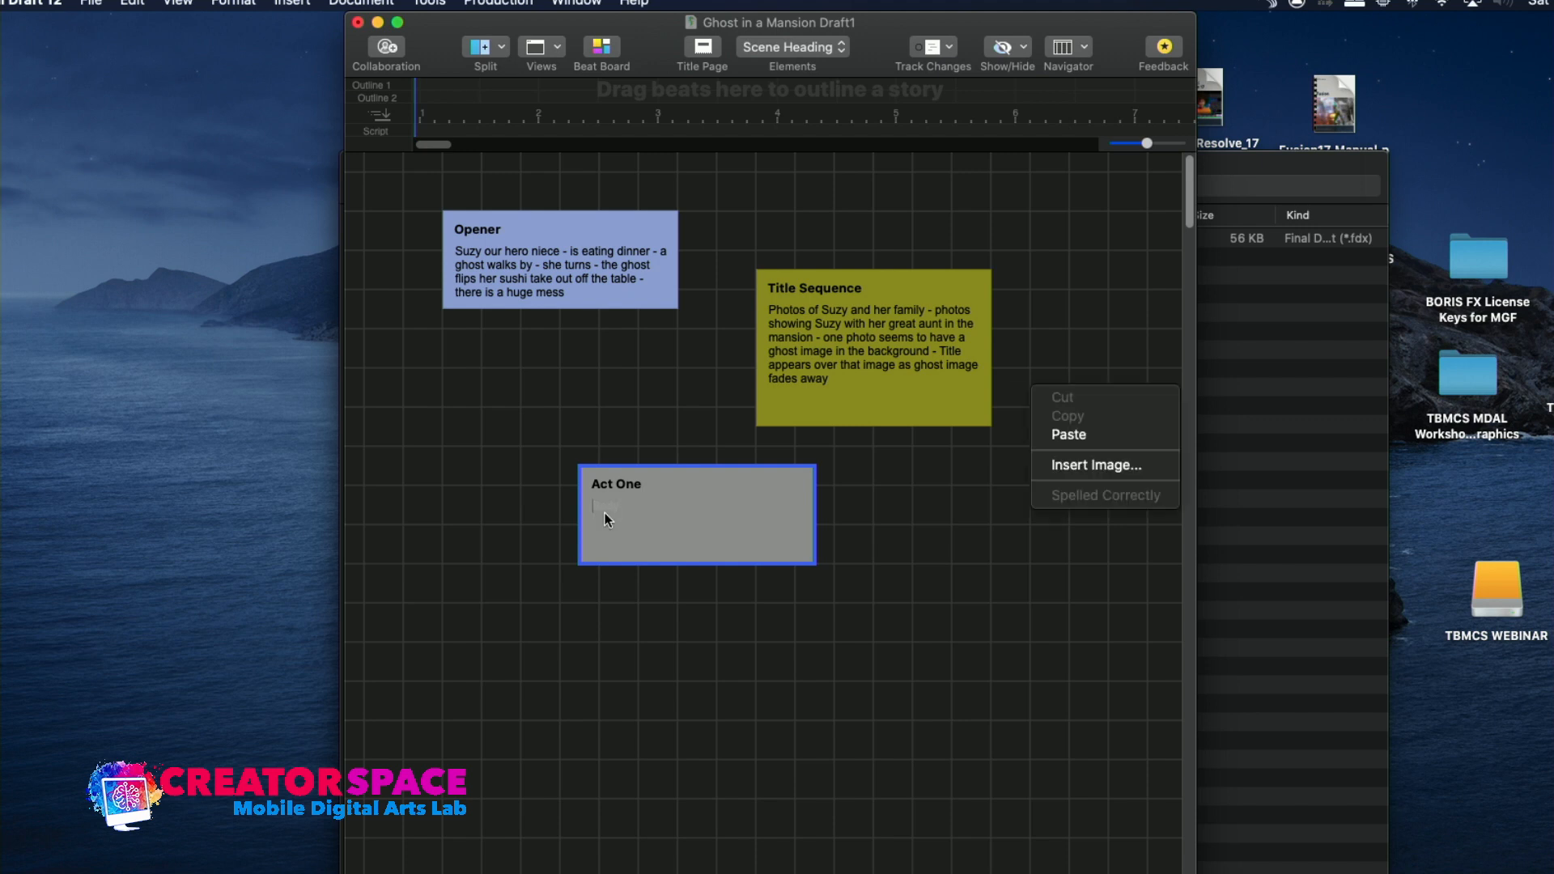
click(606, 507)
click(660, 484)
right_click(660, 484)
click(638, 514)
click(634, 582)
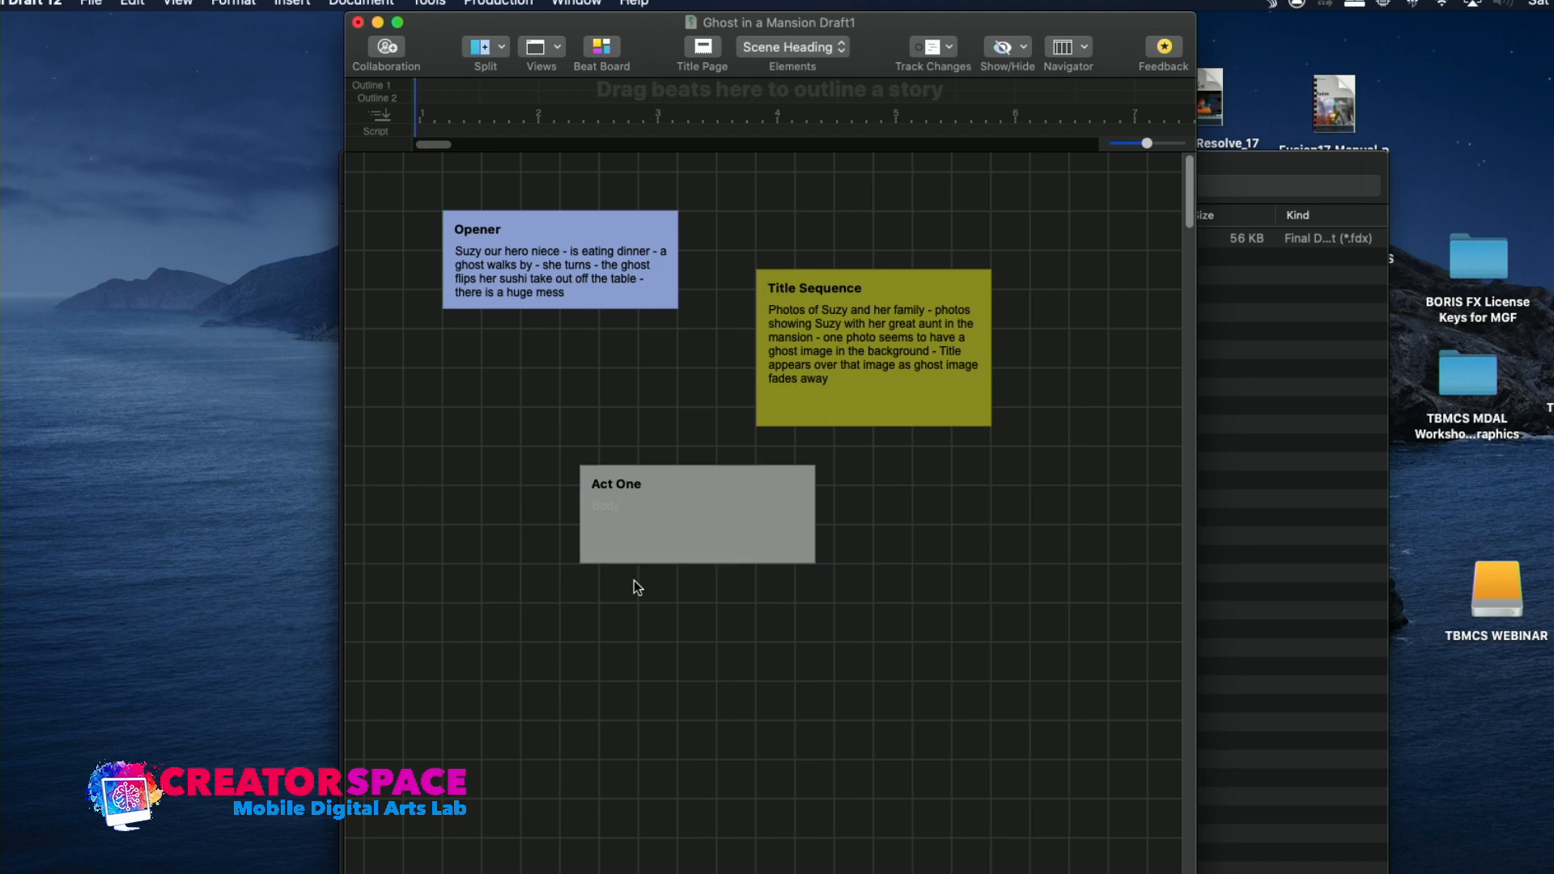
right_click(638, 559)
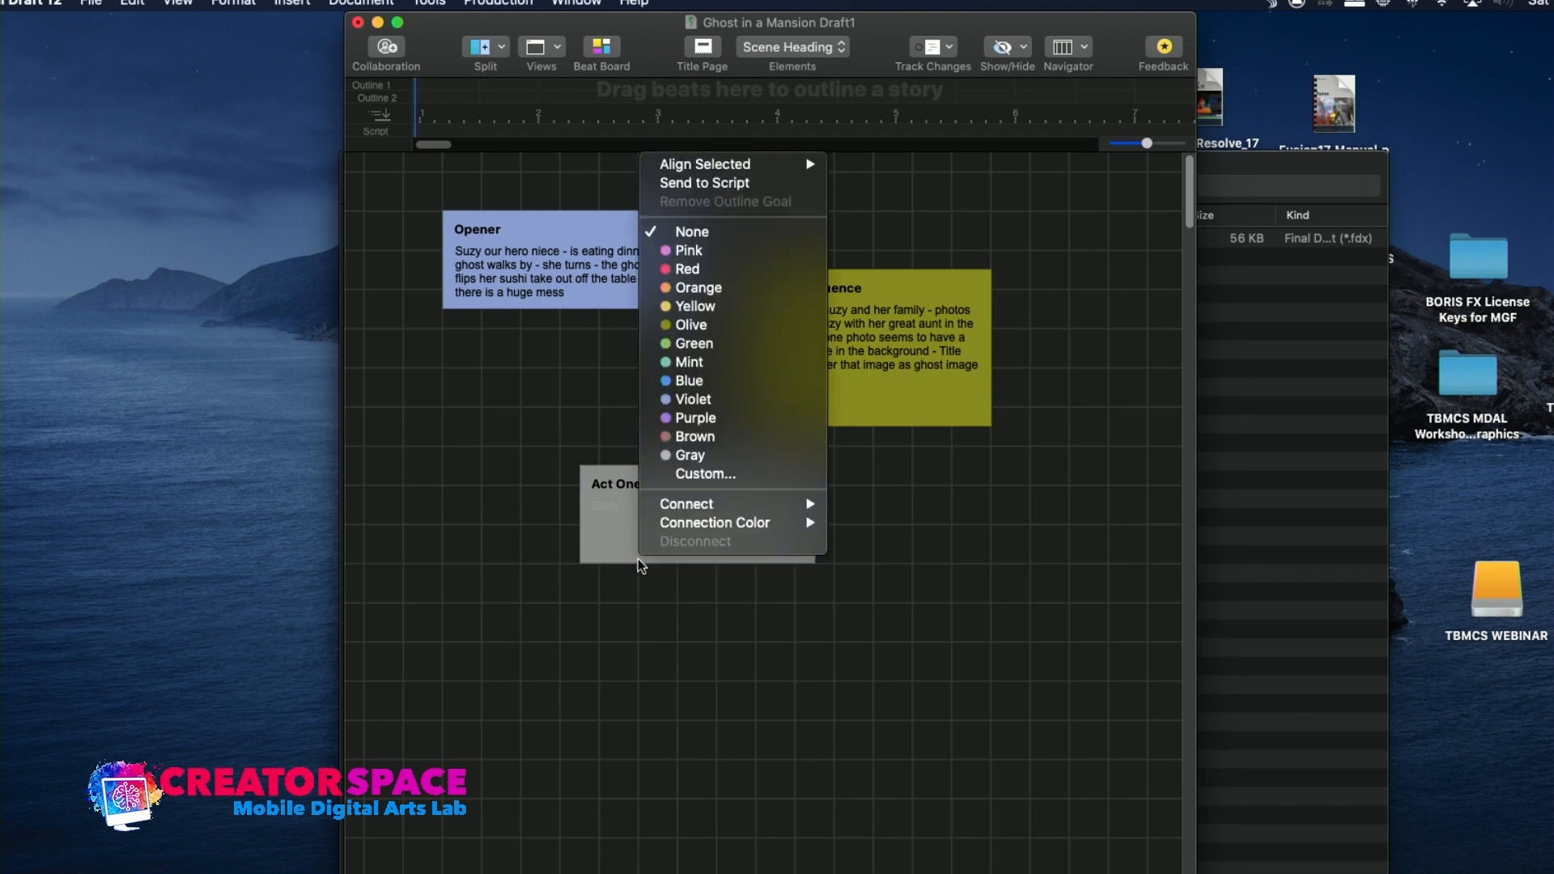
click(688, 380)
right_click(672, 524)
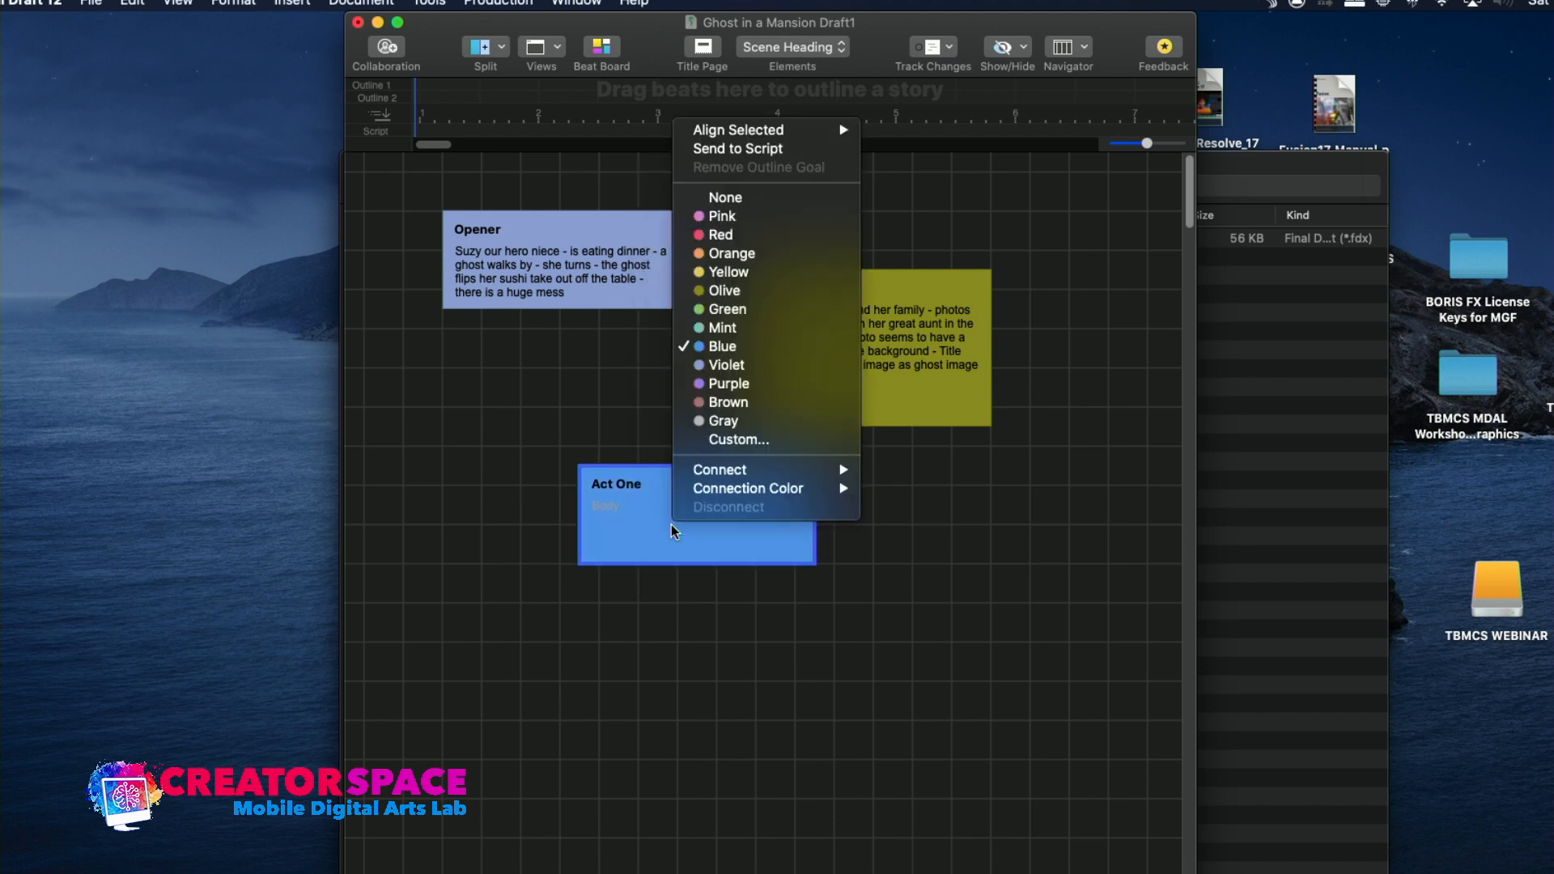
click(702, 365)
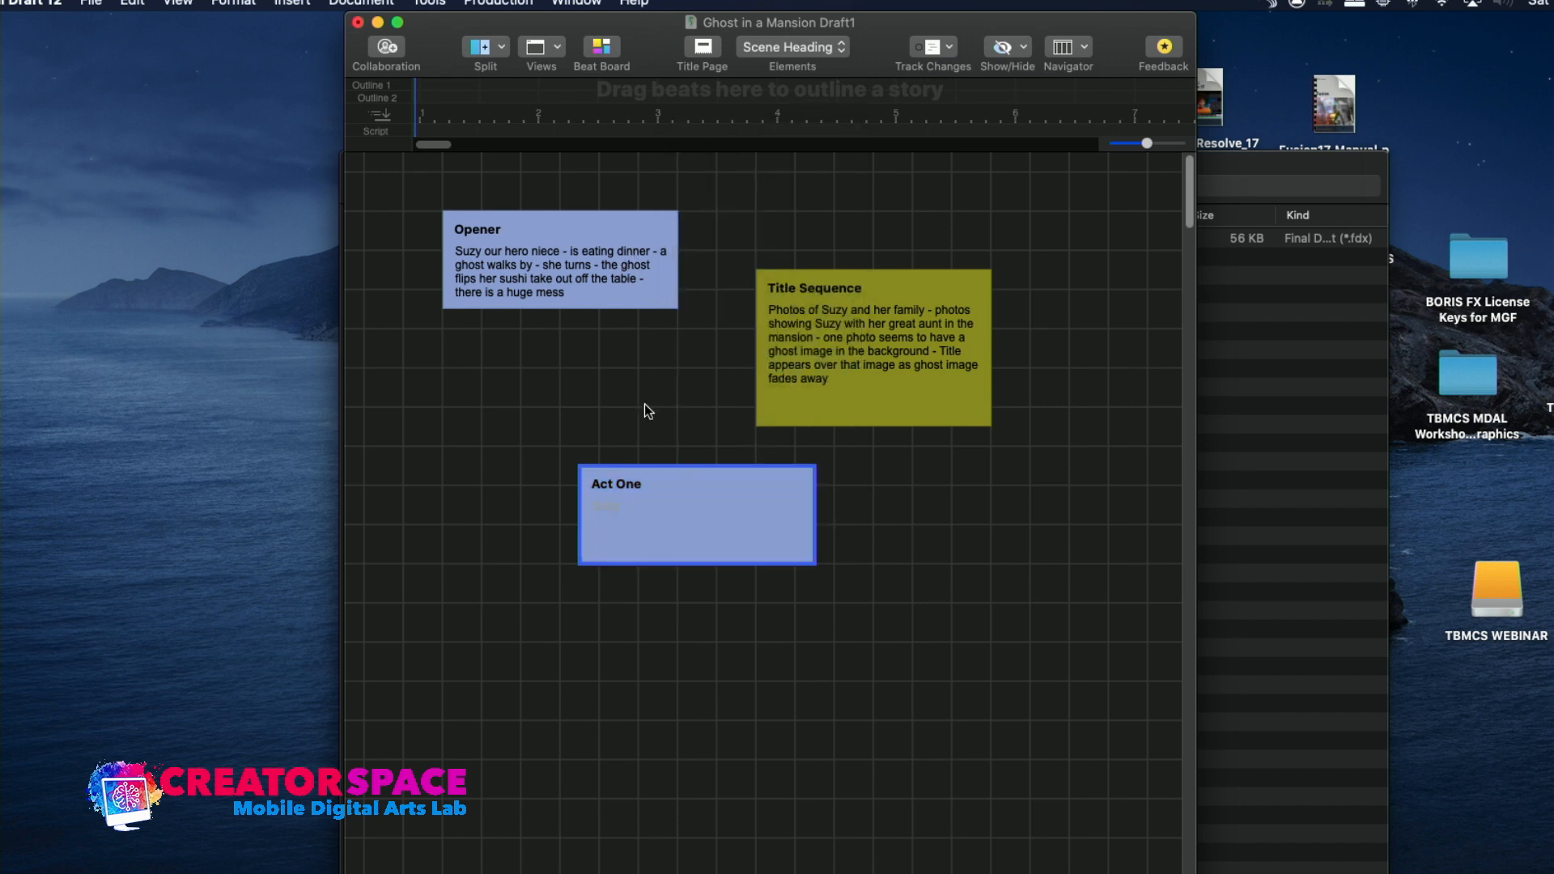
Begin the Act One beat's description with "Suzy drives to mansion of her Great Aunt"
click(605, 508)
text(Suzy drives to mansion of her Great Aunt)
Extend the Act One beat's title to "Act One - Beat 1"
click(640, 486)
text(- P)
key(BackSpace)
text(Beat 1)
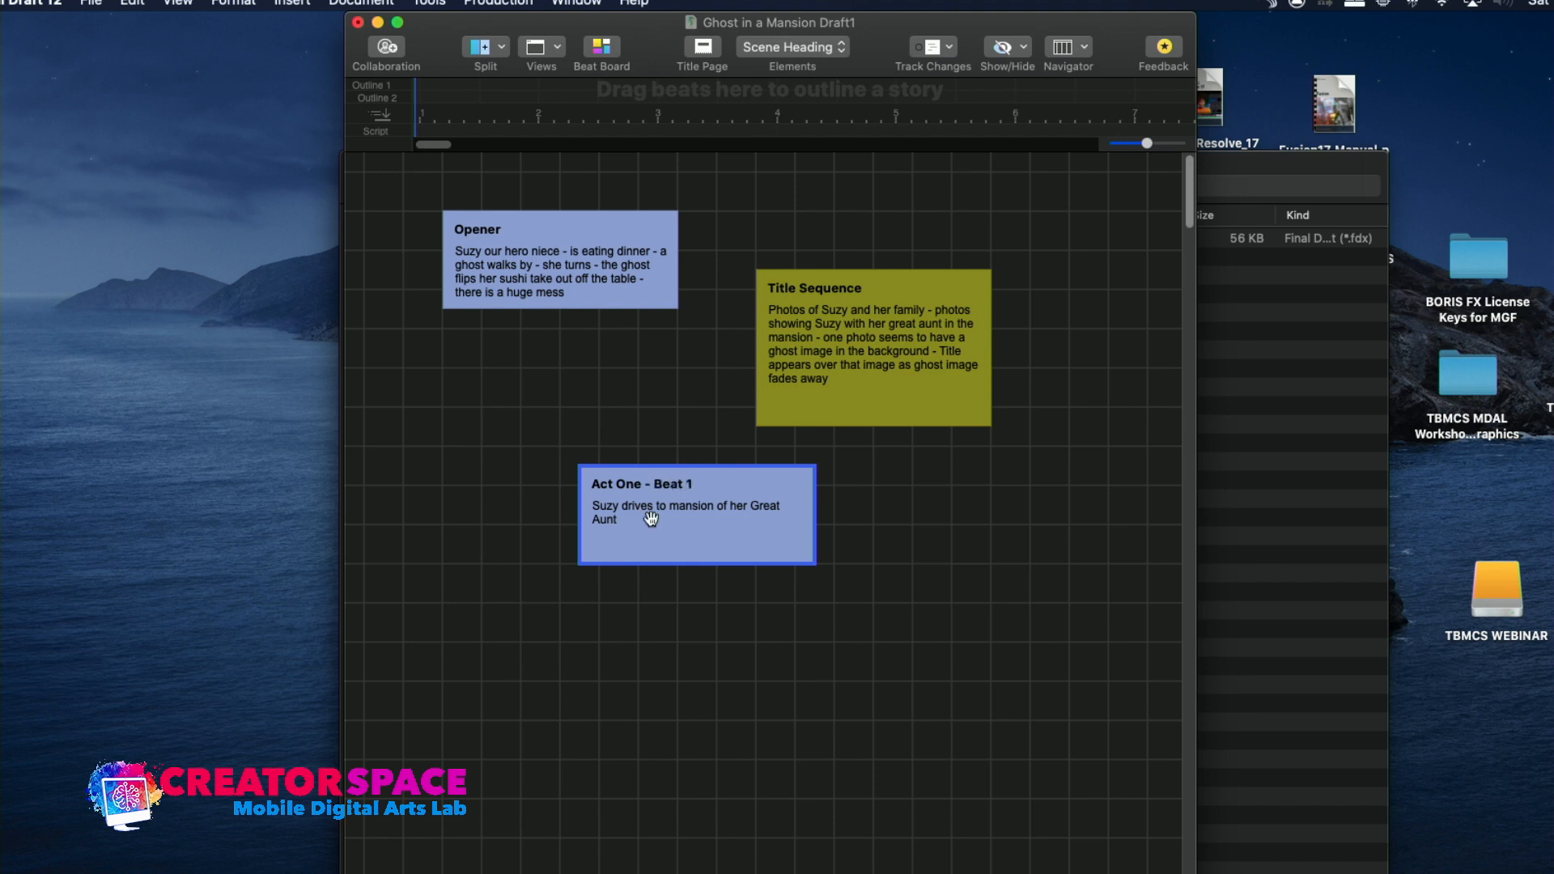
Add "- winding road through forest - mansion is huge and spooky -" to the Act One - Beat 1 description
click(631, 537)
text(- winding road through forest - mansion is huge and spooky -)
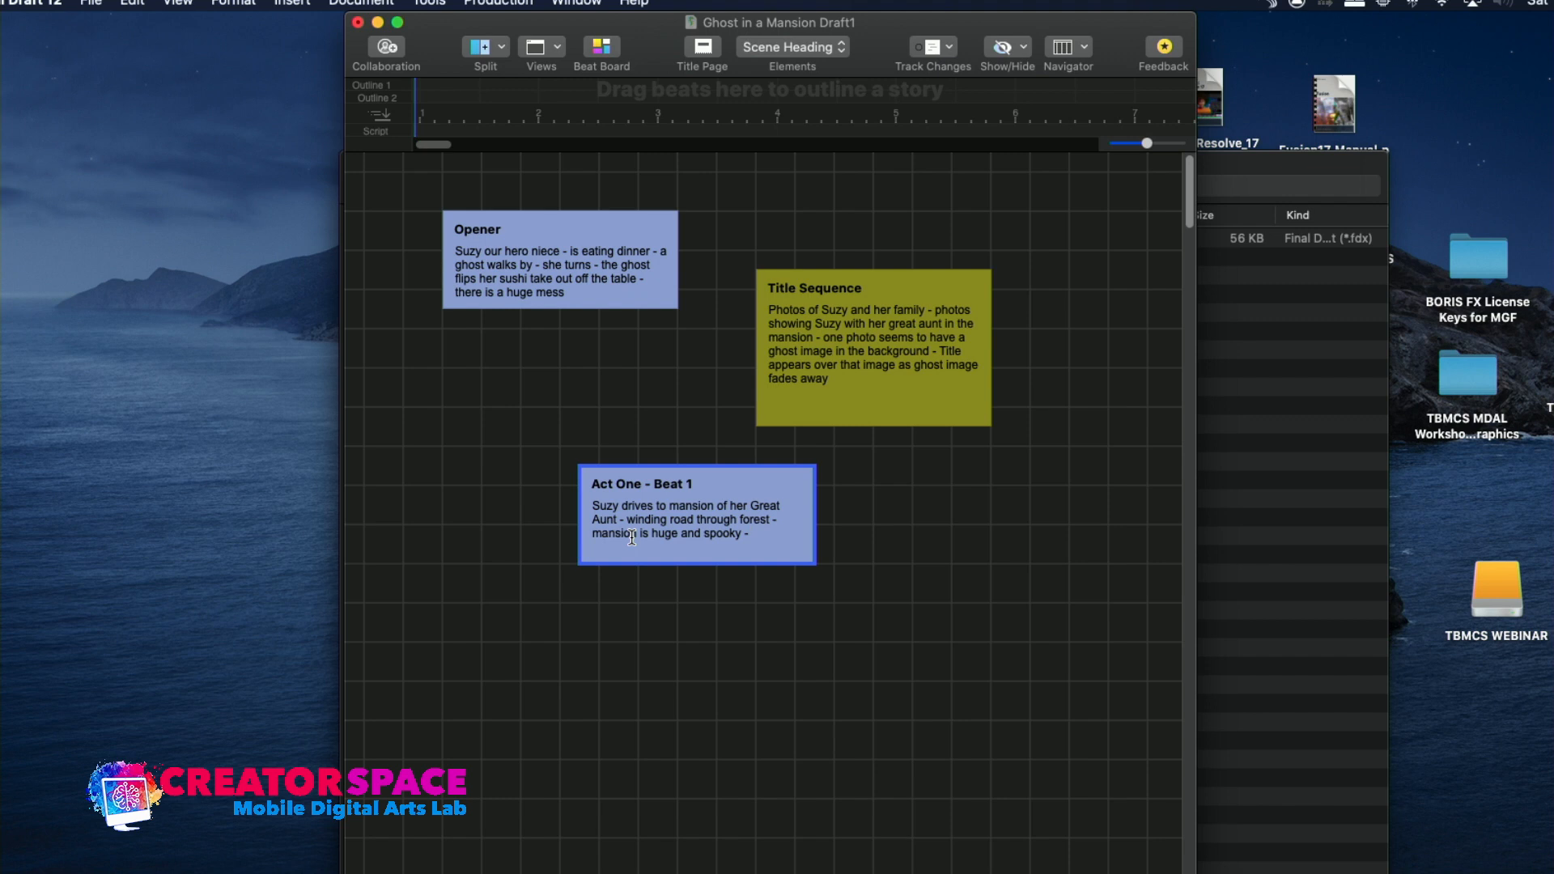
Finish the Act One - Beat 1 description with "Suzy enters as cold wind hits her face" and extend the beat downward to fit the text
text(Suzy)
text( en)
text(ters as co)
text(ld wind)
text( hits her face)
key(Return)
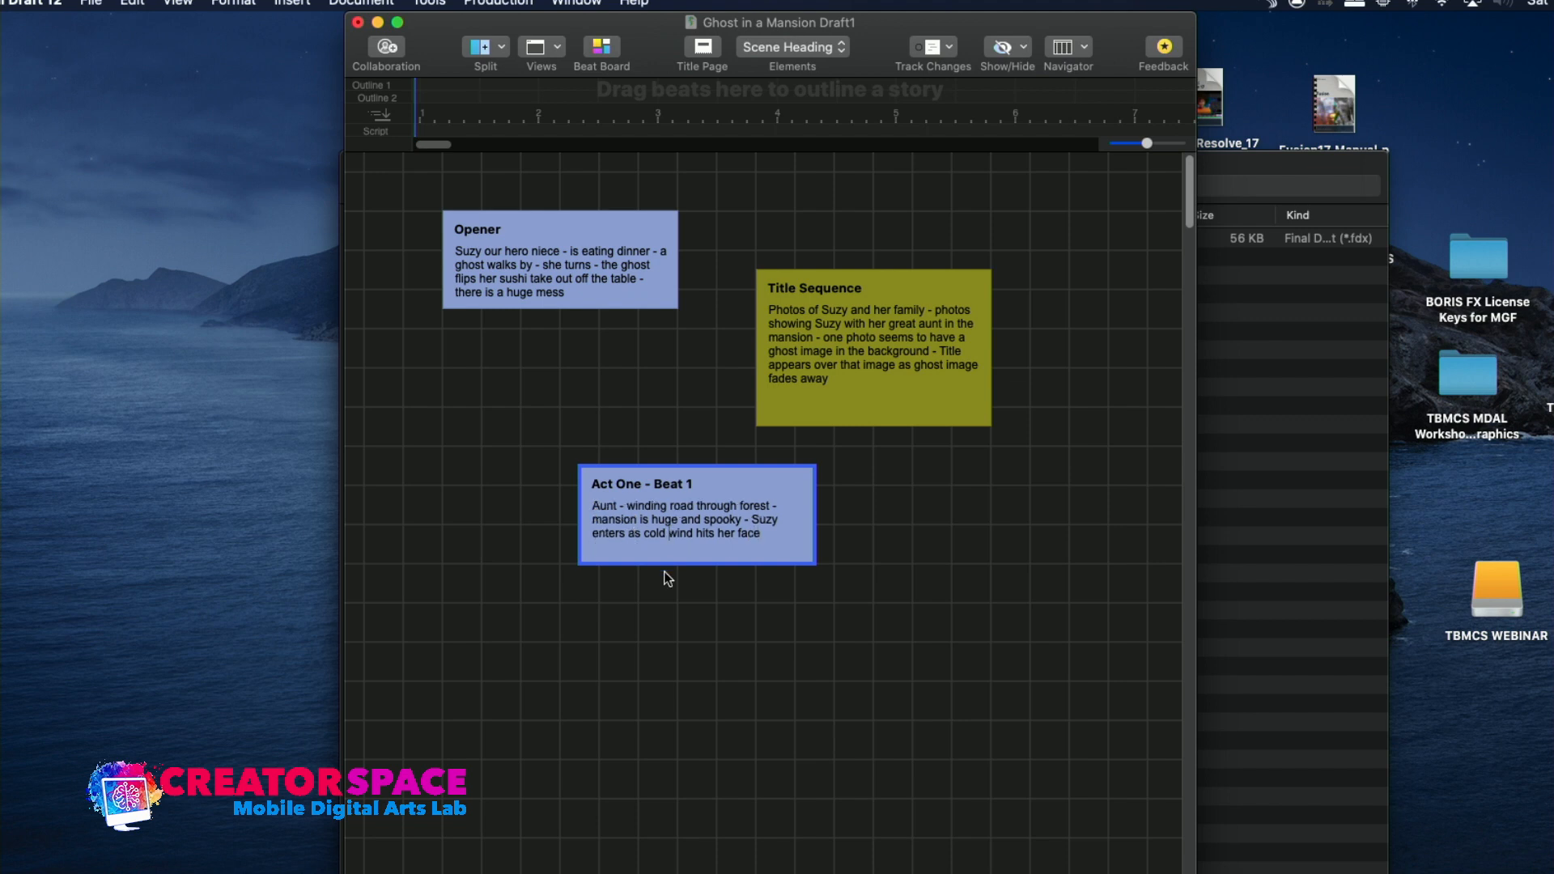
drag(666, 562, 668, 630)
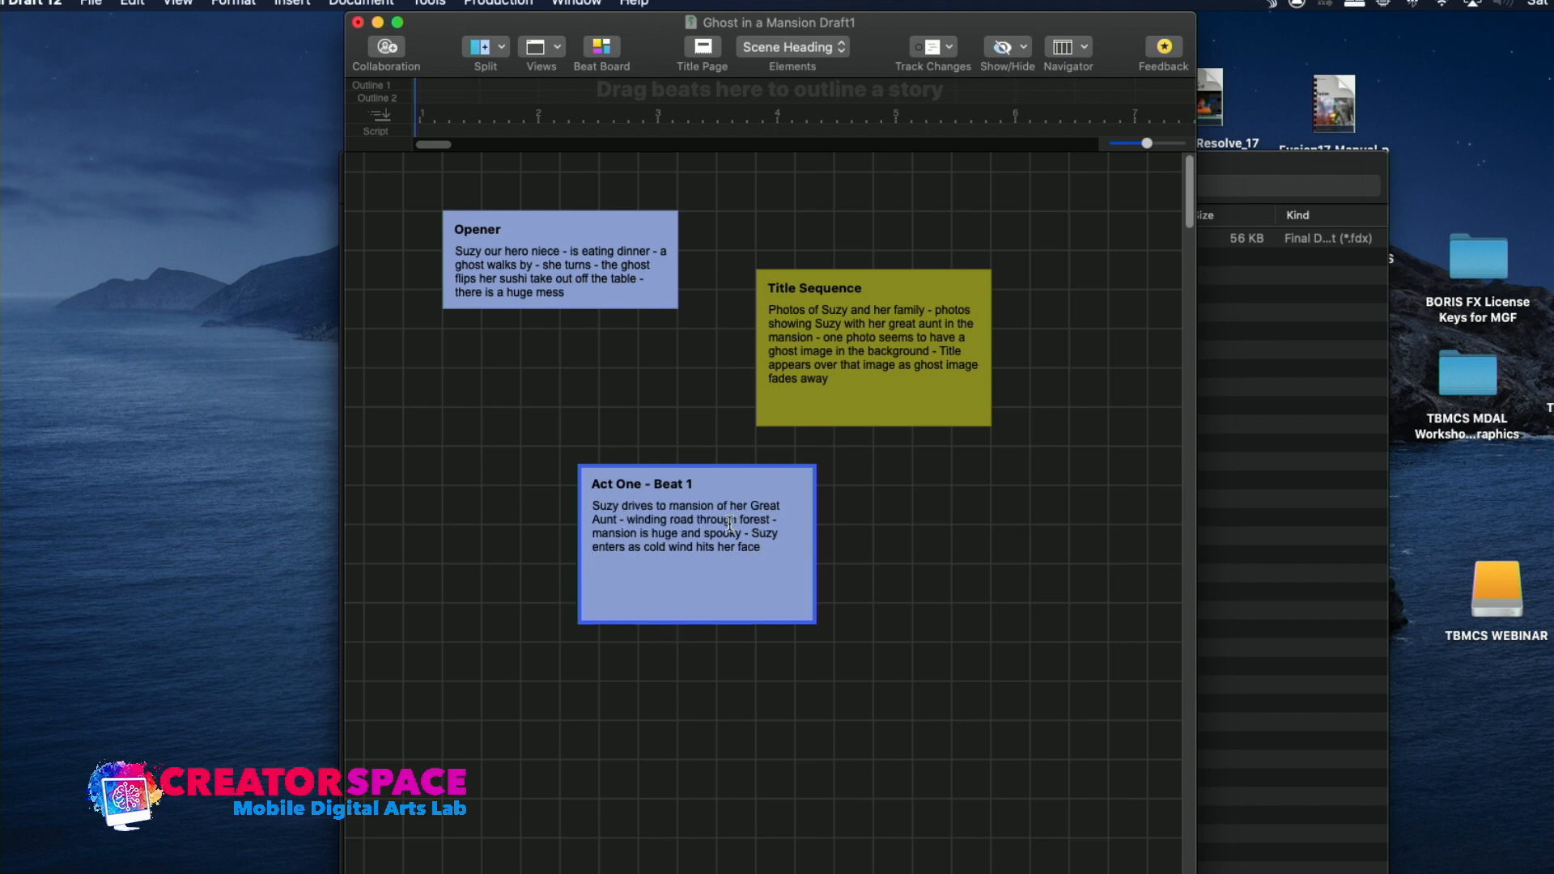
Create a beat titled "Act One - Beat 2" to the right of Act One - Beat 1
click(858, 545)
double_click(888, 548)
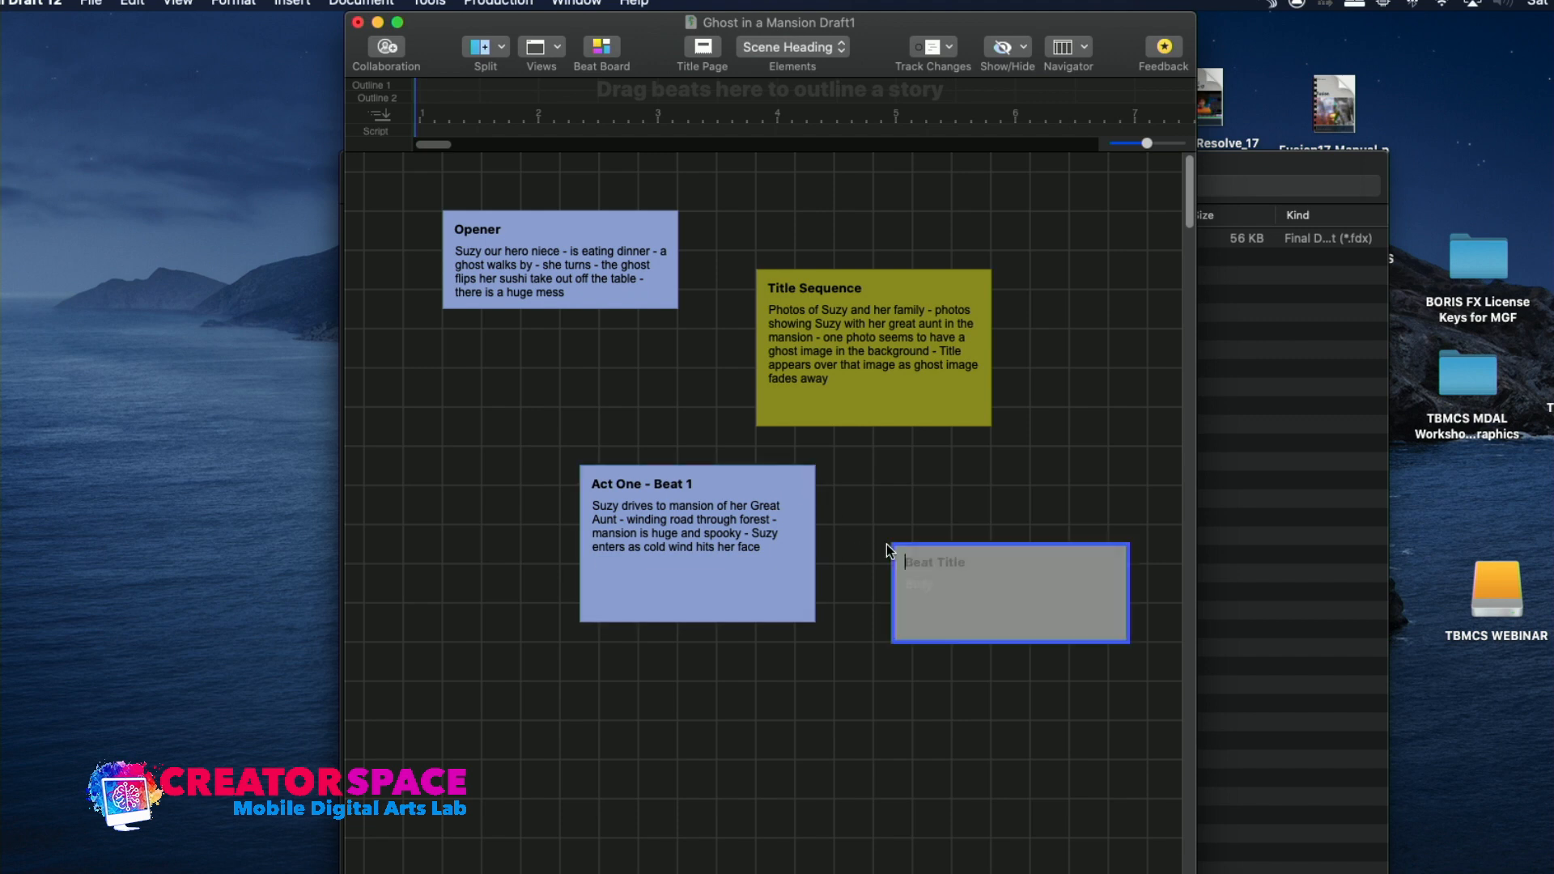
text(Act )
text(One - Beat 2)
Describe Act One - Beat 2 as "Suzy looks over furniture and paintings and starts to make a list for auction"
text(Suz)
text(y looks over )
text(fur)
key(BackSpace)
key(BackSpace)
key(BackSpace)
text(furniture and paintings )
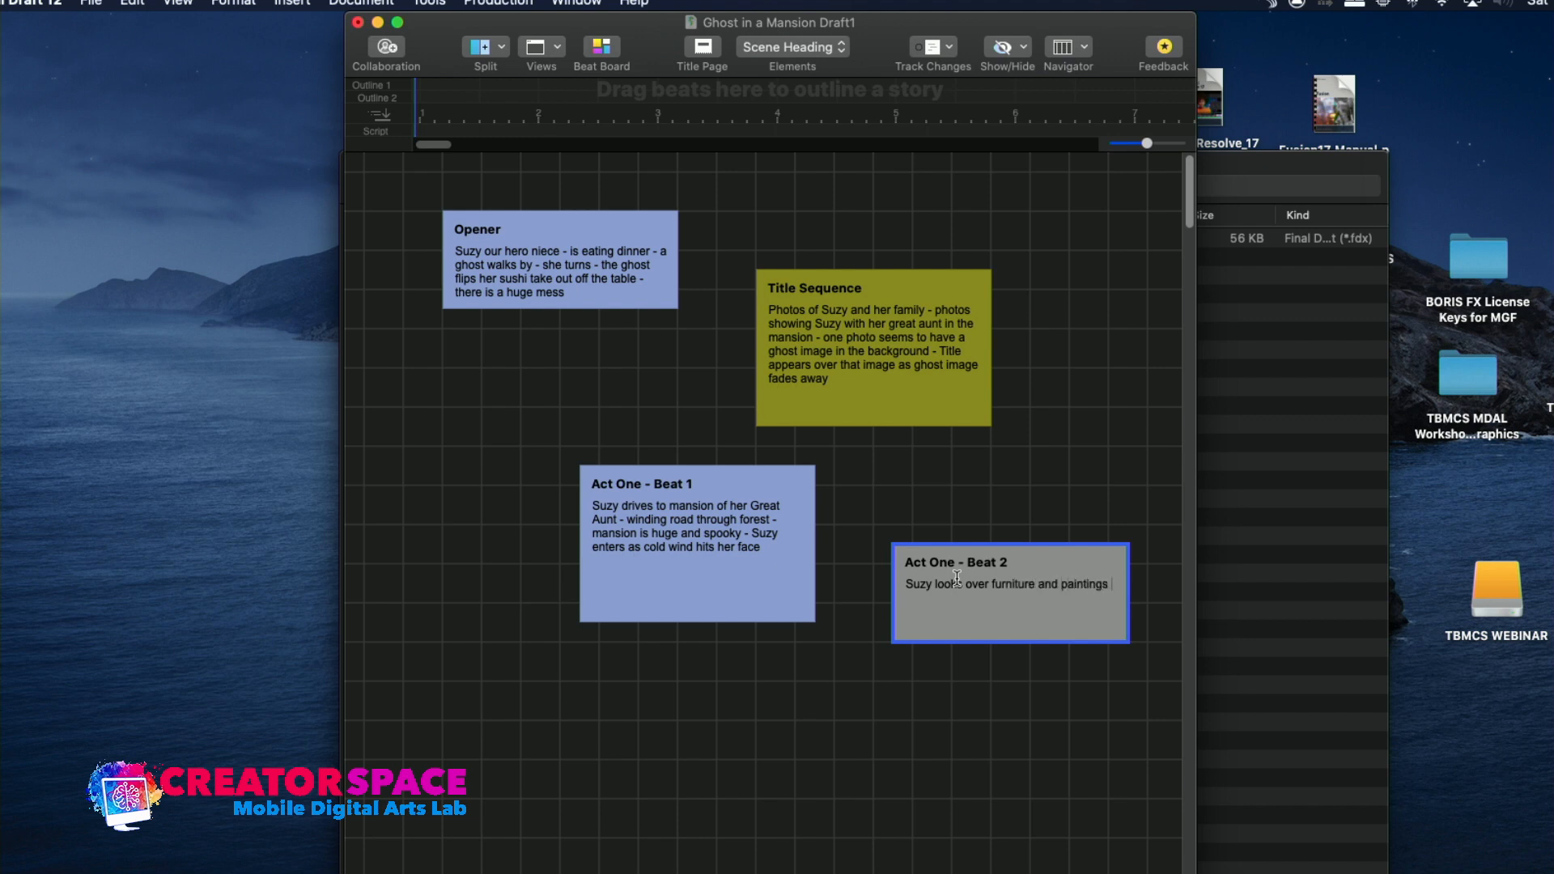
text(and starts to make a list for auction)
click(849, 679)
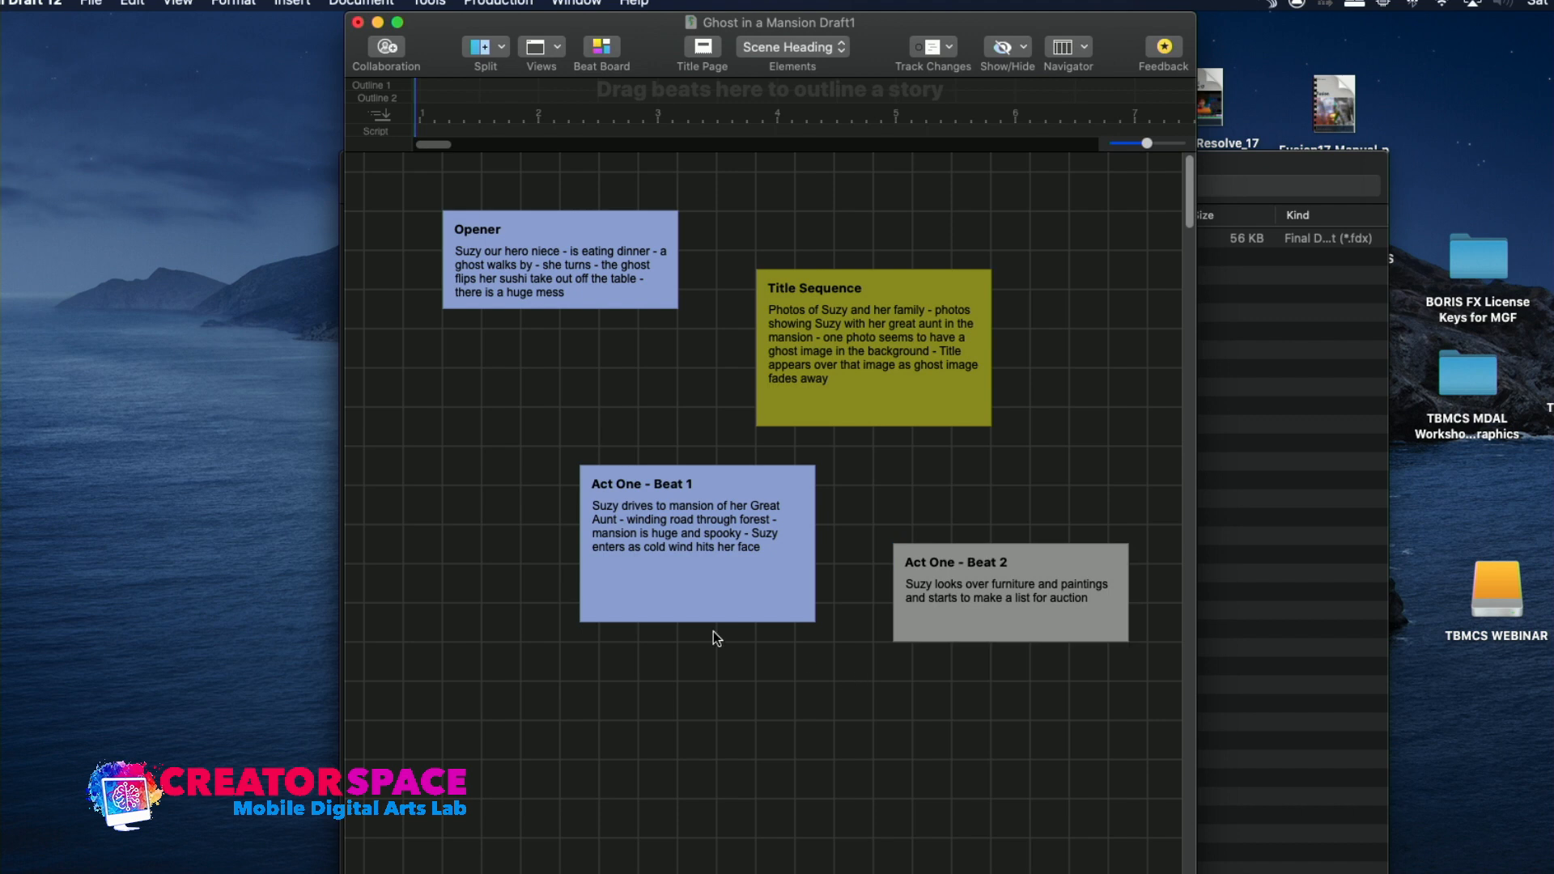
Create a beat titled "Act One - Beat 3" below Act One - Beat 1
drag(537, 684, 620, 760)
double_click(596, 691)
text(Act )
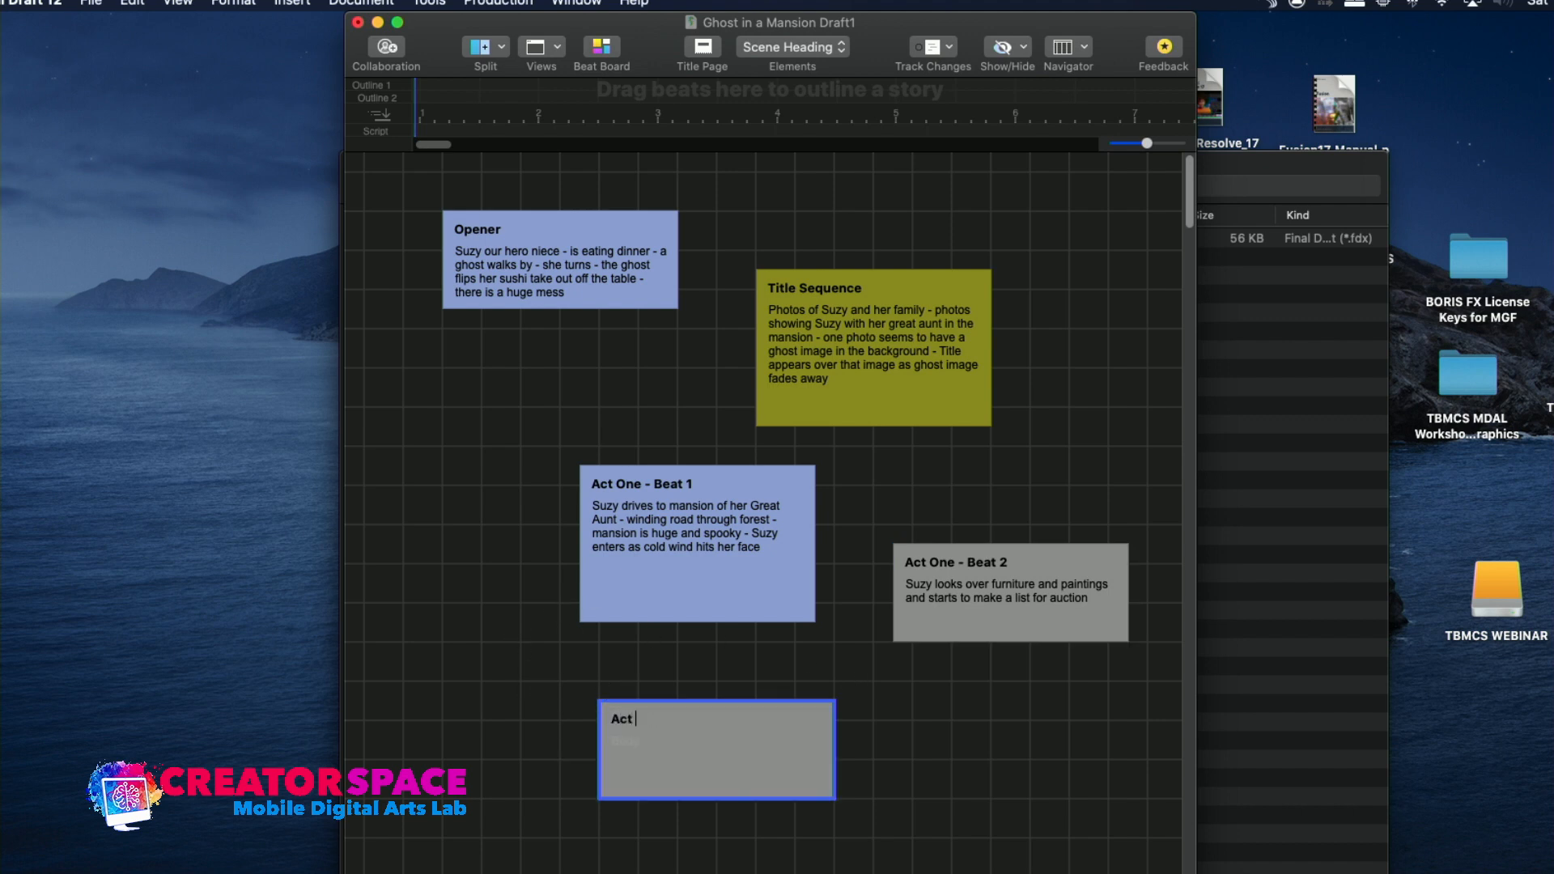
text(One - Beat 3)
Begin the Act One - Beat 3 description with "Auctioneer arrives to meet with Suzy - he makes her sign an exclusive contract"
click(653, 743)
text(Auctioneer arrives to meet with Suzy)
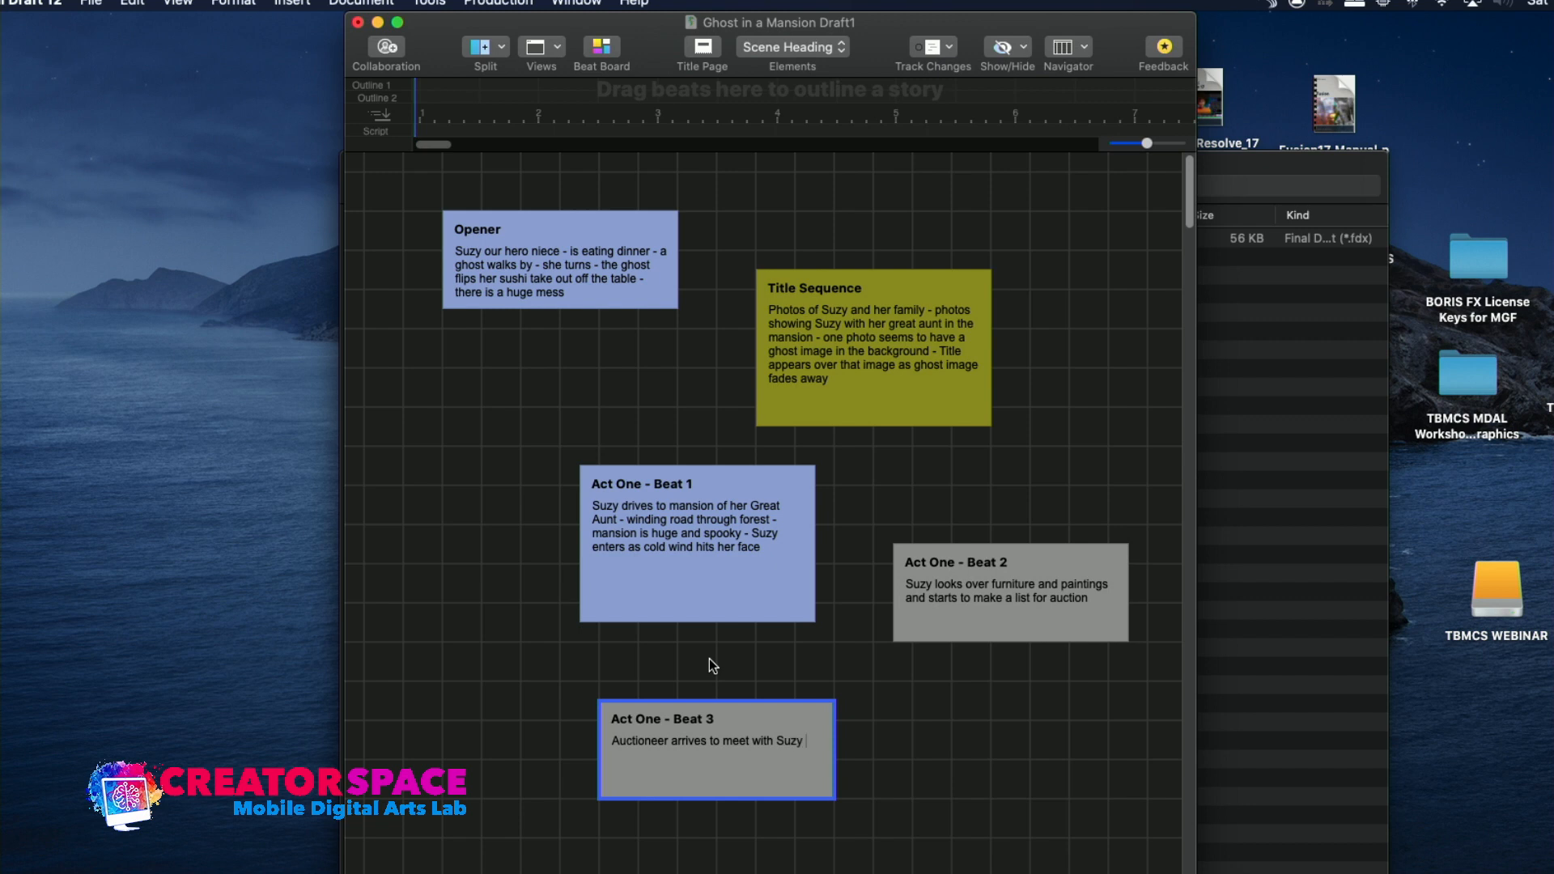
text(kes her sign an exclusive)
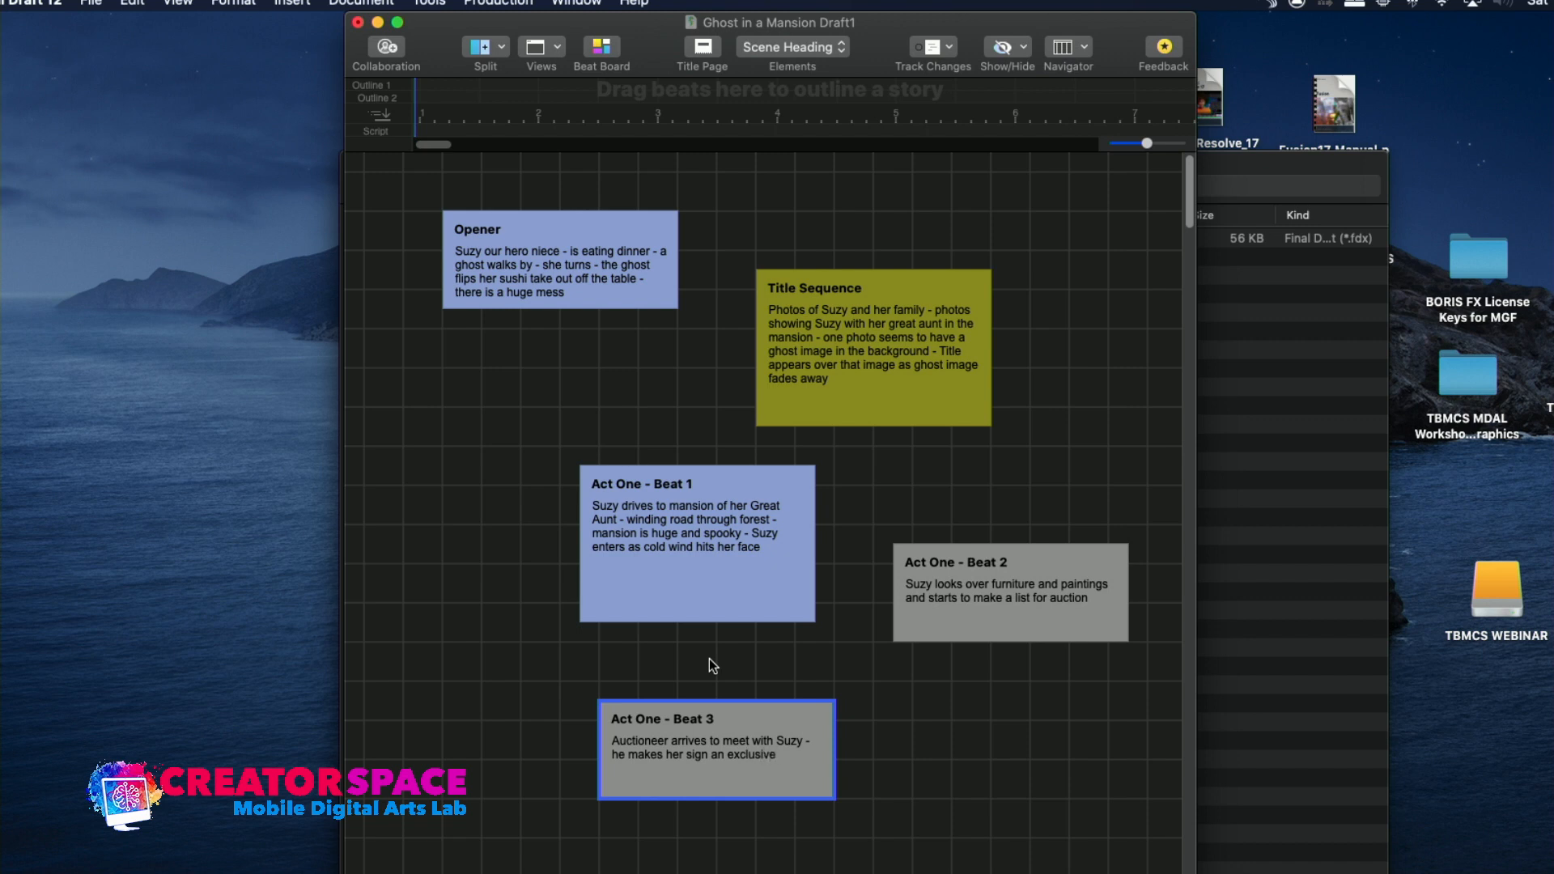
text( contract)
text( and)
text( he goes over)
text( the Charit)
text(y)
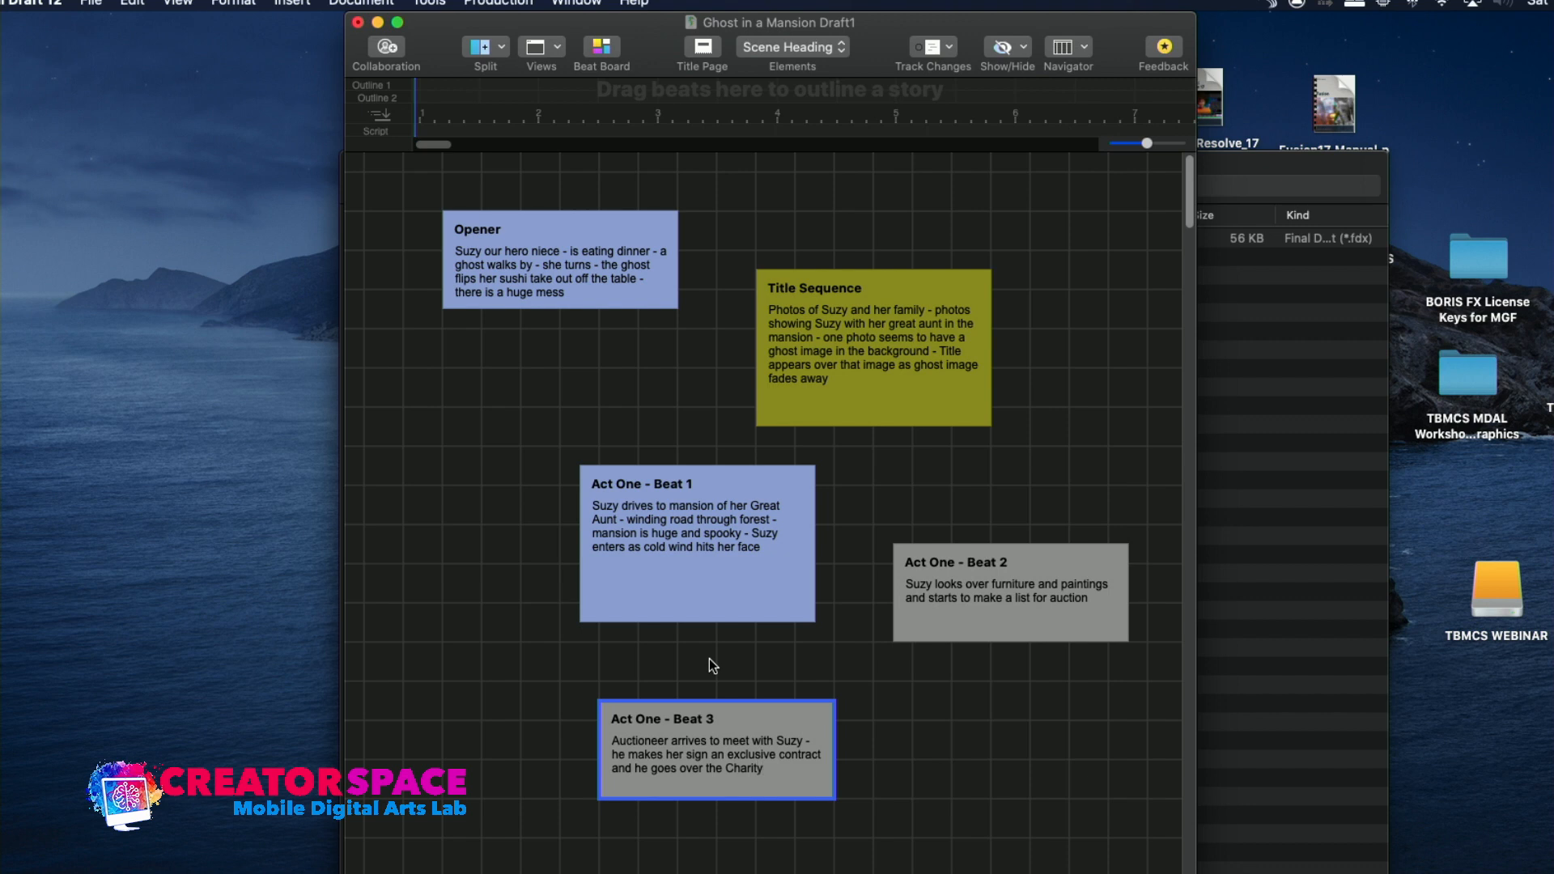
text( that all procee)
text(ds will g)
text(o to )
text(- she sig)
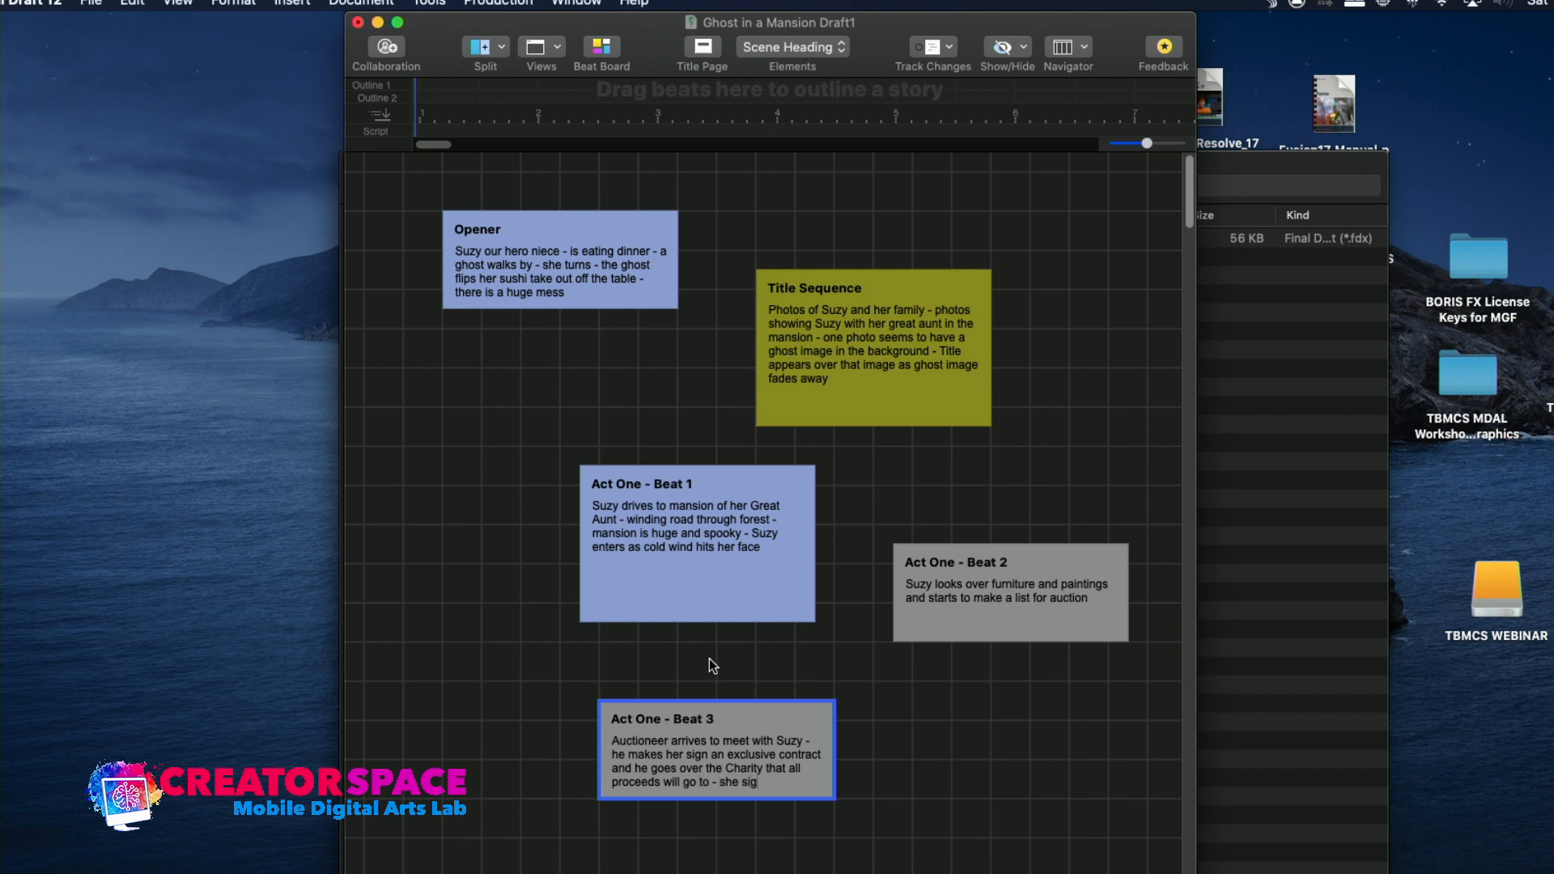
text(ns another contract to allow that)
Finish the Act One - Beat 3 description with "- she signs another contract to allow that"
key(Return)
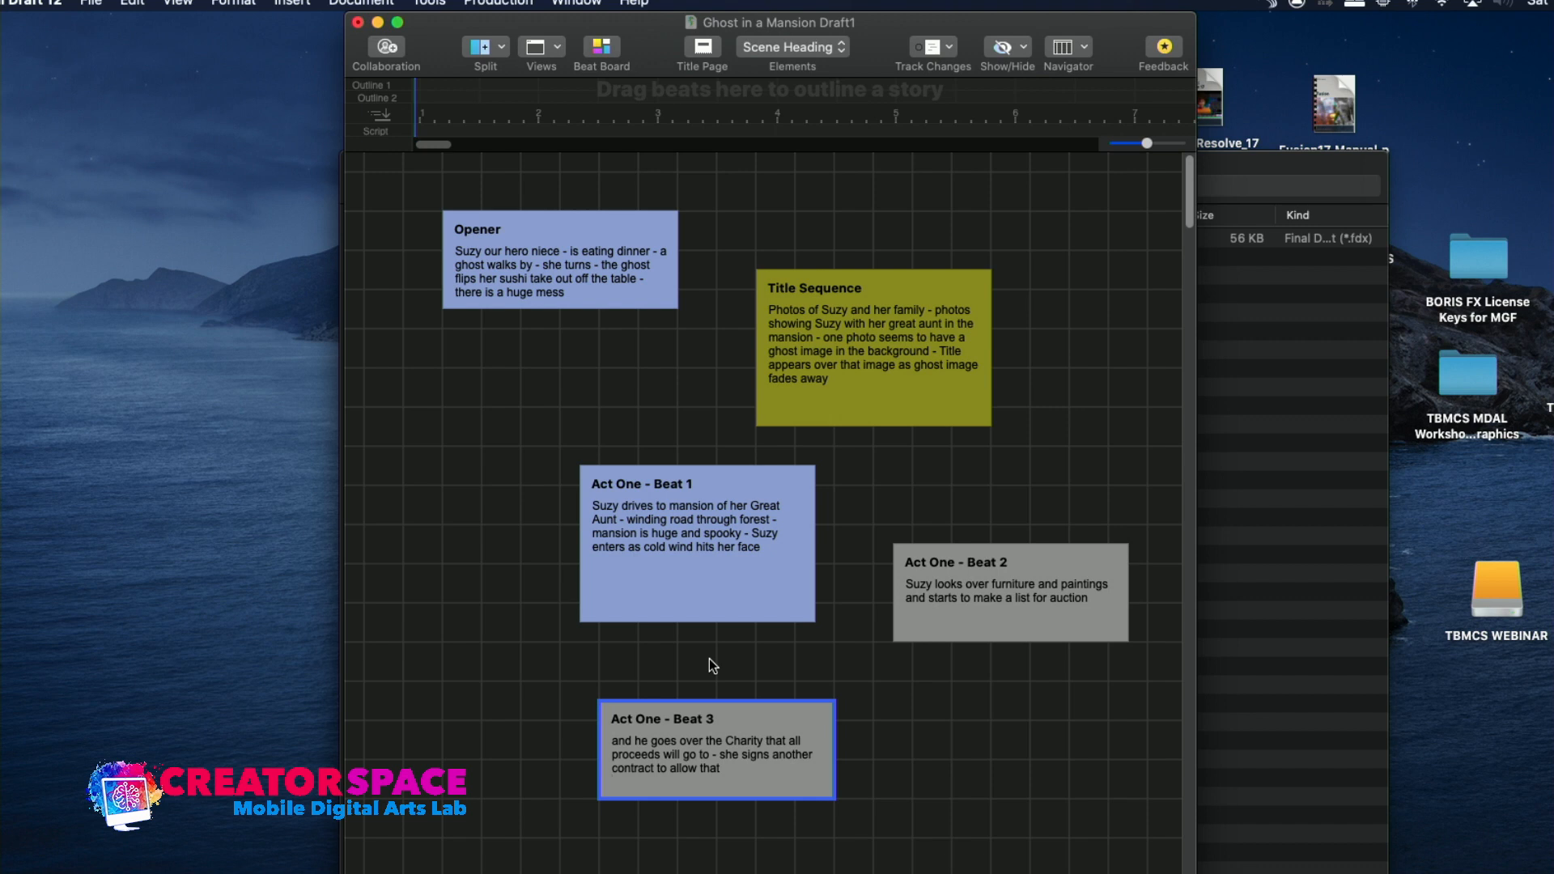
Move Act One - Beat 3 closer beneath Beat 1 and make it tall enough for its full description, keeping a gap between them
drag(725, 703, 695, 669)
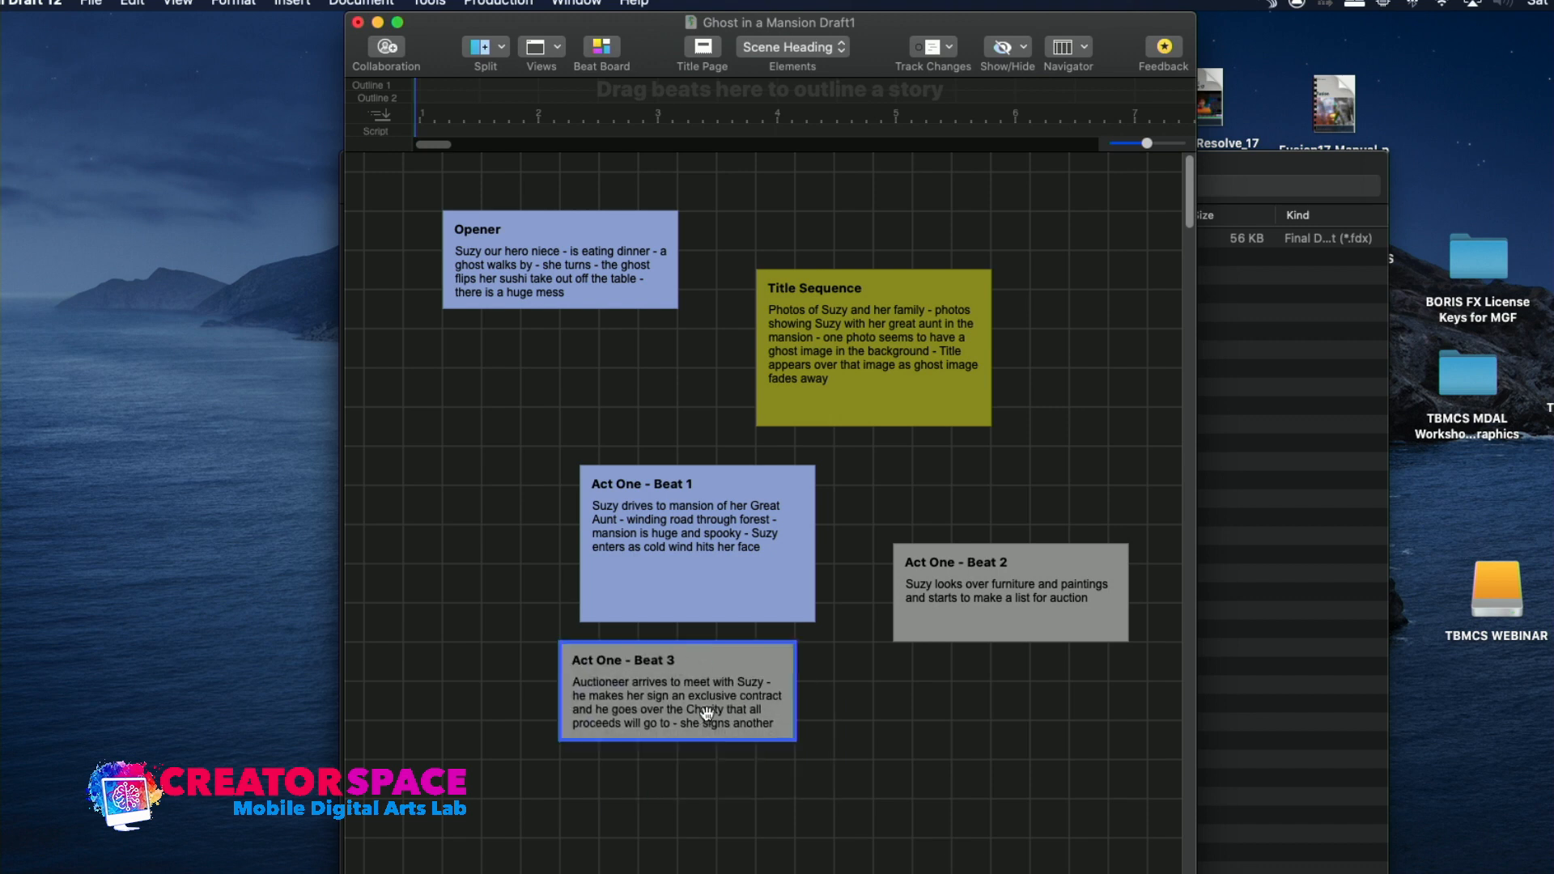
drag(698, 739, 697, 816)
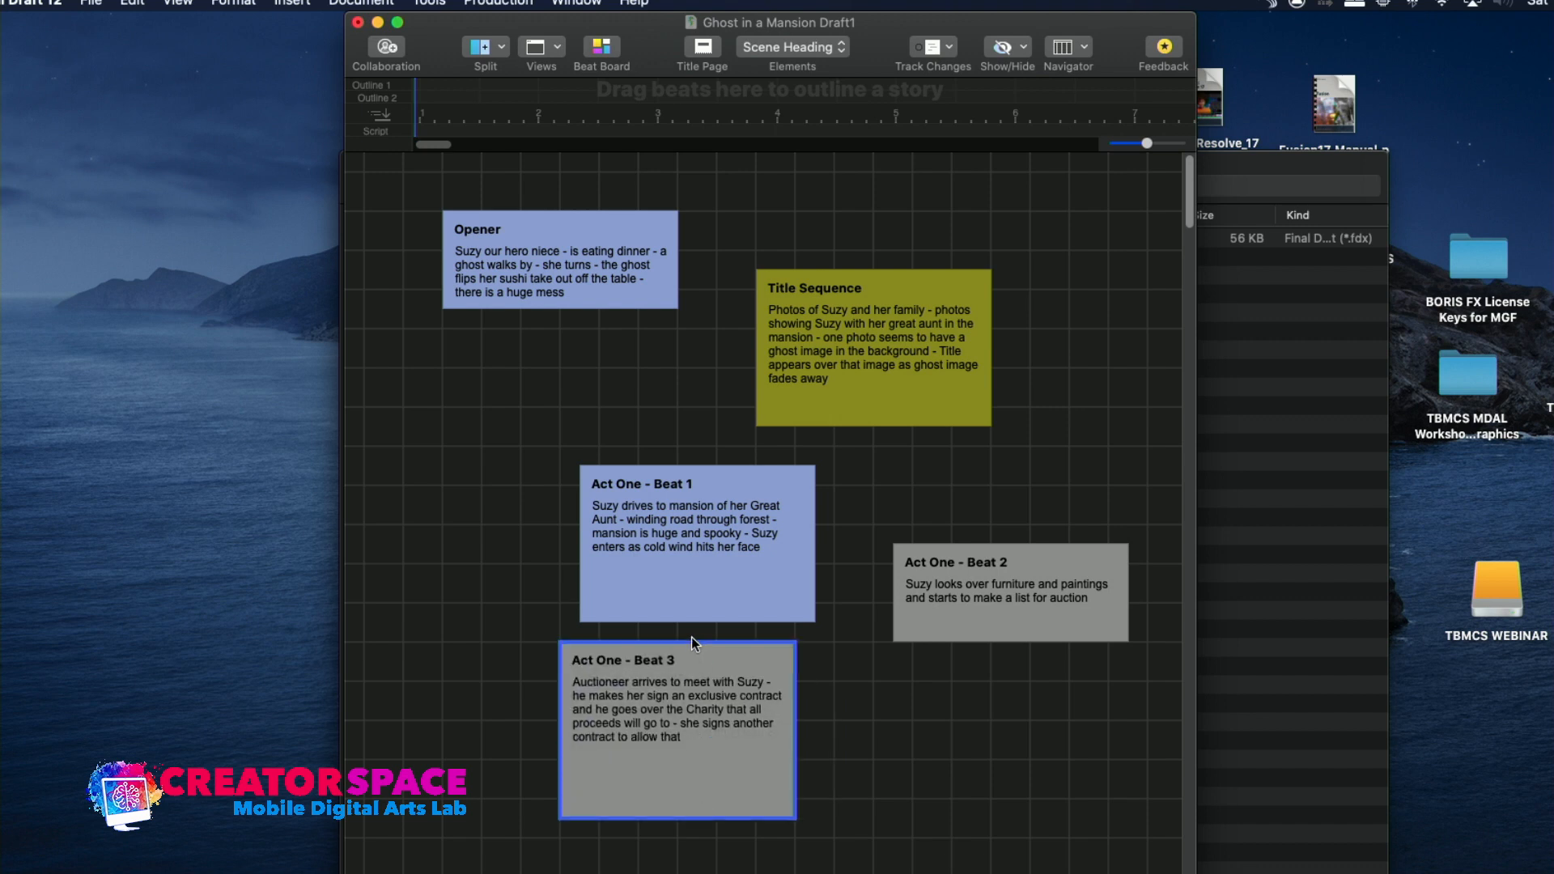
drag(692, 642, 712, 660)
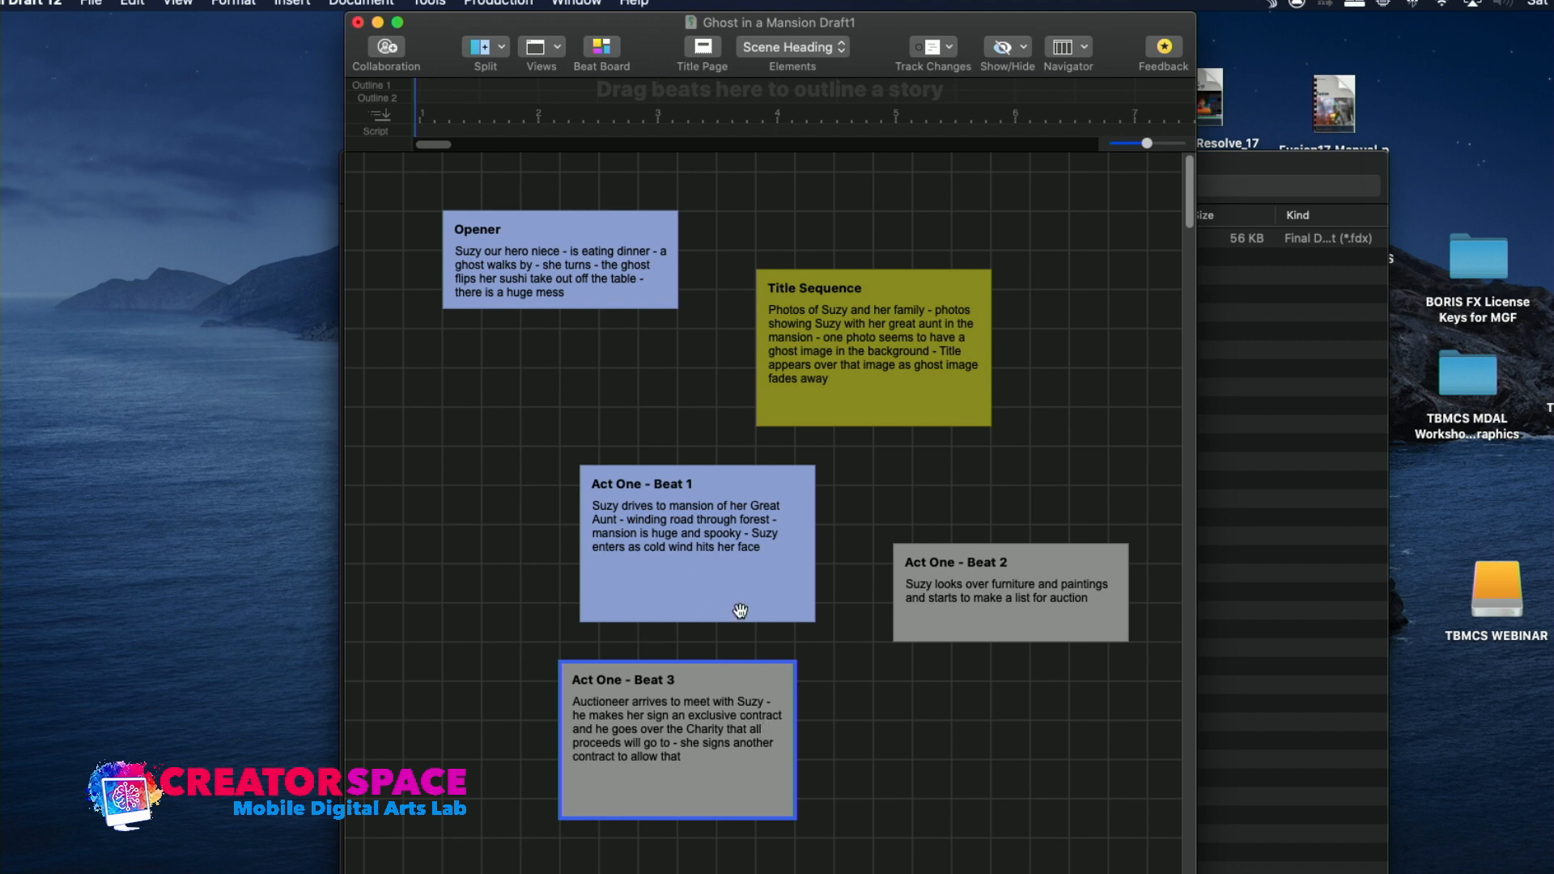
Color the Act One - Beat 2 and Act One - Beat 3 beats violet
right_click(947, 613)
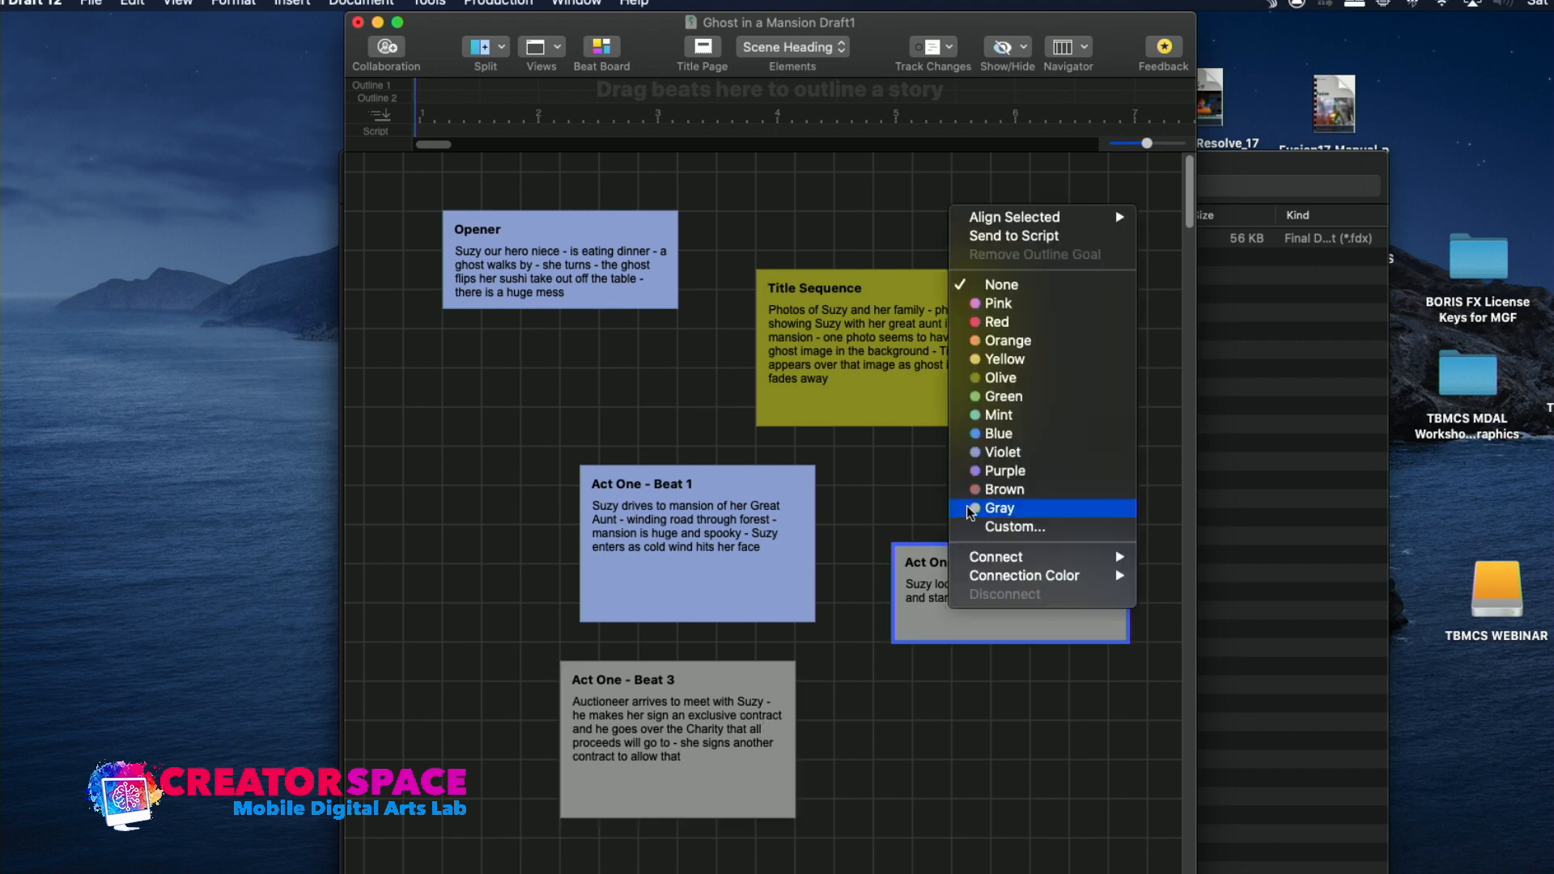
click(977, 453)
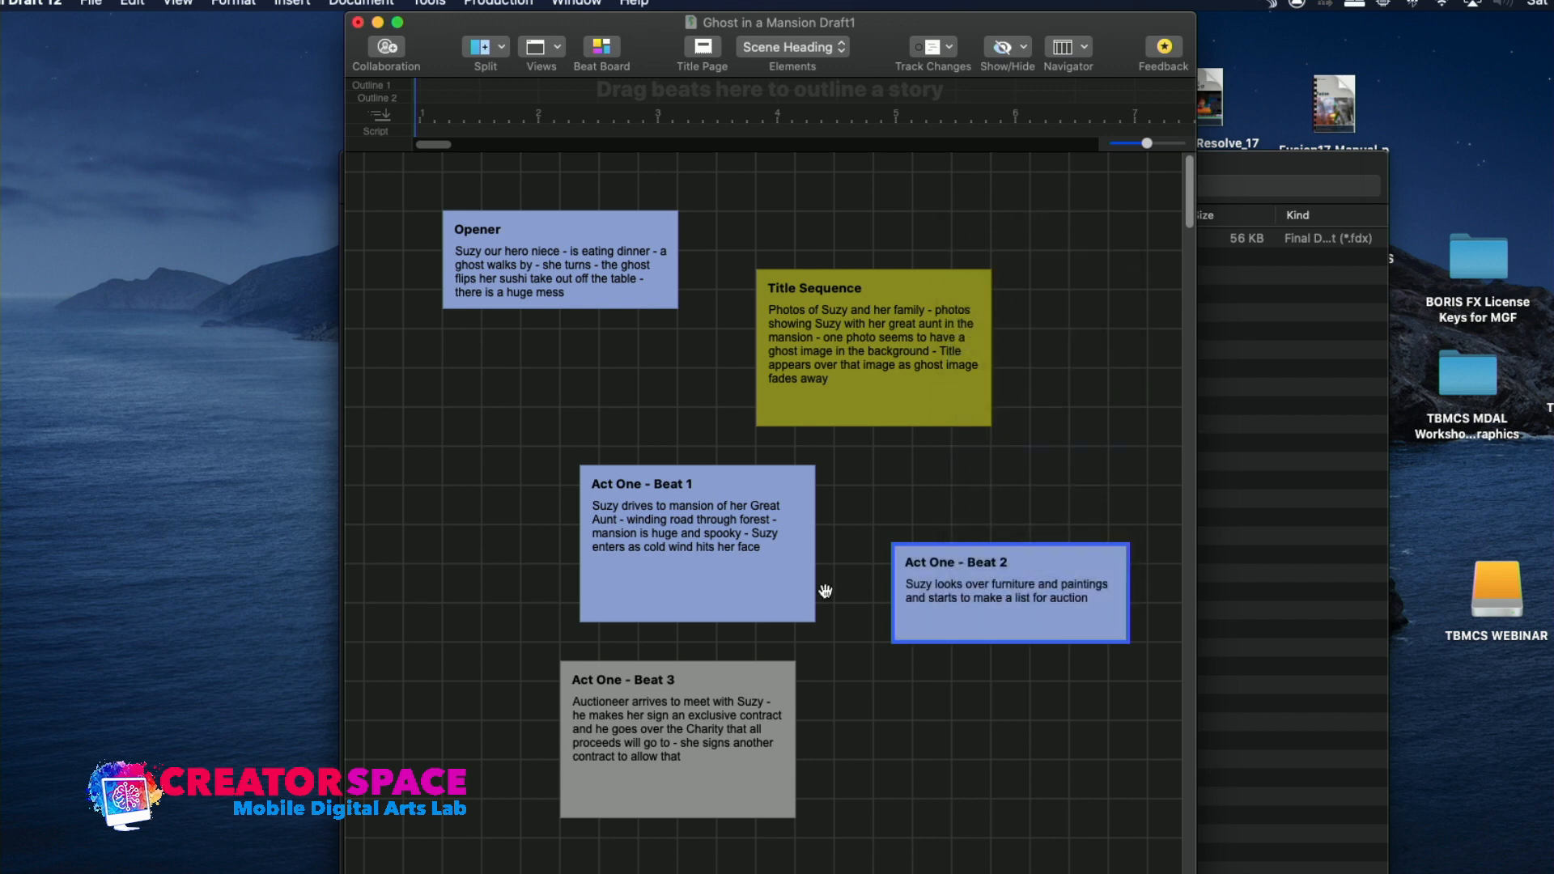
right_click(711, 777)
click(770, 615)
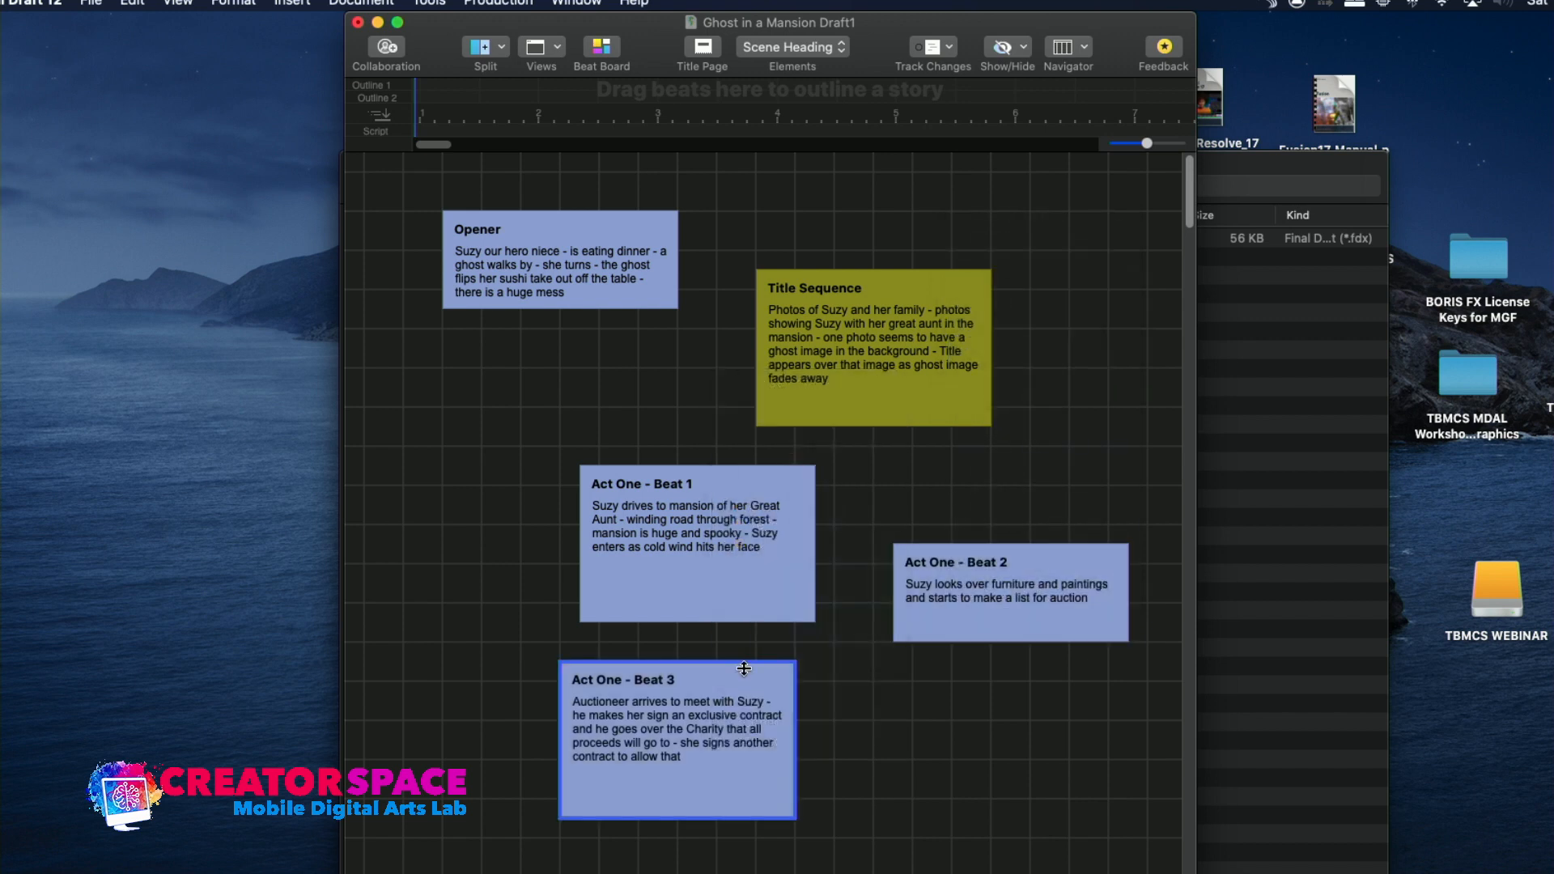
click(805, 557)
right_click(805, 556)
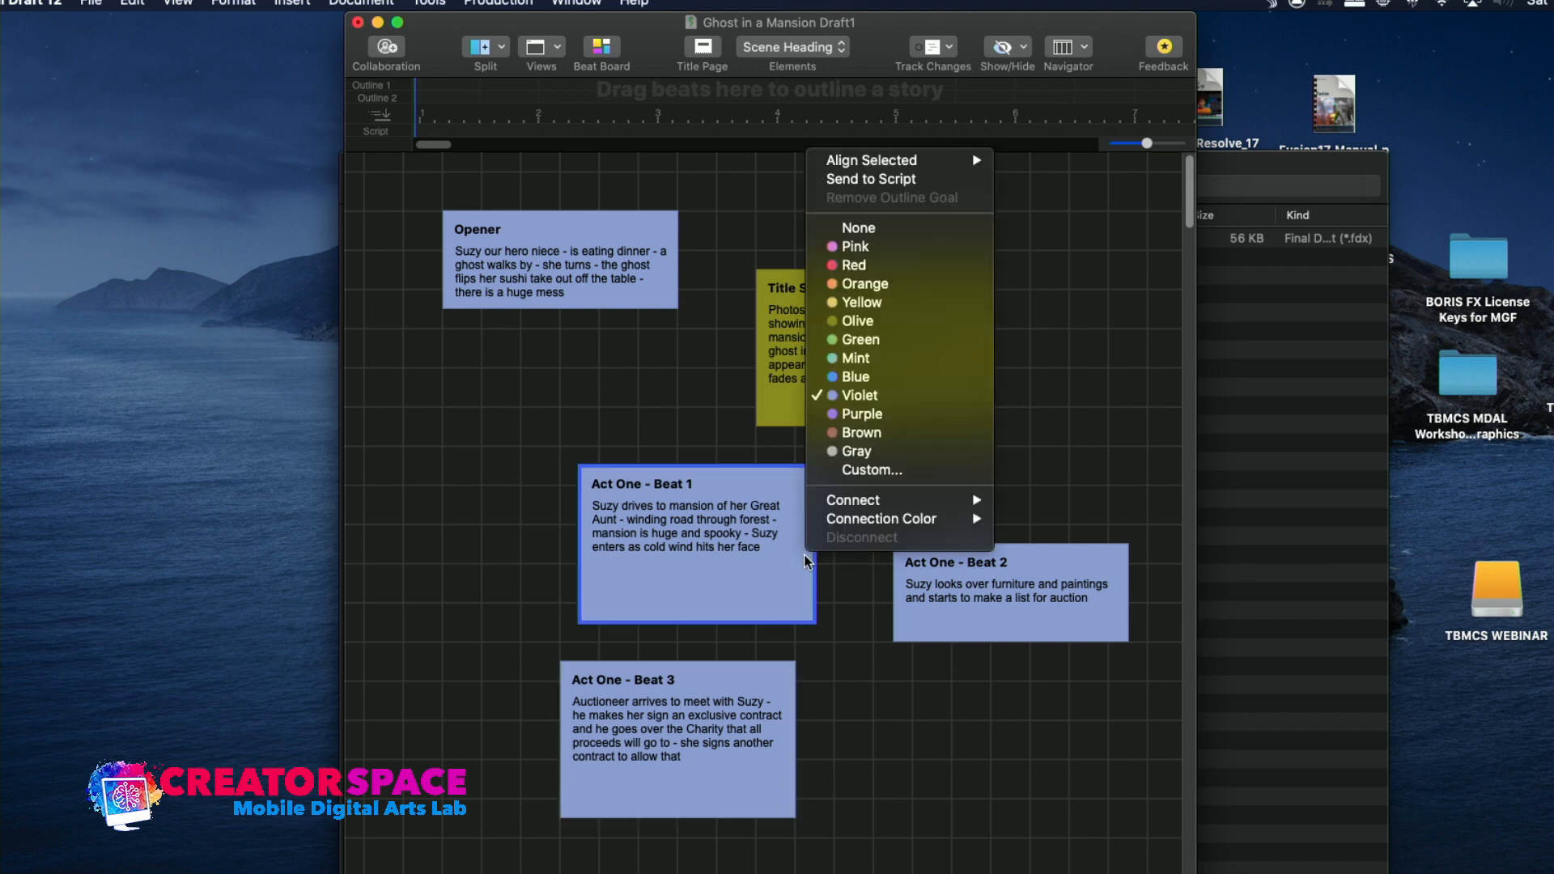
mouse_move(845, 502)
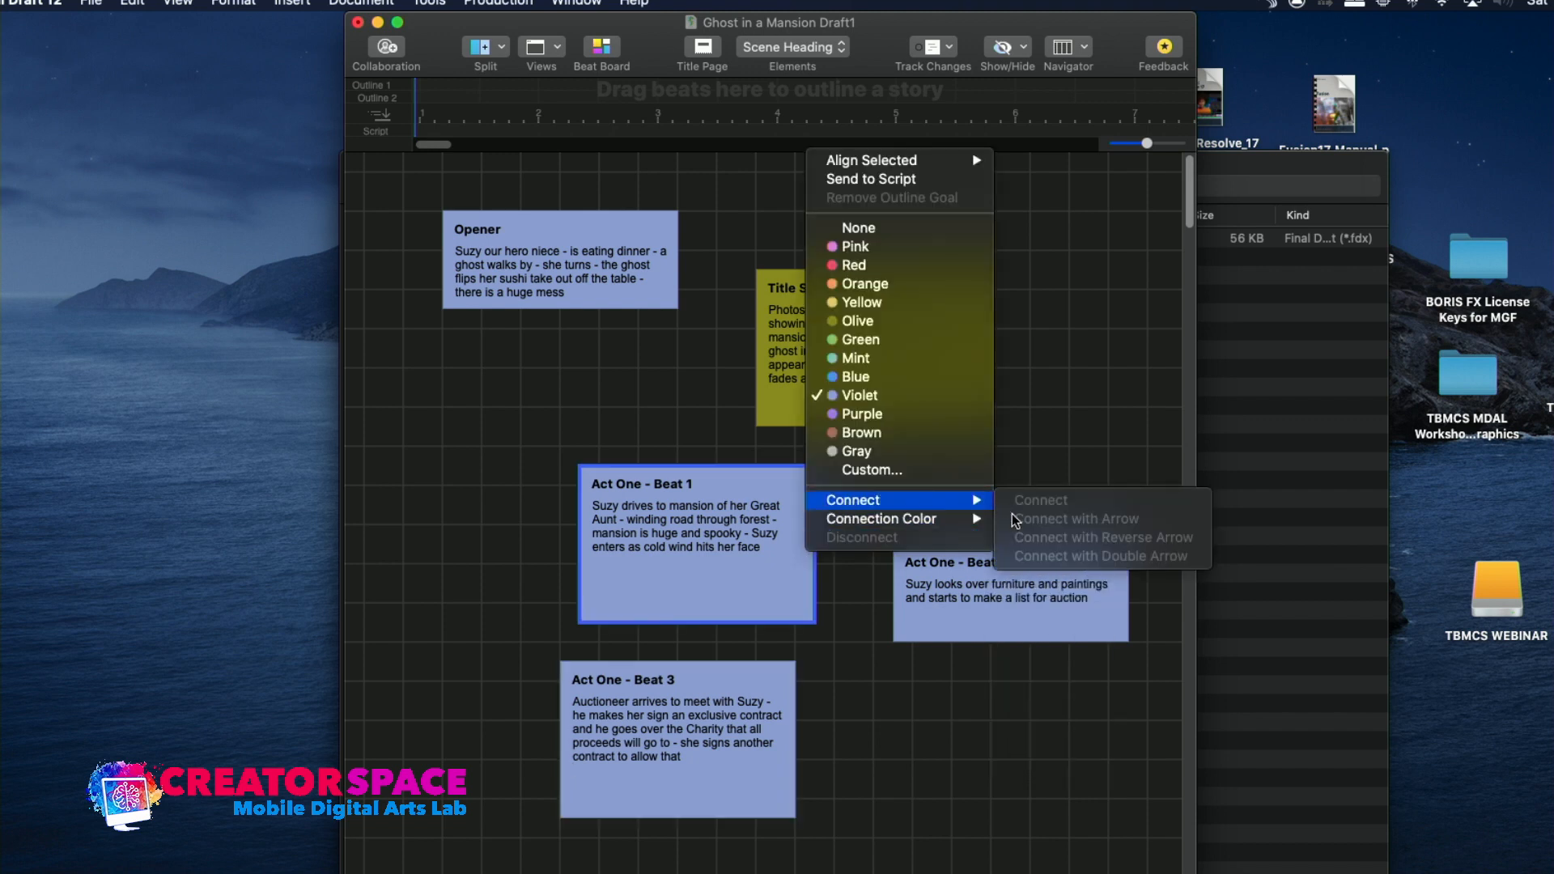
mouse_move(972, 518)
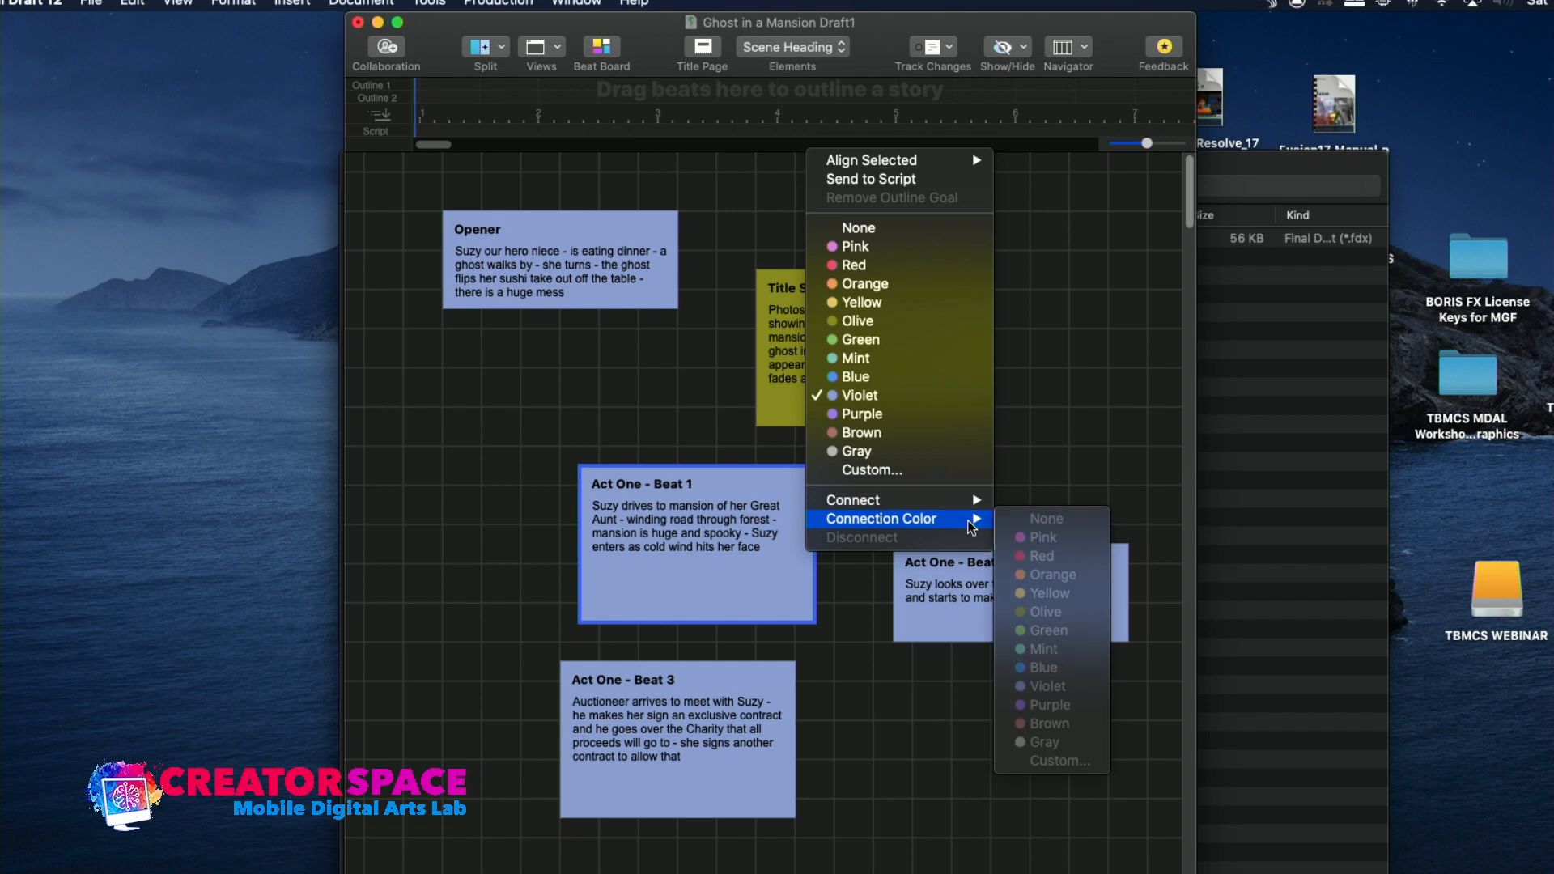
click(761, 543)
click(815, 548)
right_click(814, 553)
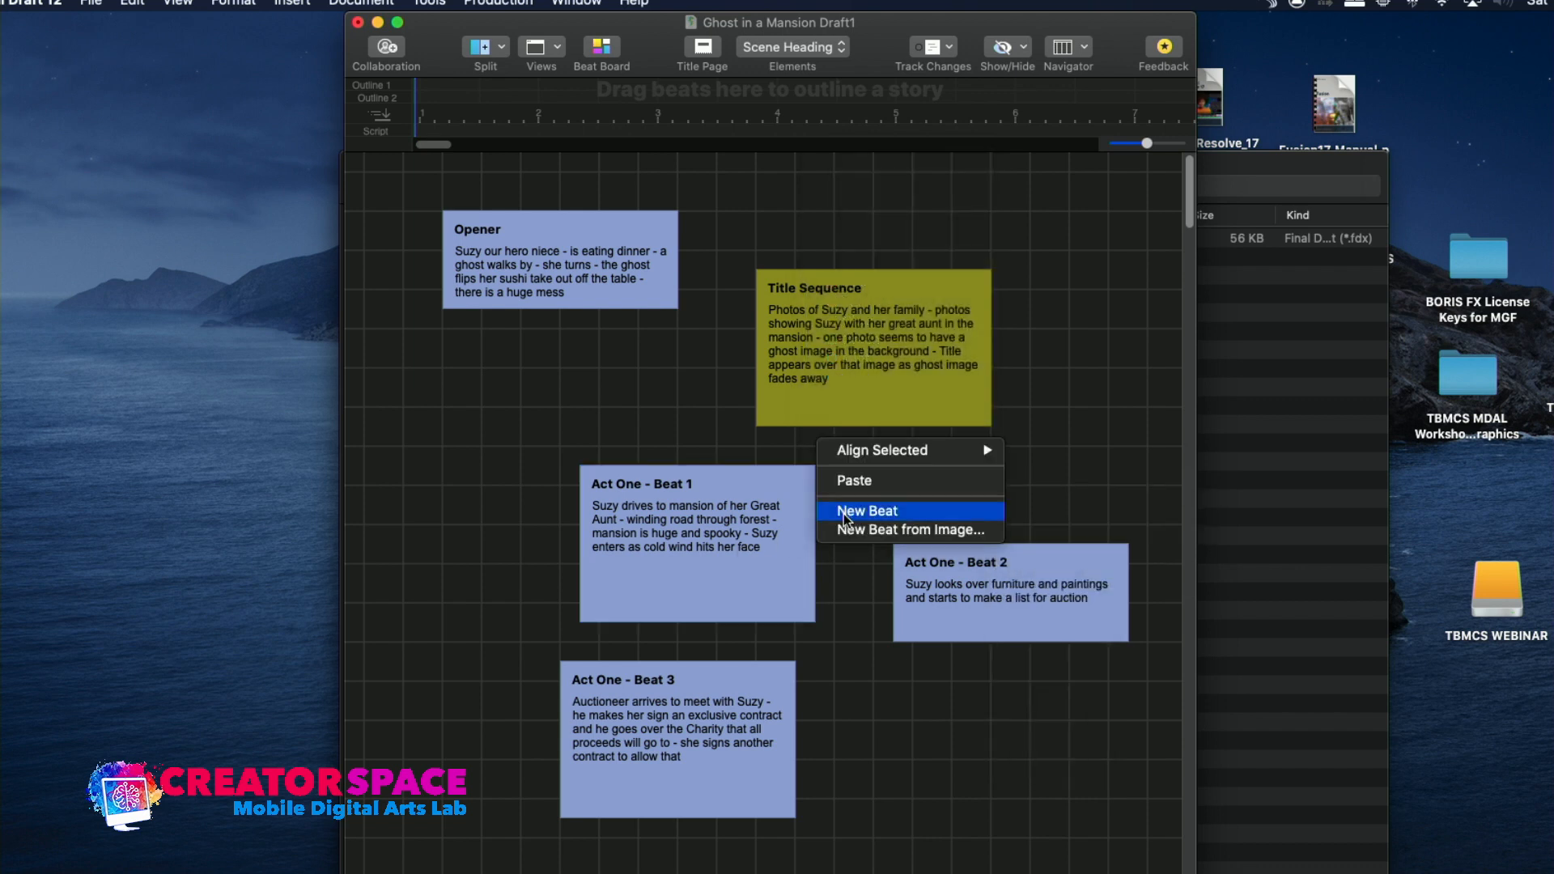
mouse_move(860, 462)
click(783, 537)
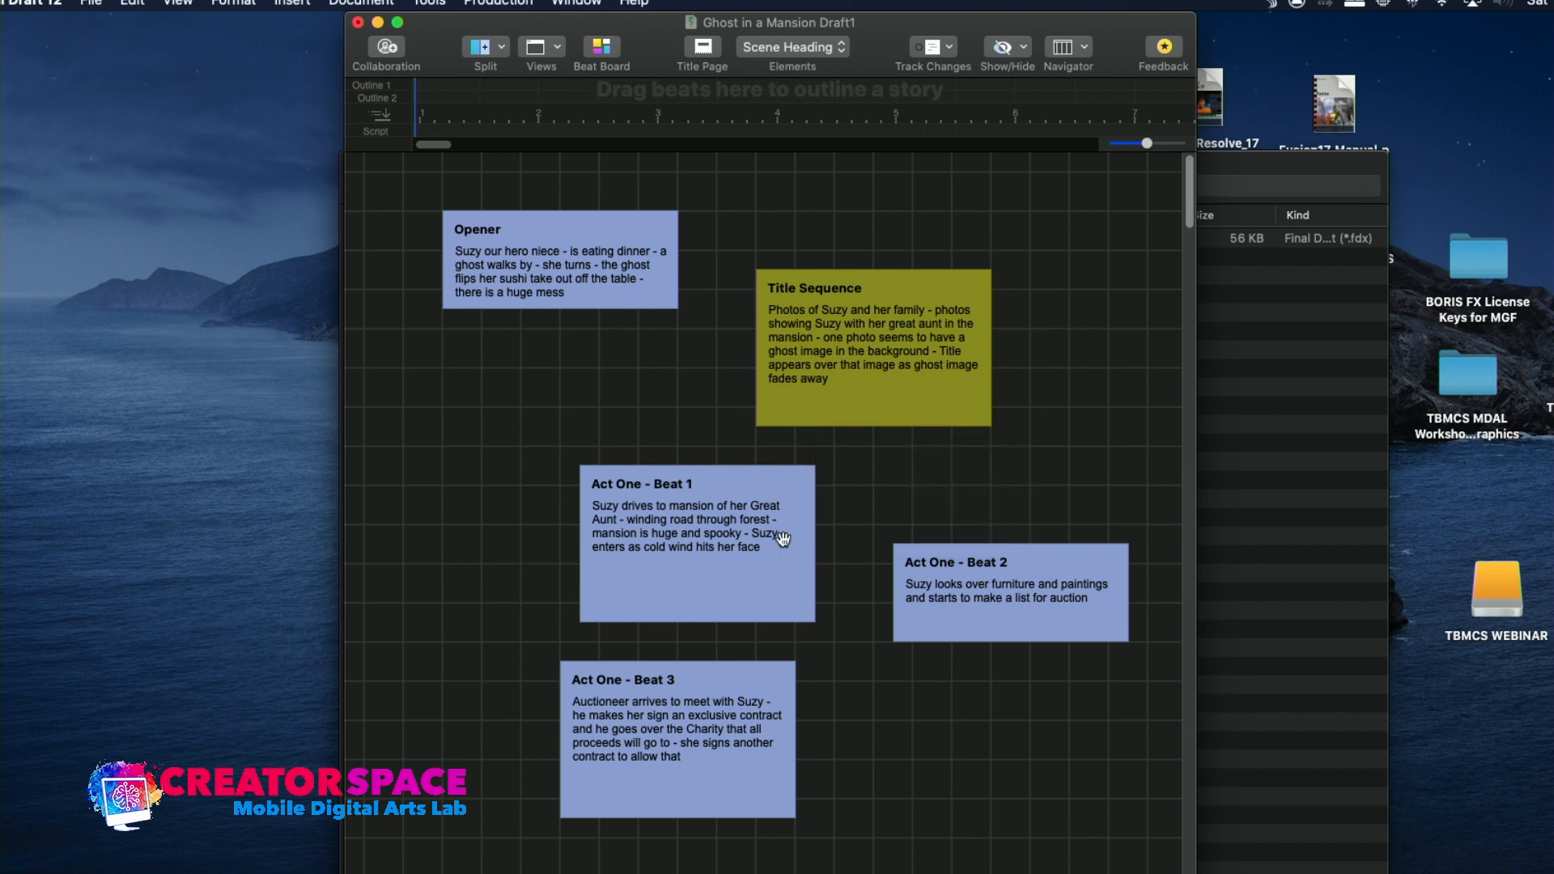
right_click(786, 539)
mouse_move(822, 495)
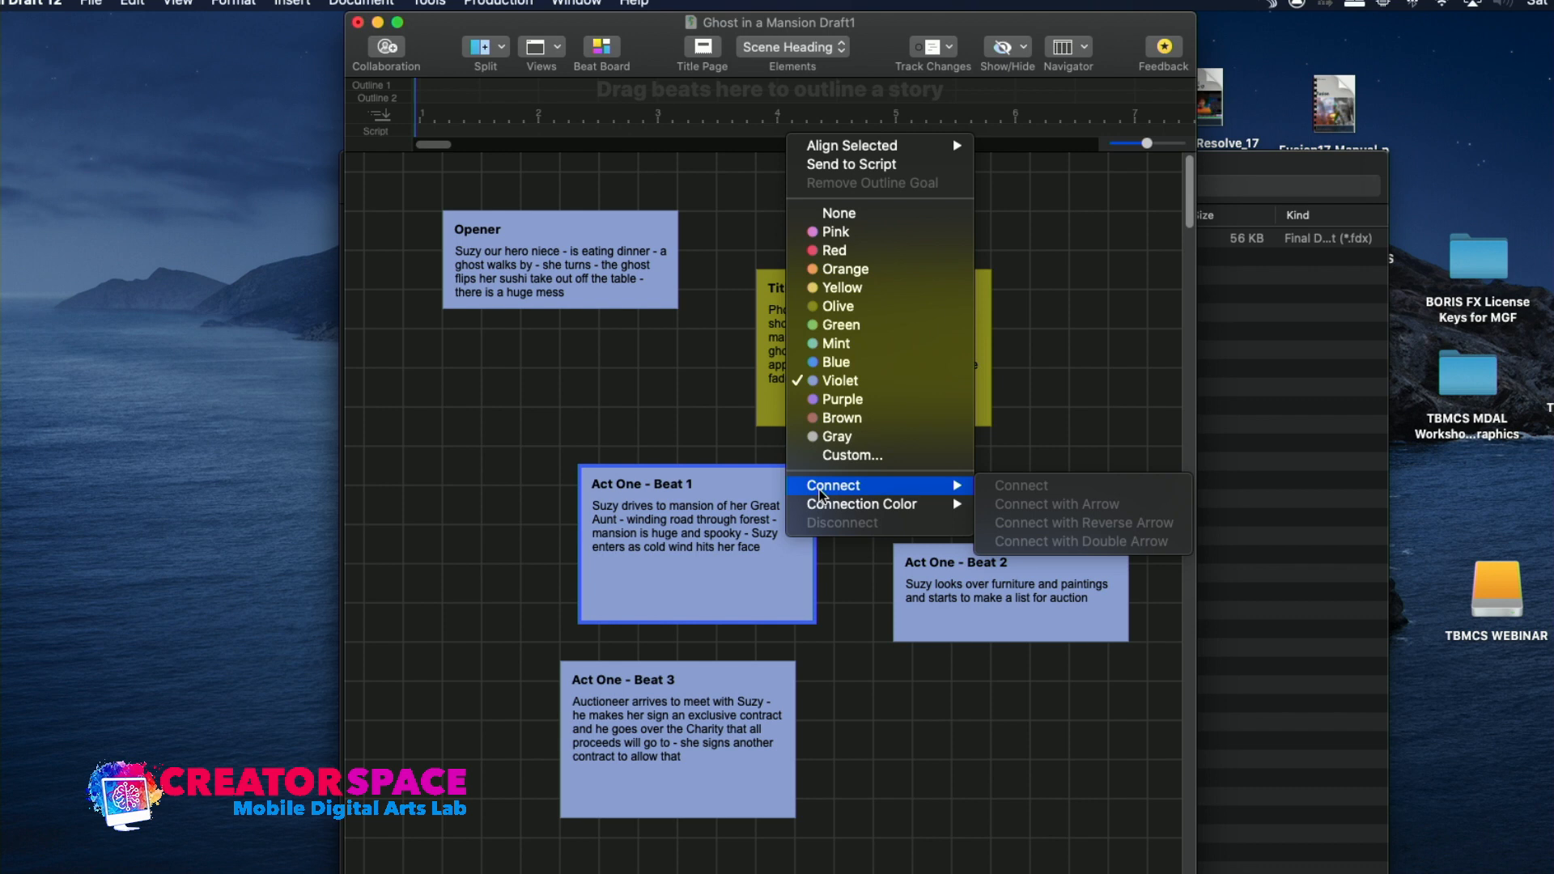
click(773, 553)
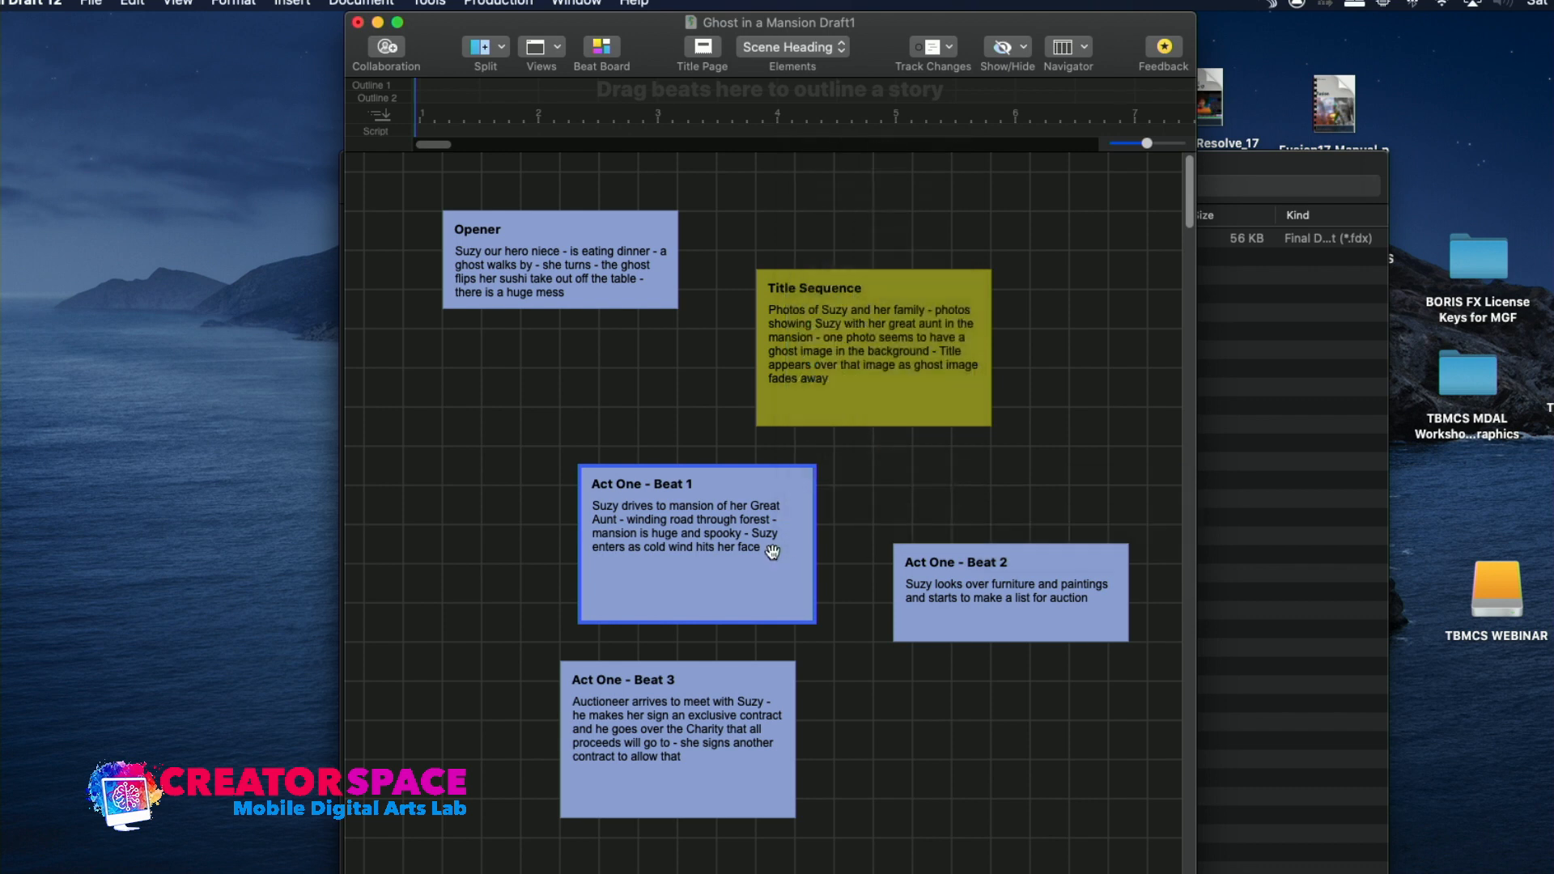
Try to connect Act One - Beat 1, Beat 2 and Beat 3 together with arrows, and undo the connections
shift+click(922, 601)
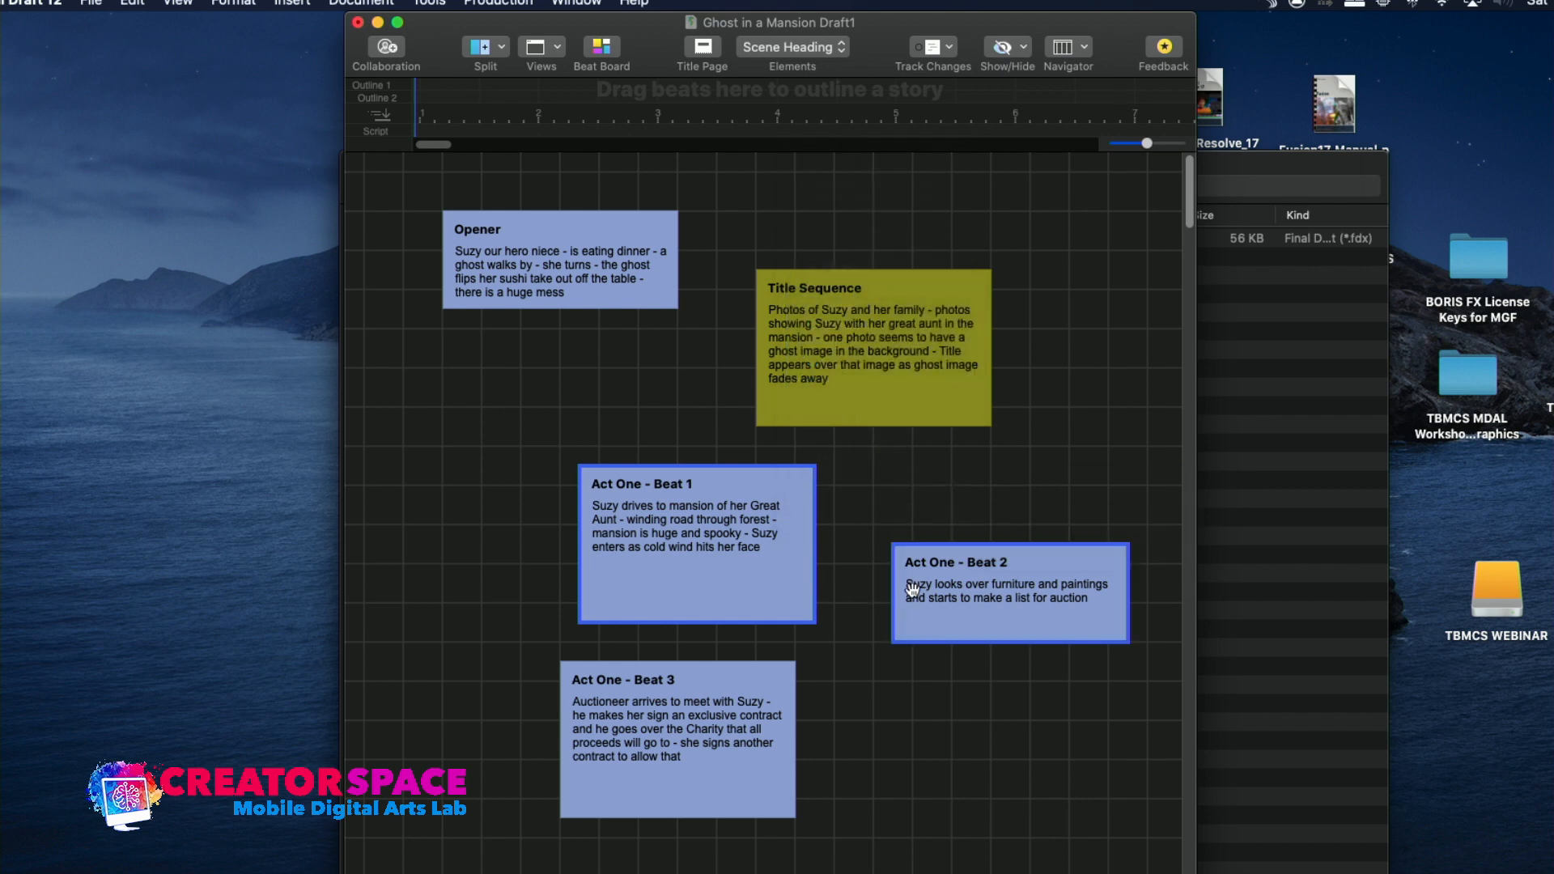
right_click(788, 576)
mouse_move(797, 528)
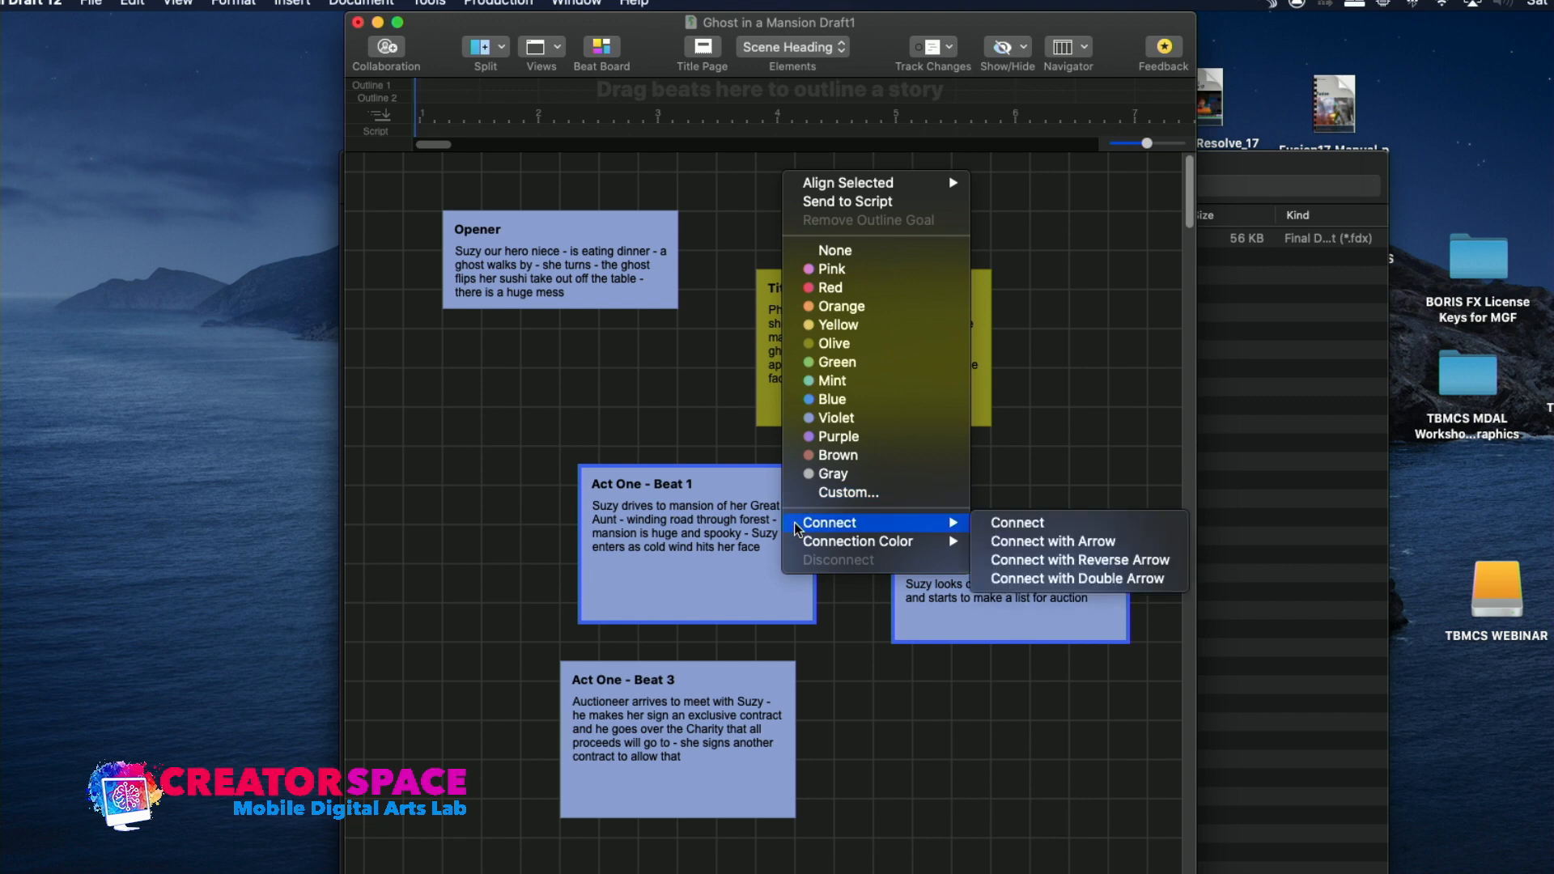
click(778, 579)
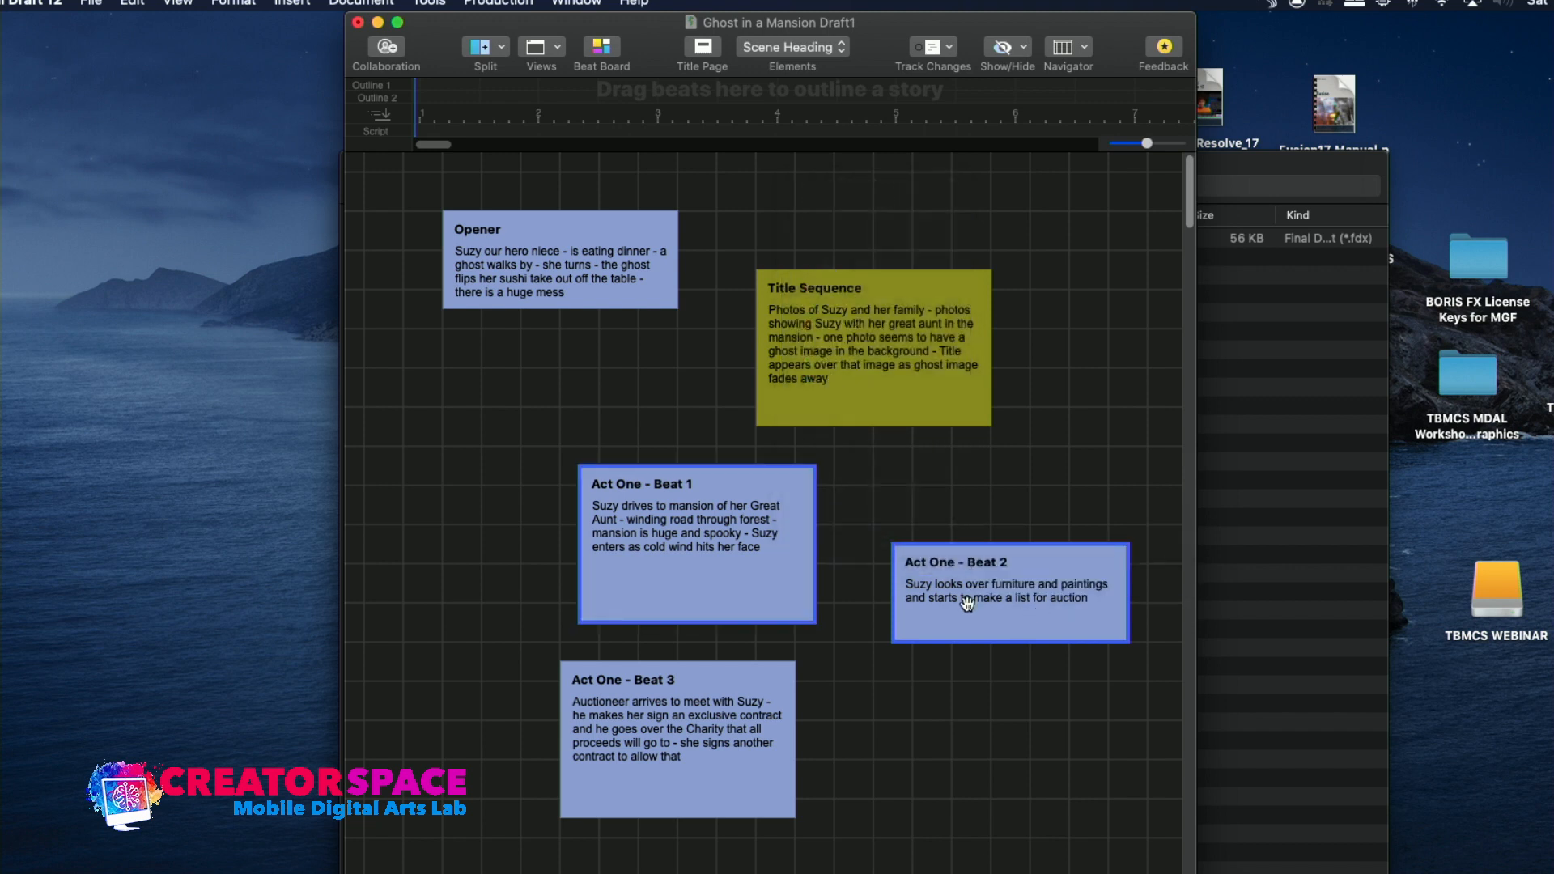
shift+click(753, 721)
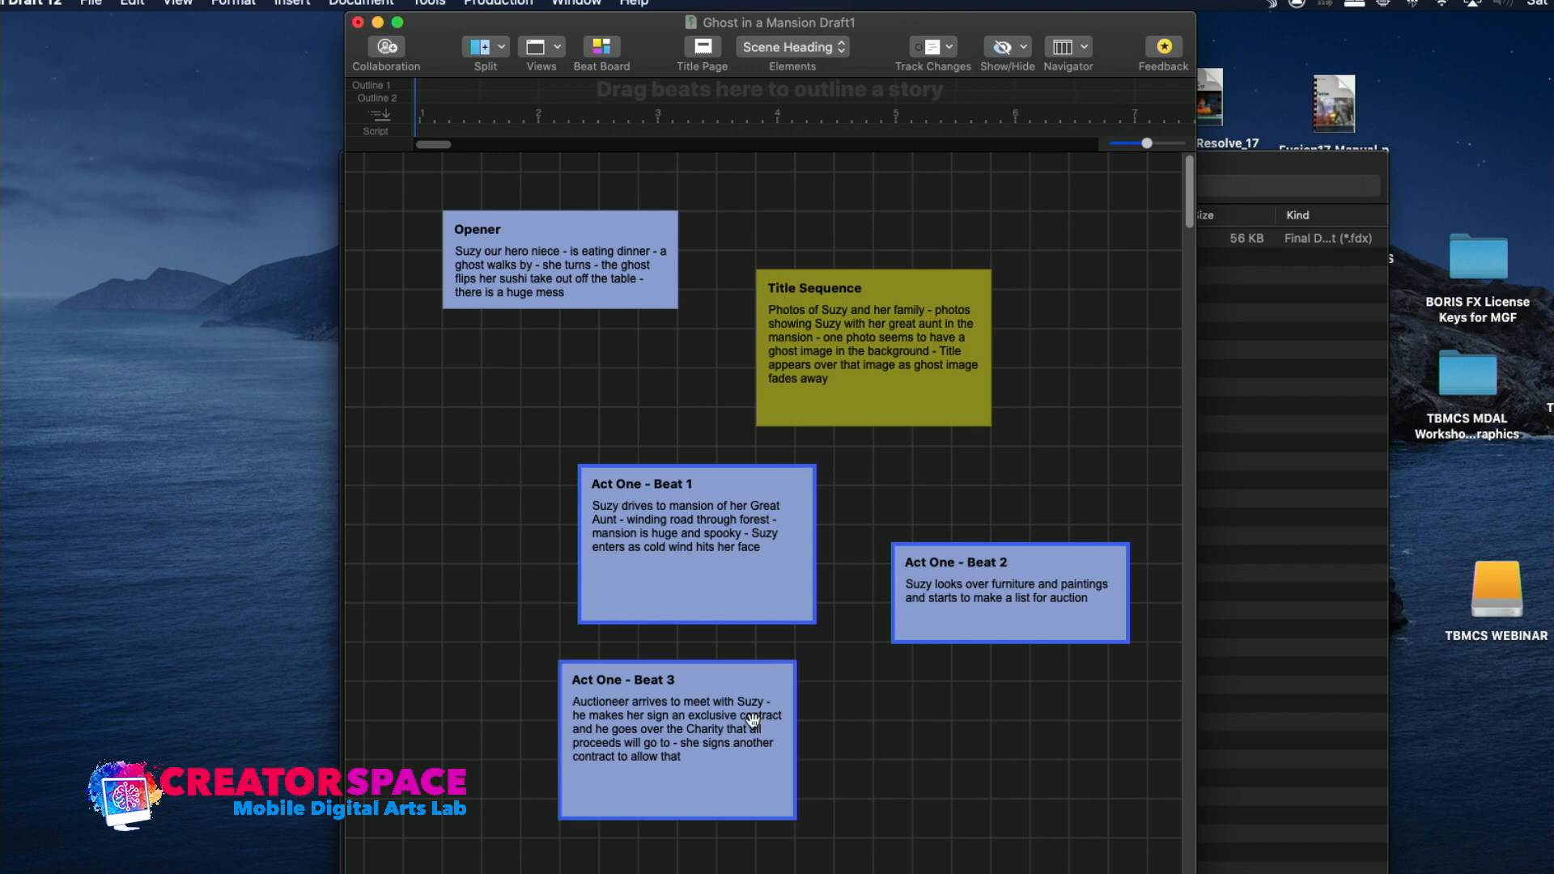
right_click(765, 599)
mouse_move(817, 540)
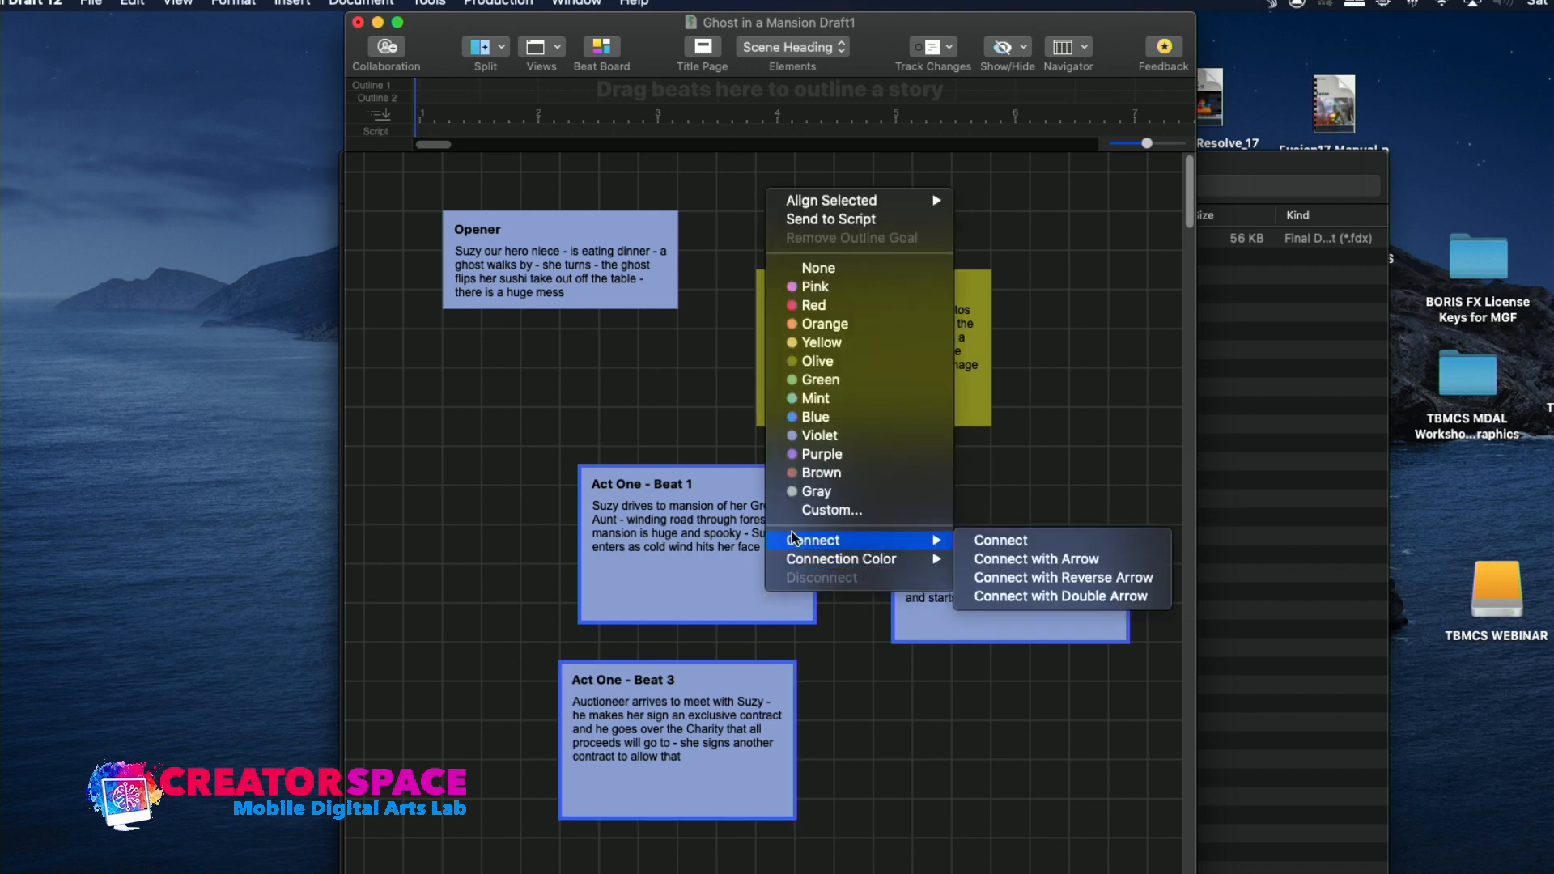
click(972, 559)
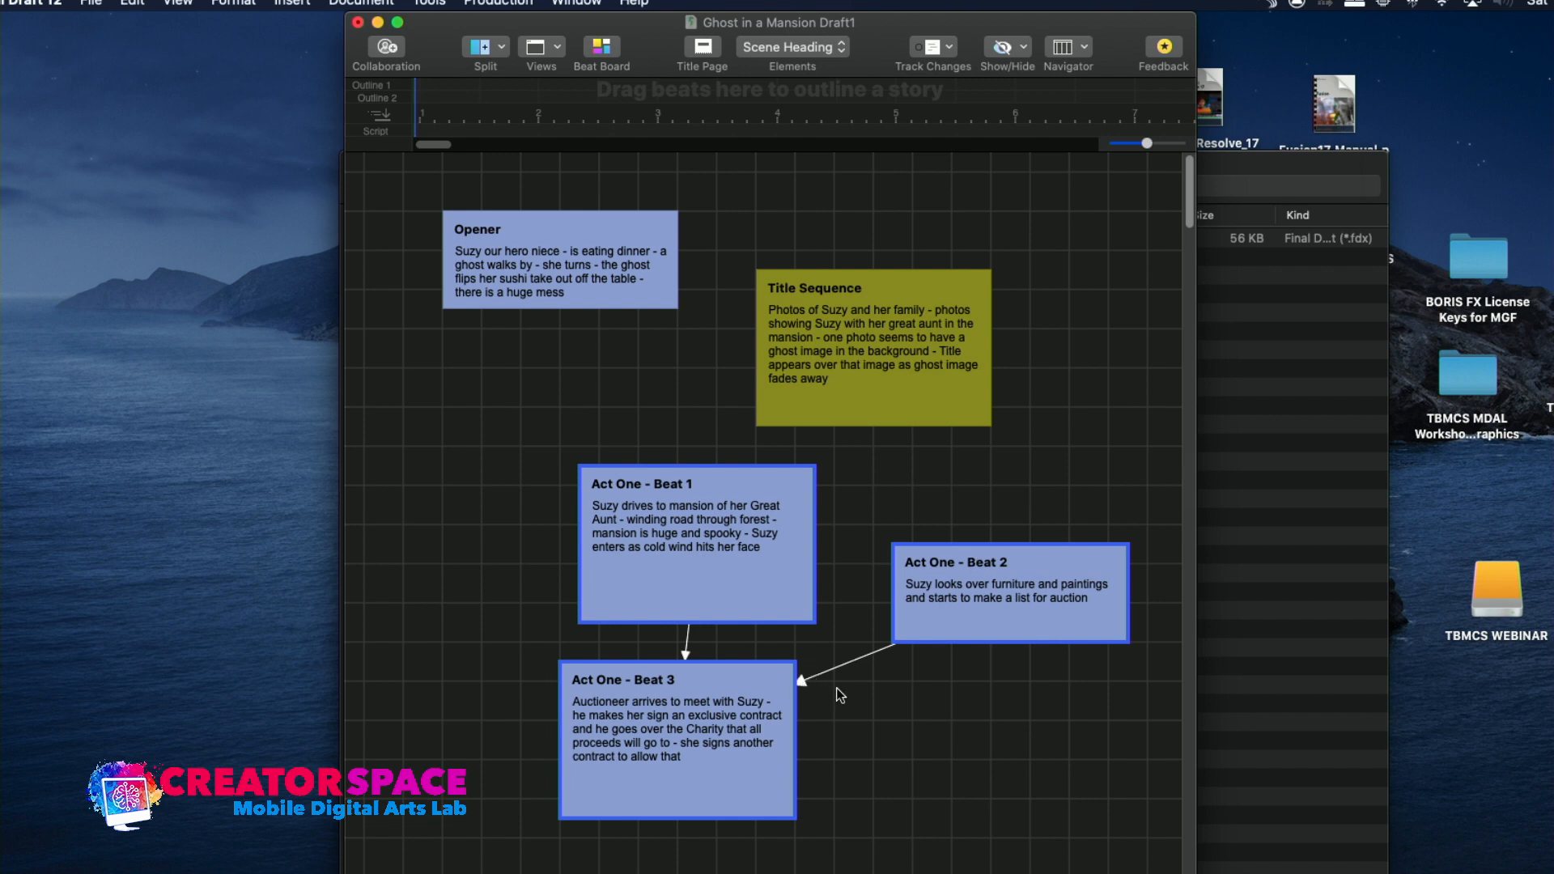
key(super+z)
Connect only the Act One - Beat 1 and Act One - Beat 2 beats with an arrow
click(853, 624)
click(787, 584)
click(959, 638)
shift+click(778, 581)
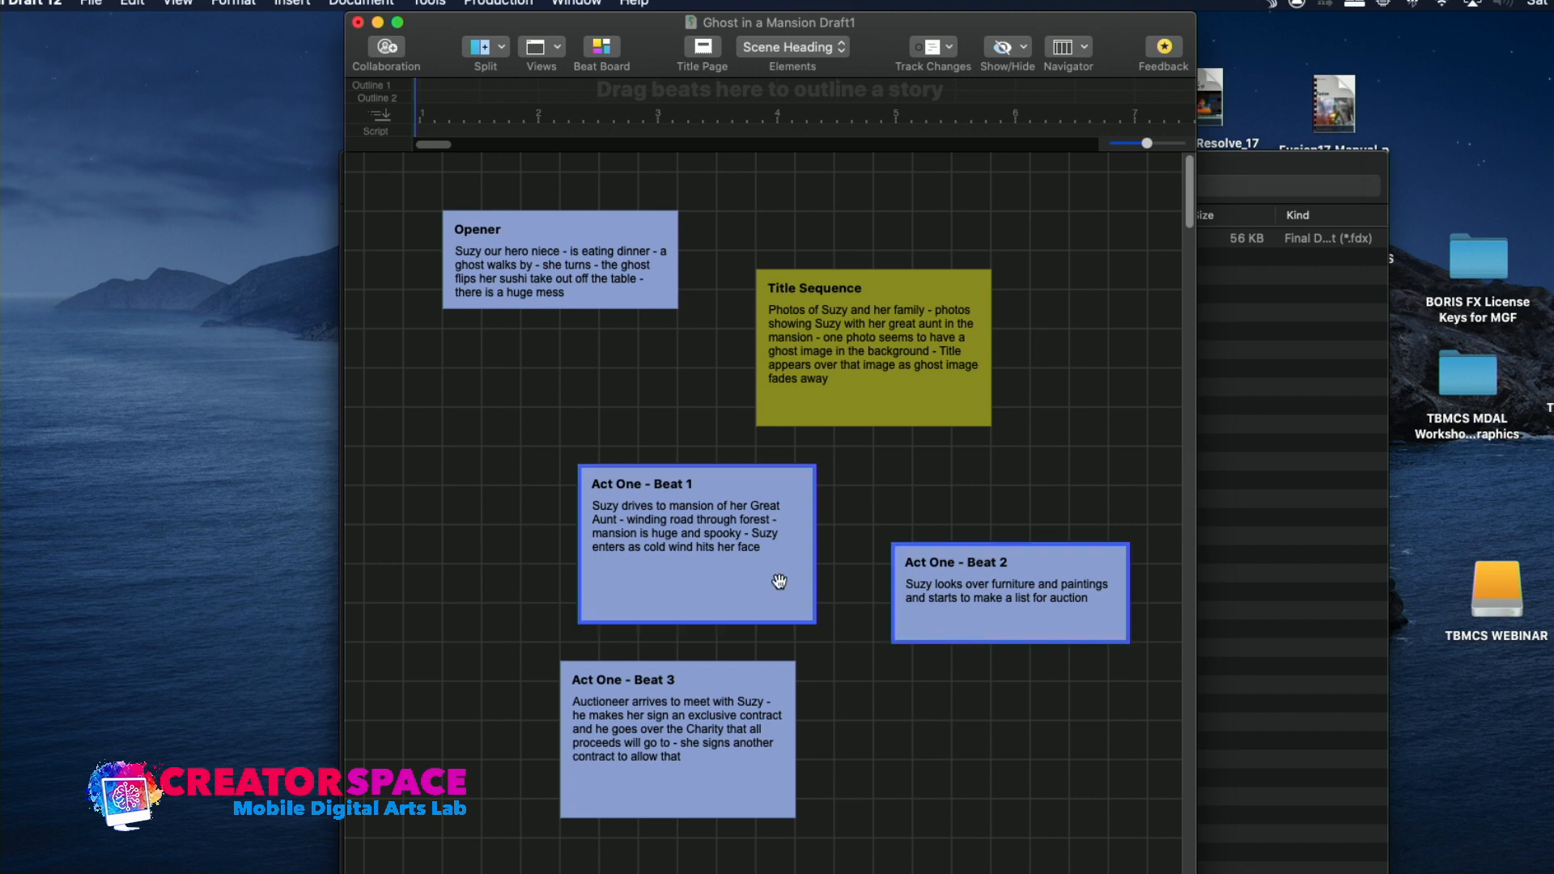
right_click(779, 580)
mouse_move(798, 528)
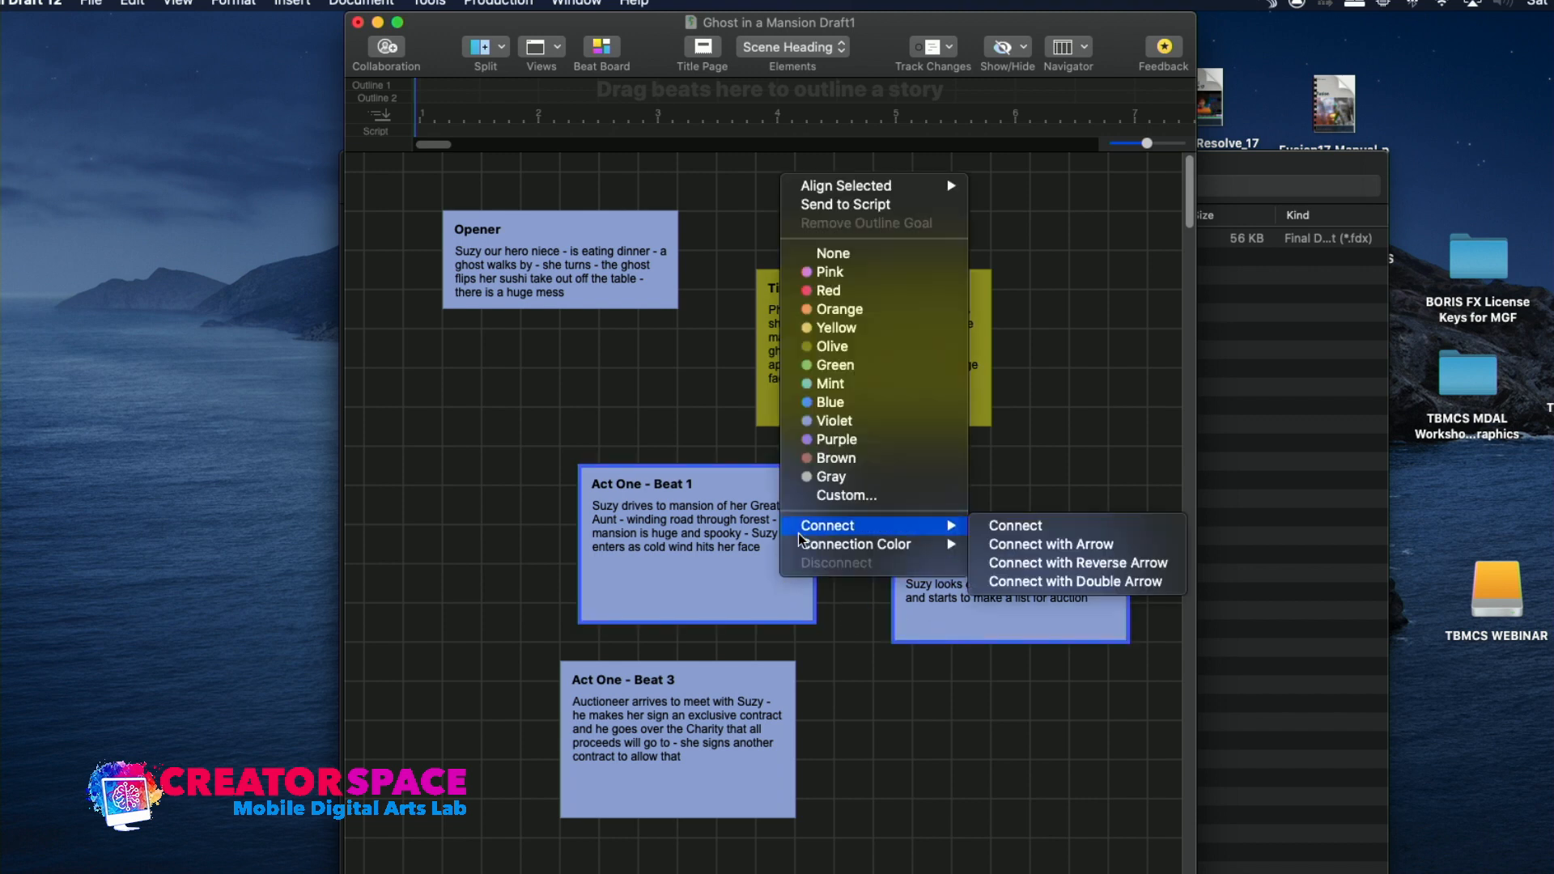
click(994, 547)
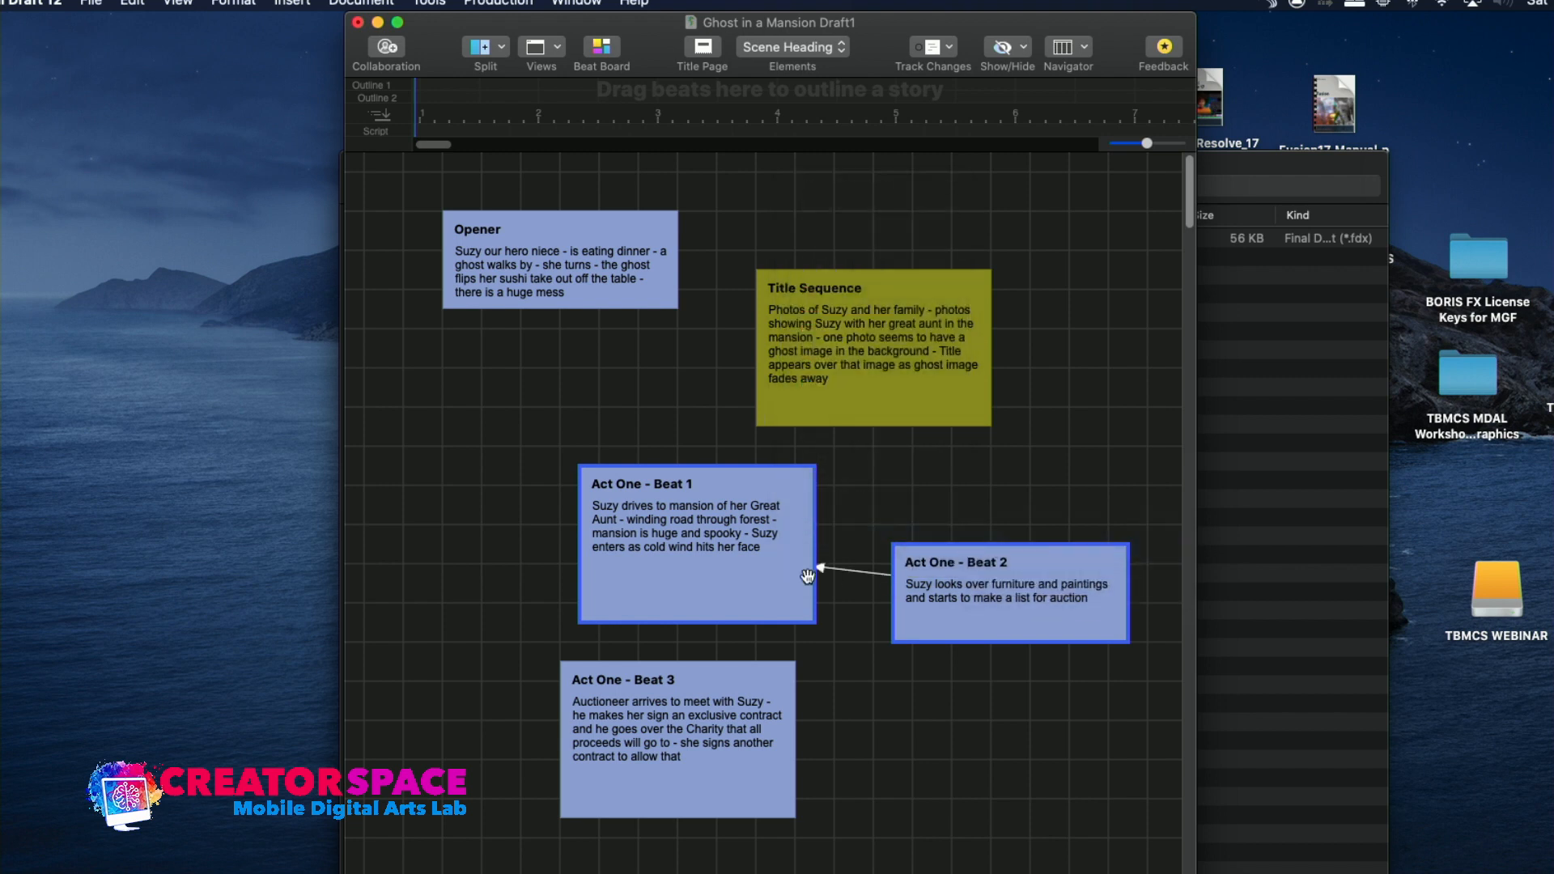
Change the connection between Act One - Beat 1 and Act One - Beat 2 to a double arrow
right_click(788, 561)
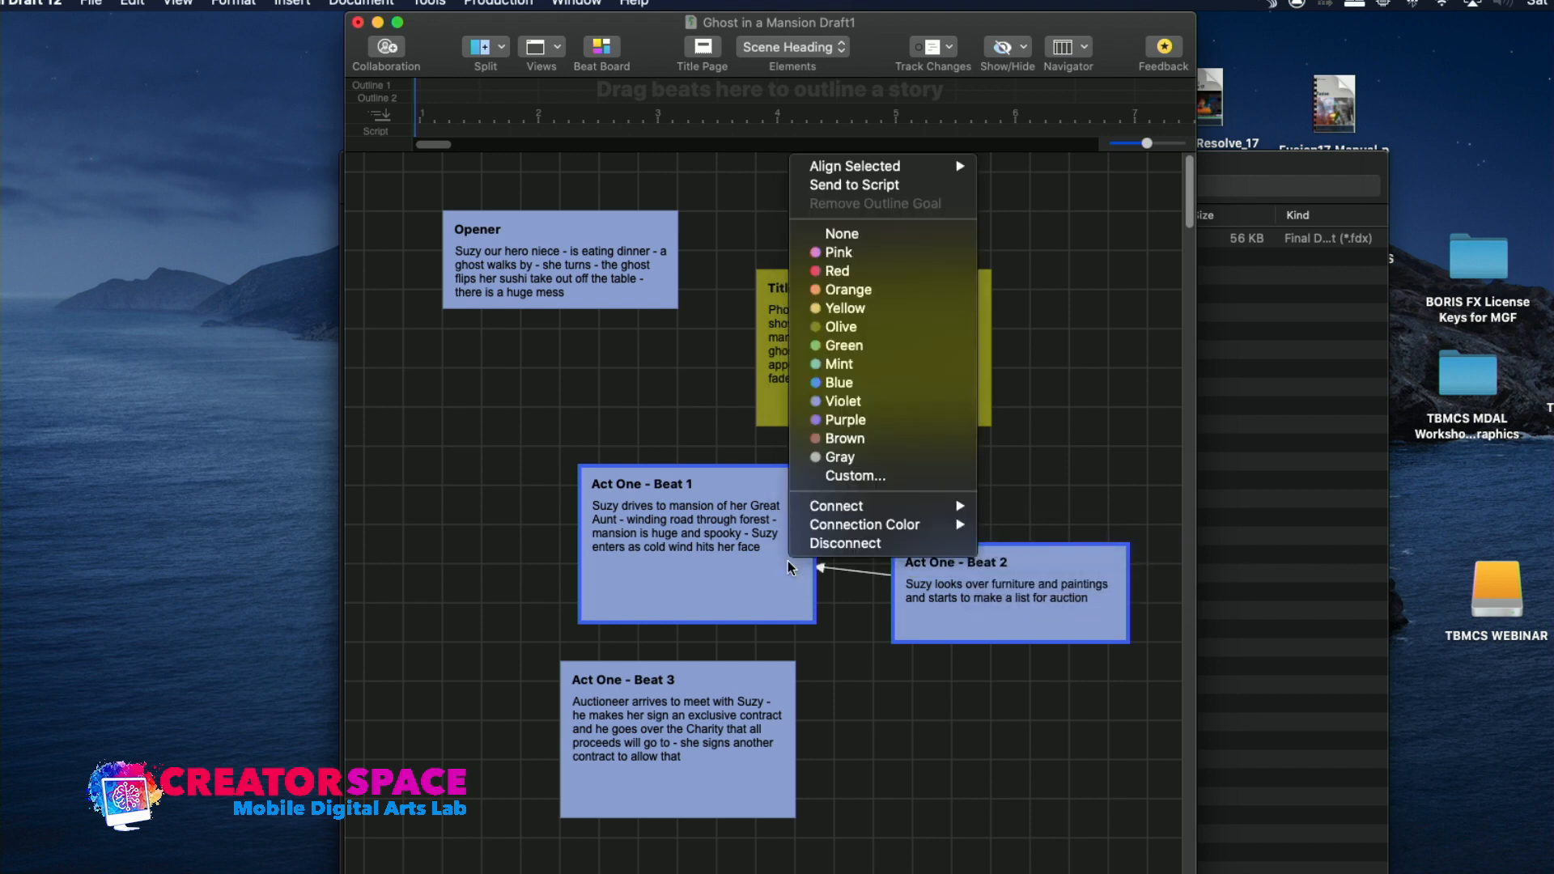
mouse_move(825, 514)
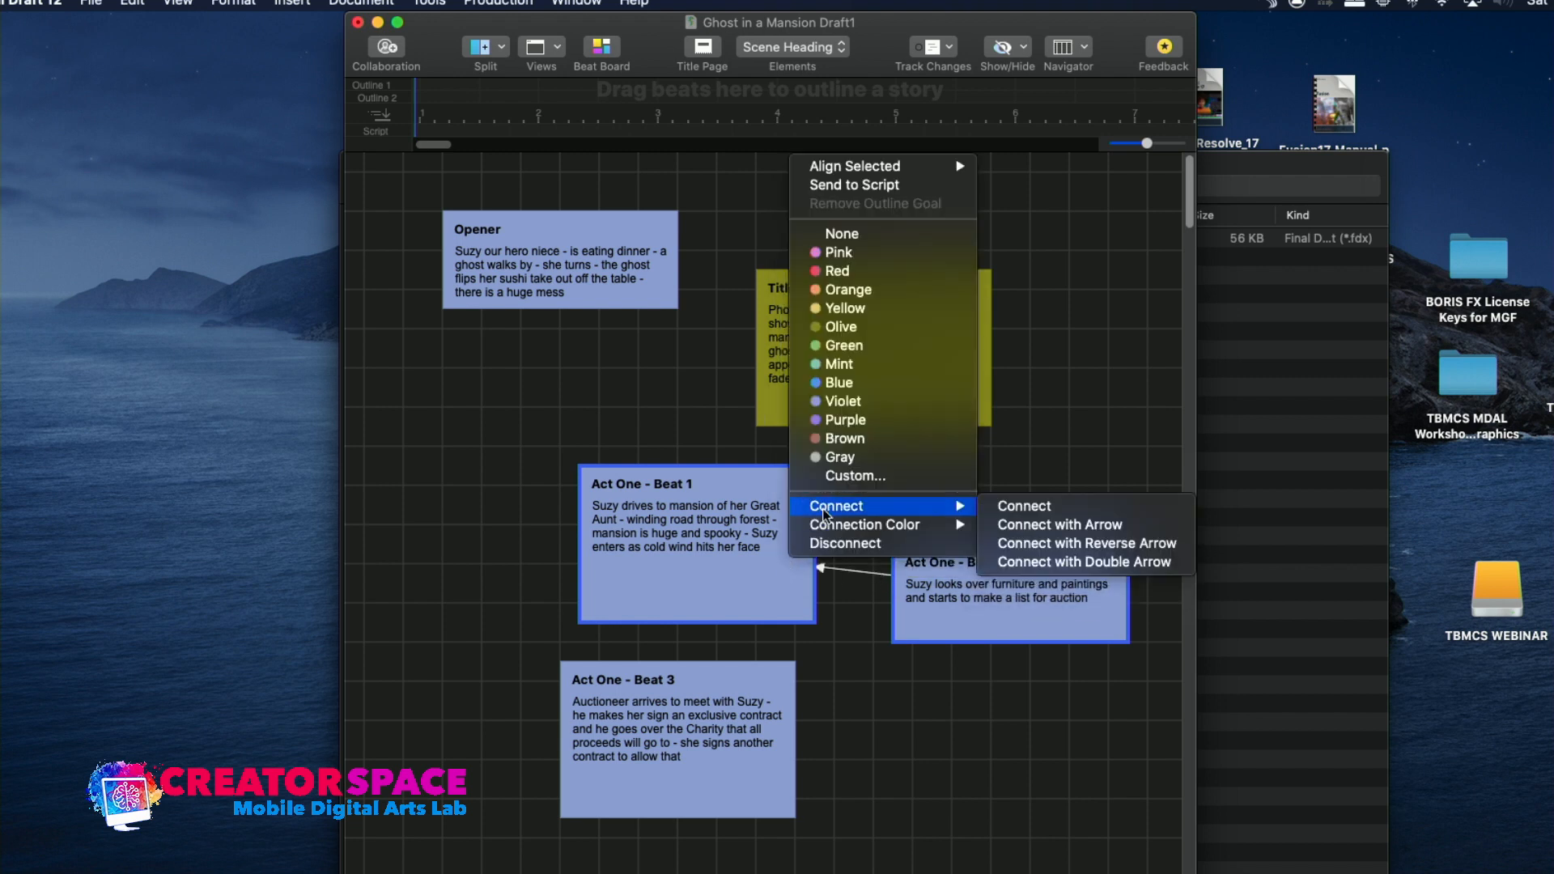
click(994, 561)
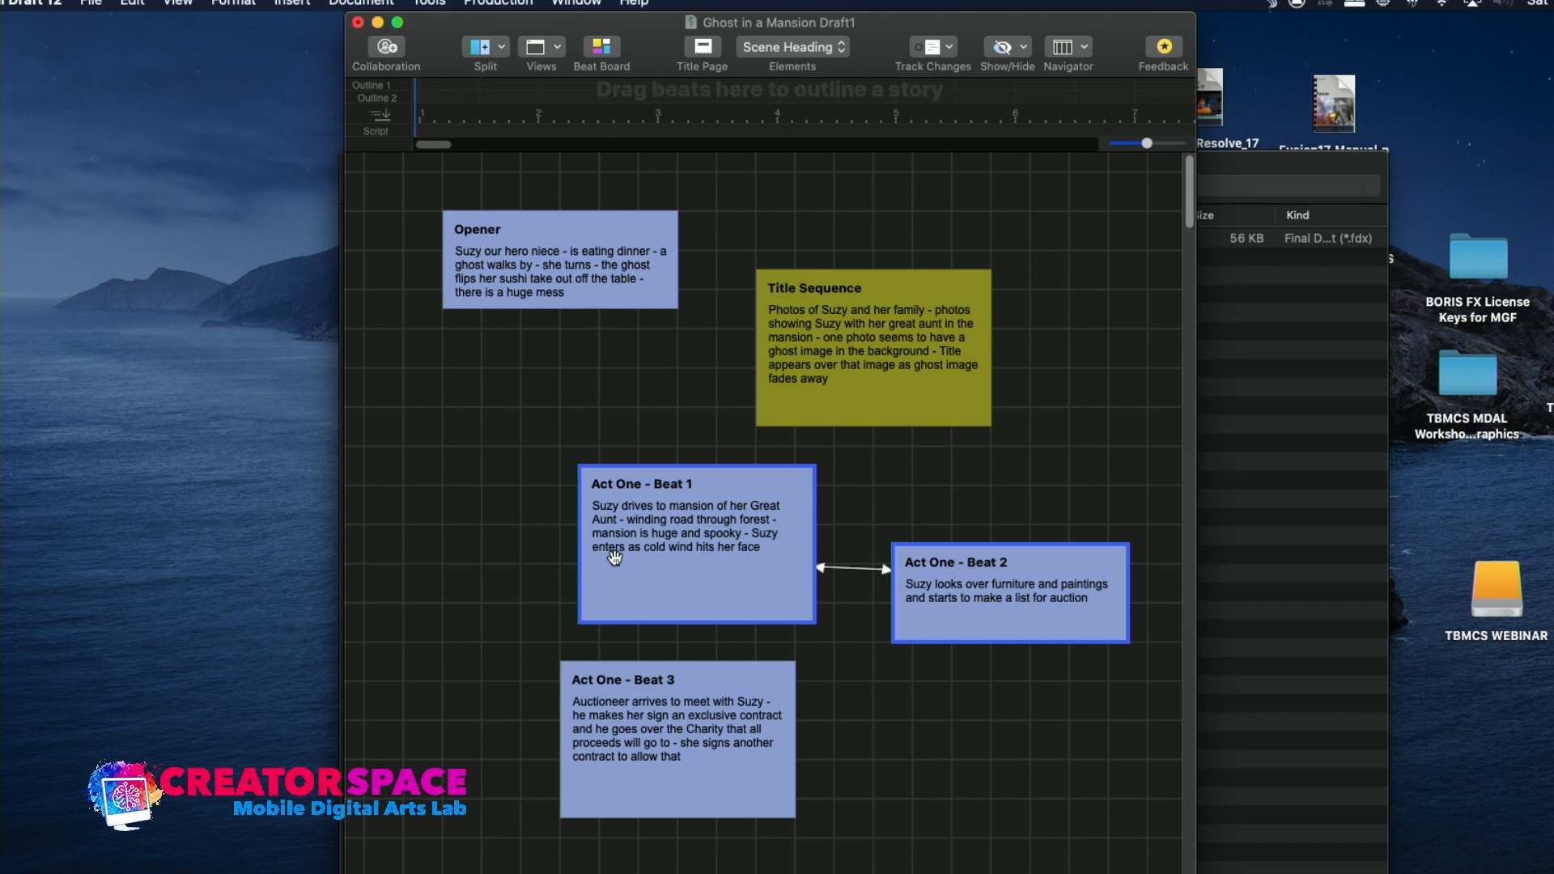
Move the connected beats so Act One - Beat 1 sits directly beneath the Opener and Beat 2 directly beneath the Title Sequence
drag(790, 557, 606, 497)
click(694, 645)
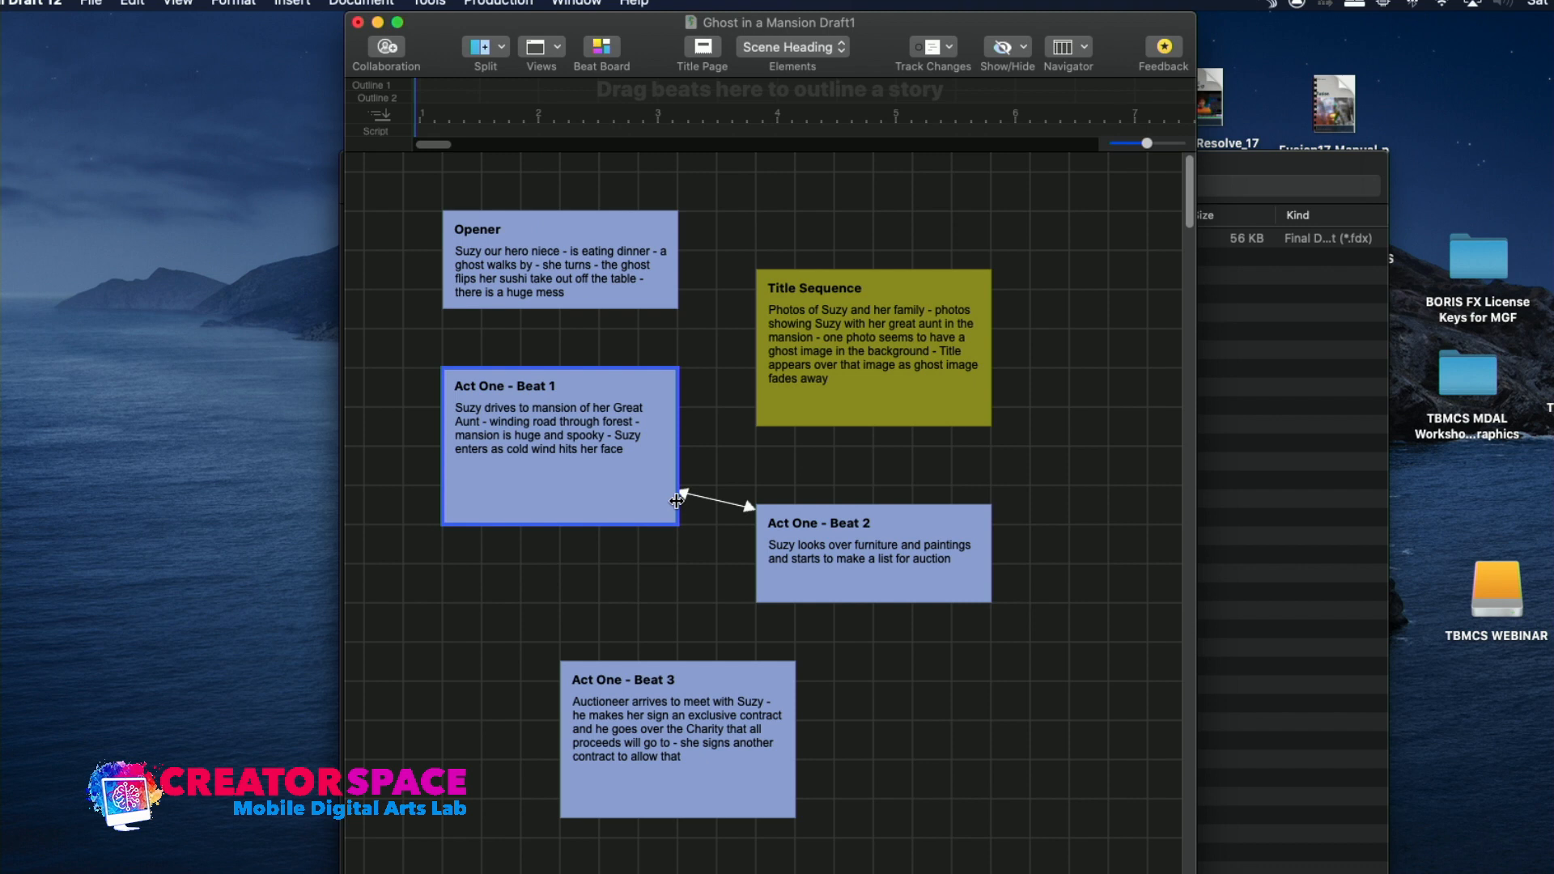
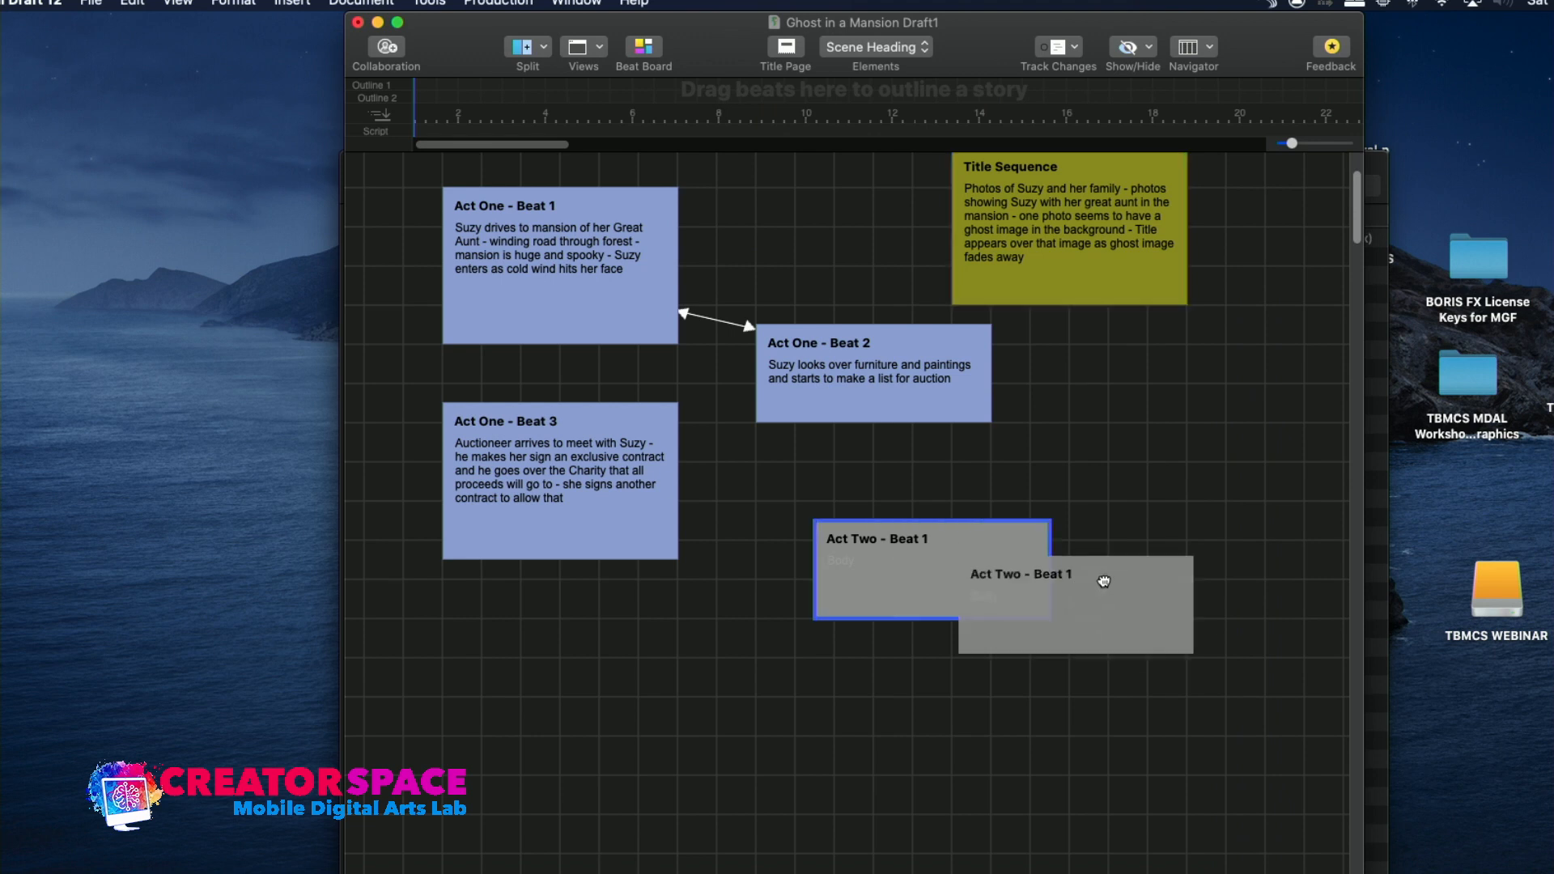
Spread out the beats by moving Act One - Beat 2 away from Beat 1, and Act Two - Beat 1 and Act One - Beat 3 further down
drag(940, 387, 1049, 427)
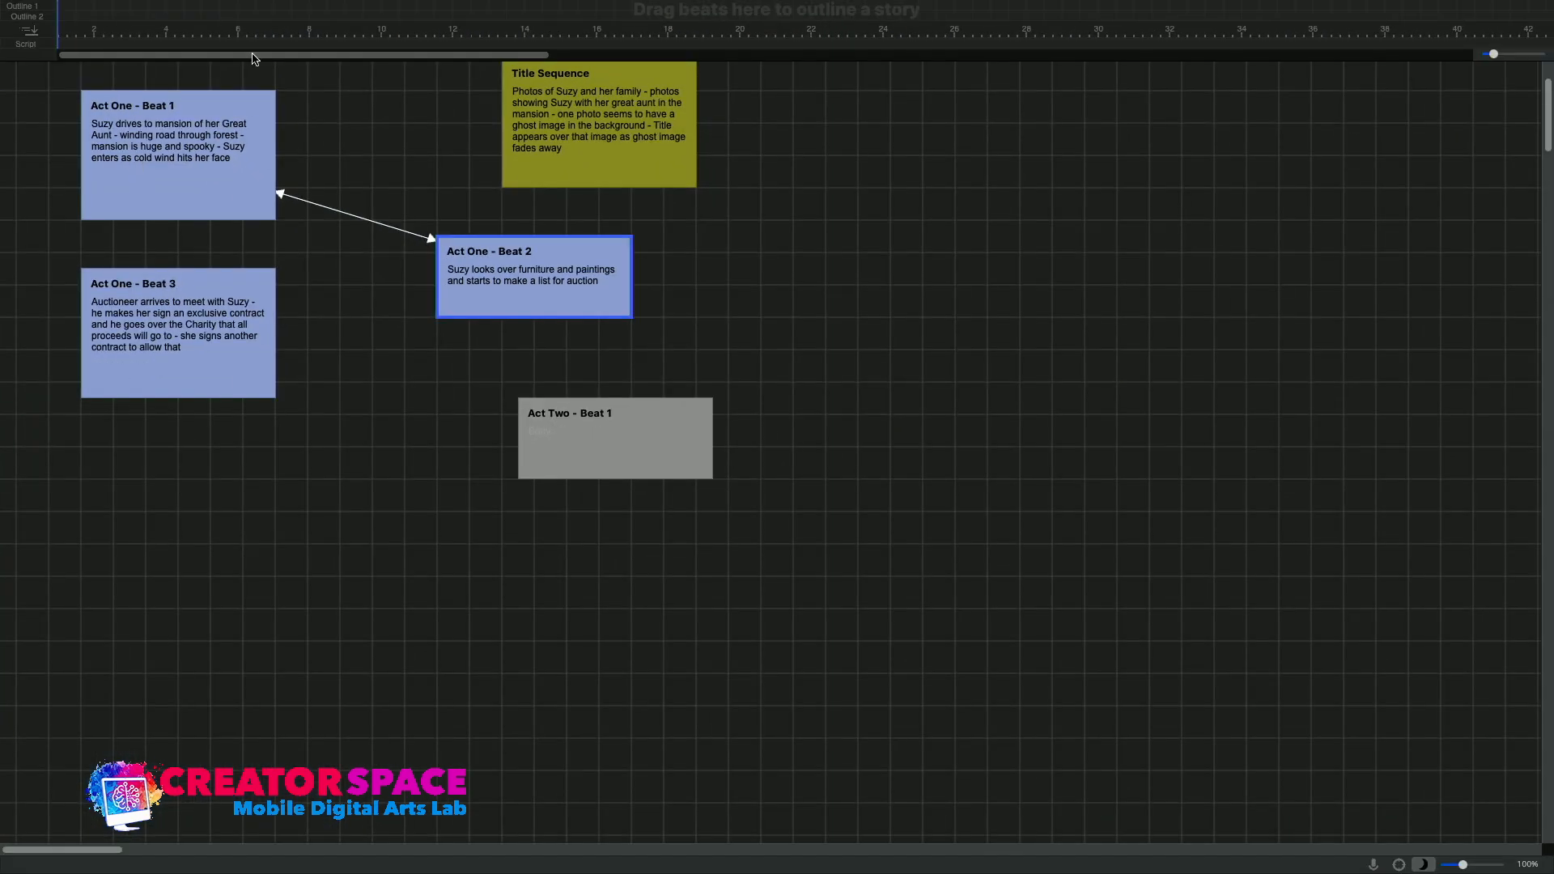
click(612, 440)
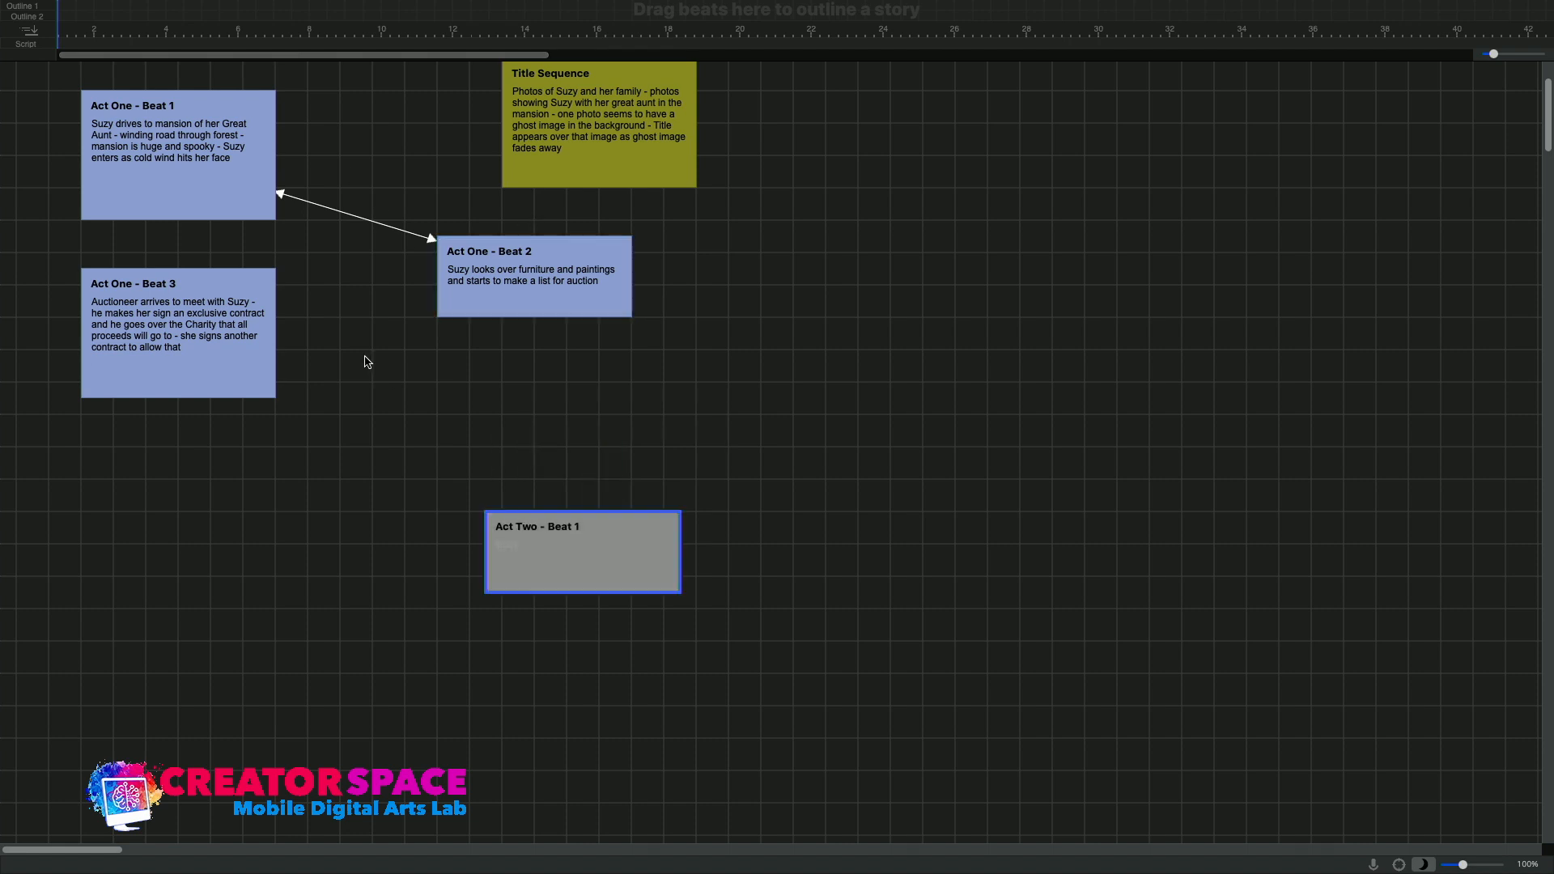
drag(221, 378, 253, 491)
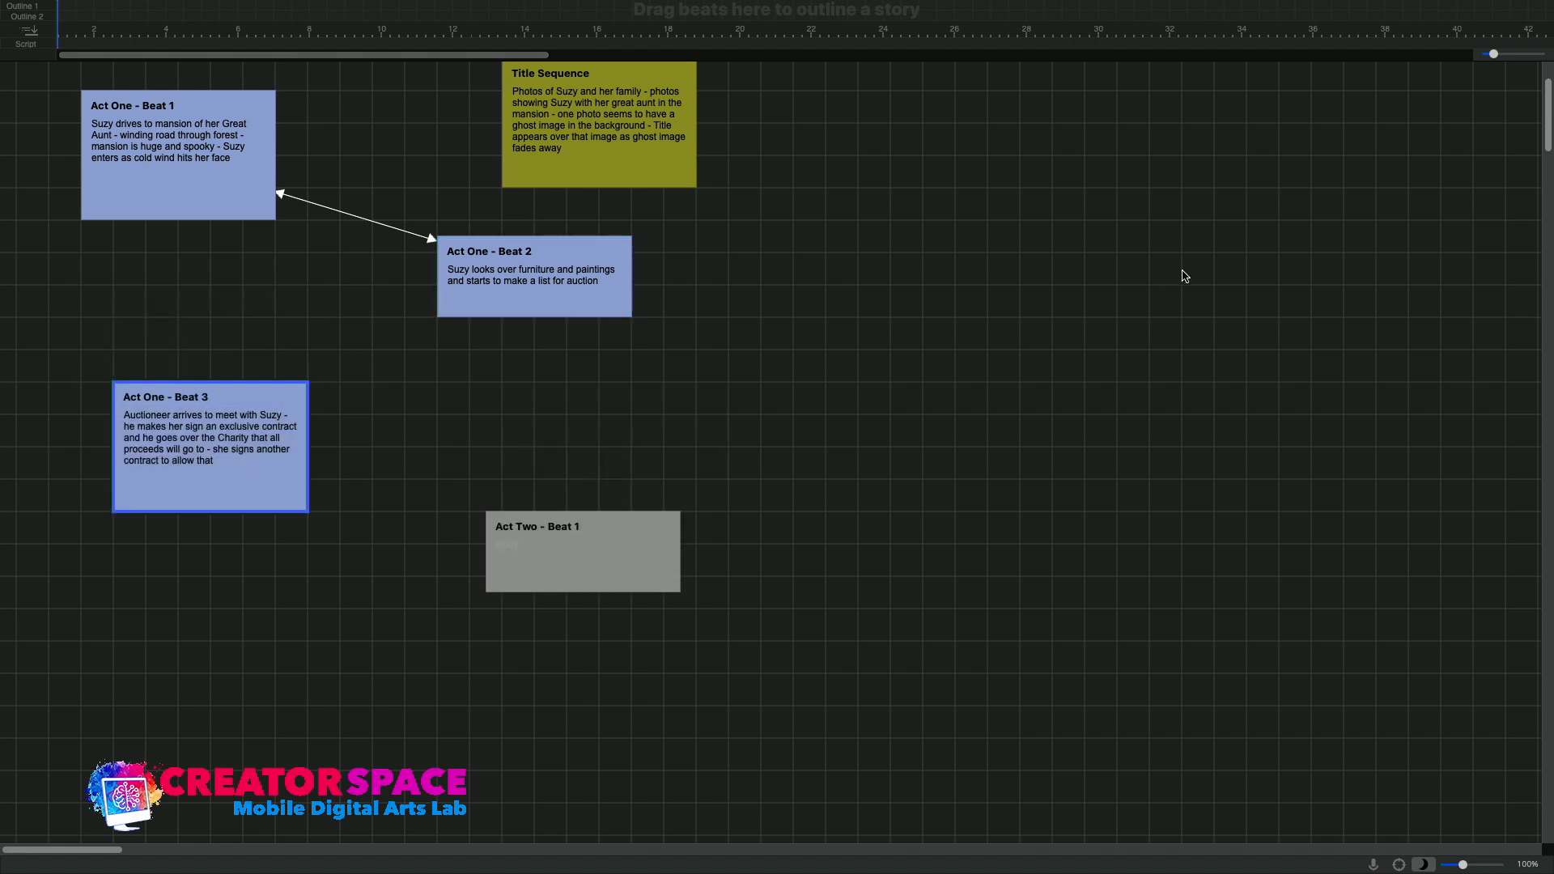
scroll(1550, 113, up, 2)
scroll(1550, 113, up, 3)
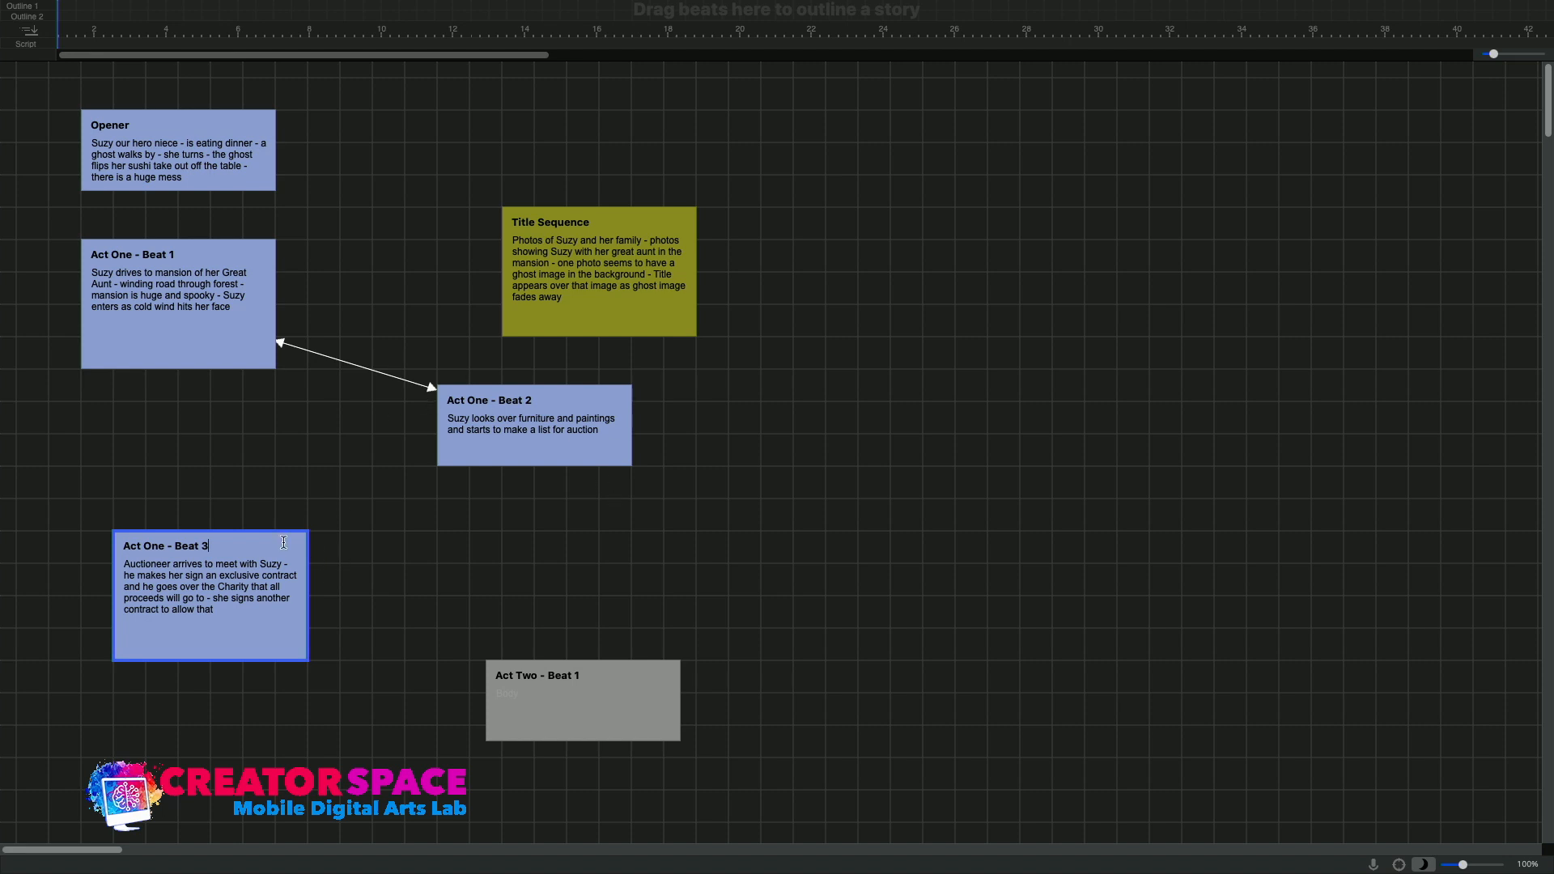
Add a new beat between Act One - Beat 3 and Act Two - Beat 1, titled "Auctioneer - Prologue"
click(397, 550)
right_click(397, 549)
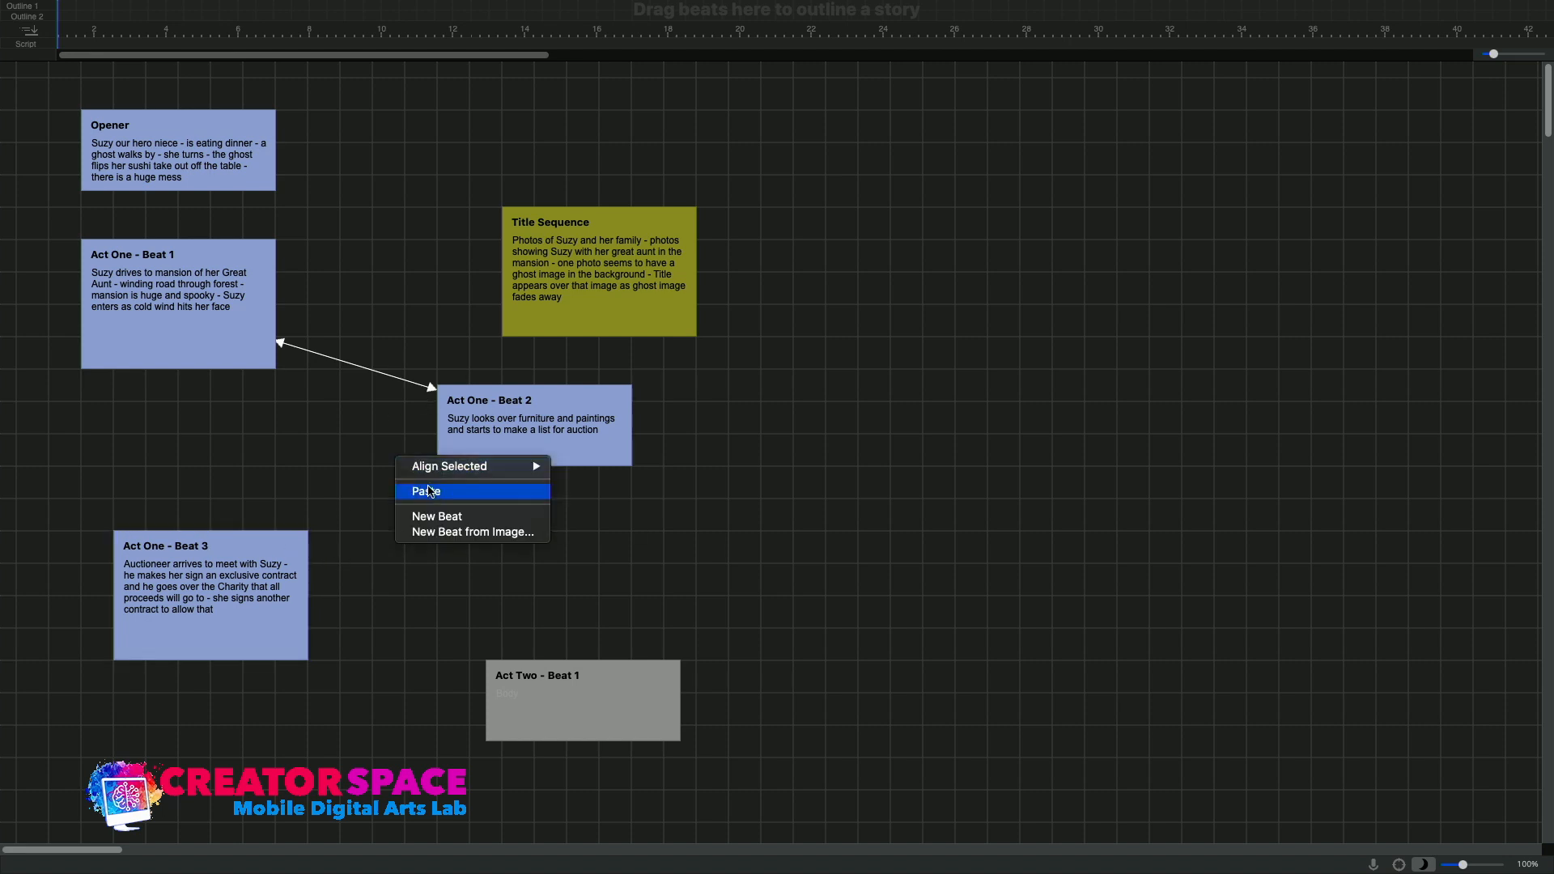
click(430, 516)
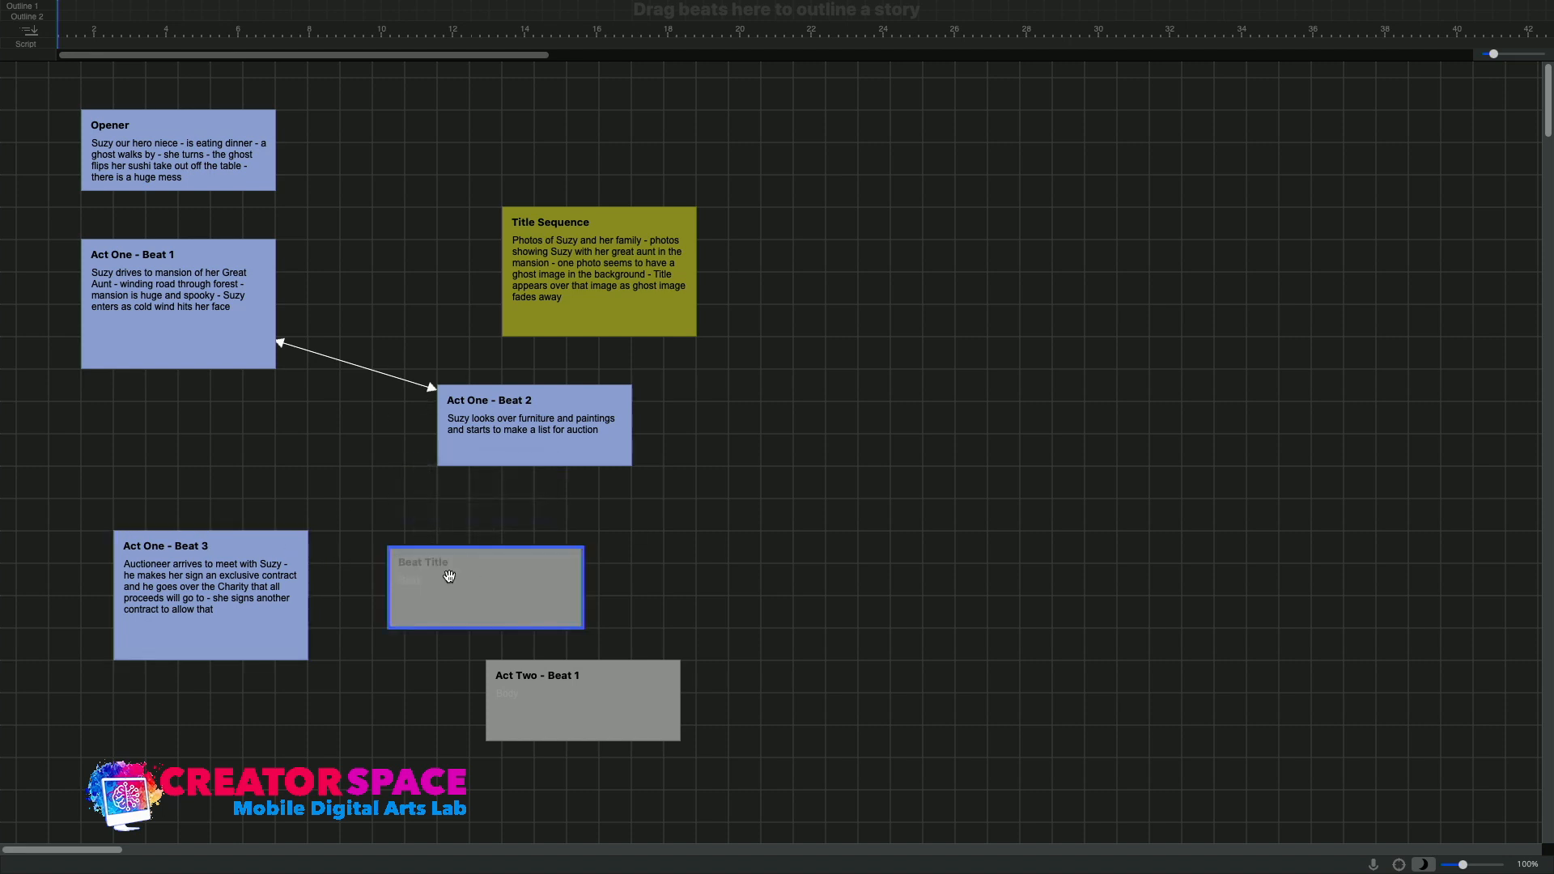
text(Auy)
key(BackSpace)
key(BackSpace)
text(uyct)
key(BackSpace)
key(BackSpace)
key(BackSpace)
text(ctioneer )
text(- Prologue)
text(W)
text(e see him m)
text(eeting with a mysteri)
text(ous man)
text( 9The)
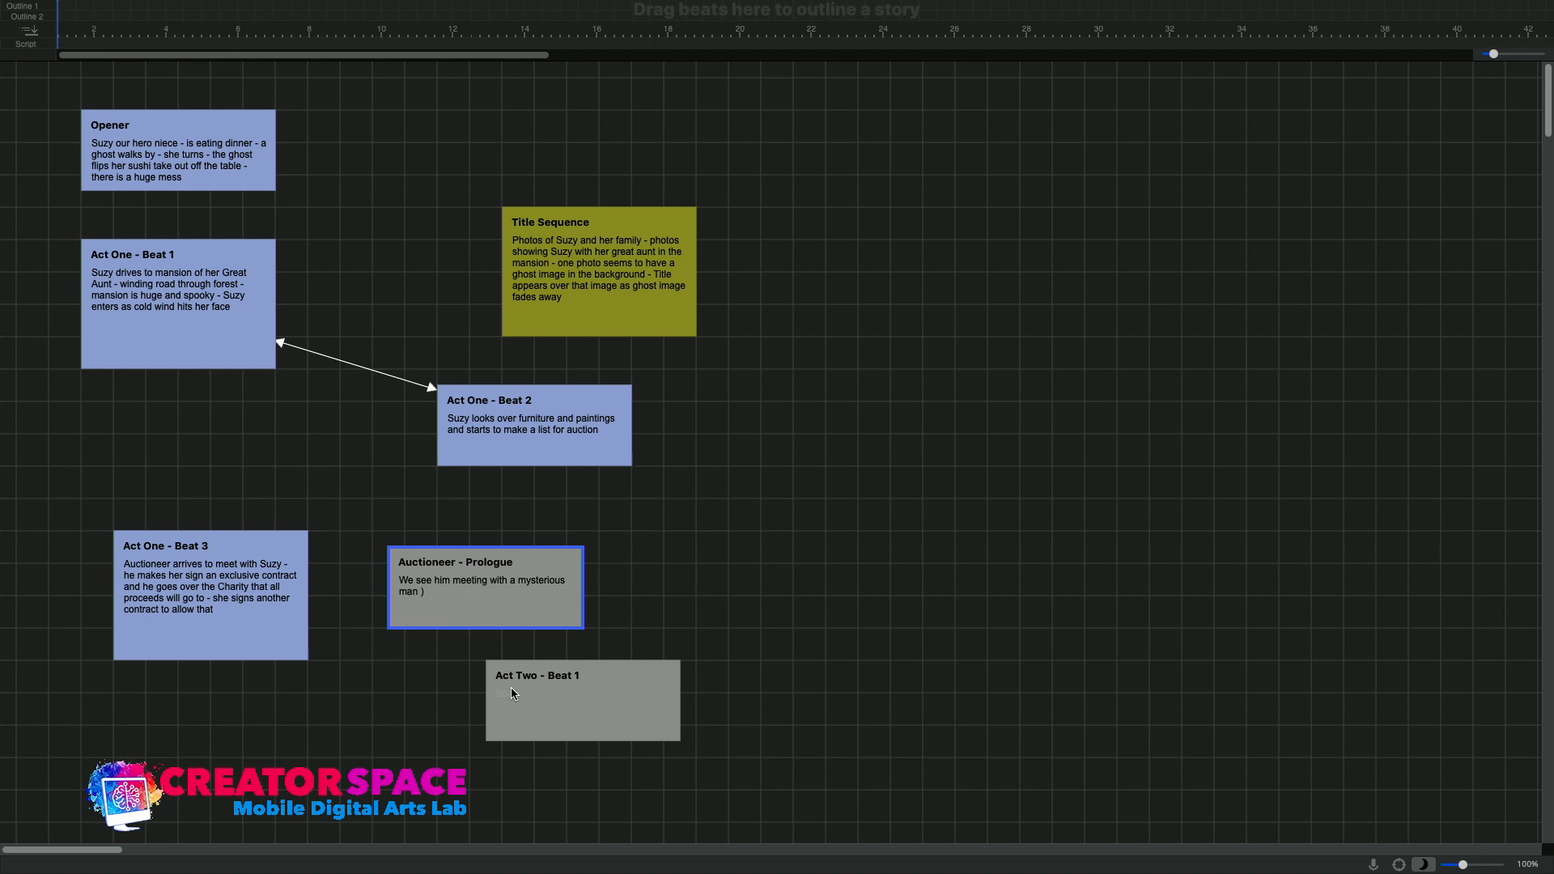
text(the eveil un)
Begin the Auctioneer - Prologue description with "We see him meeting with a mysterious man (the evil uncle)"
key(BackSpace)
key(BackSpace)
key(BackSpace)
text(il uncle_)
text( - he is preparing)
text( documents for the c)
text(harity)
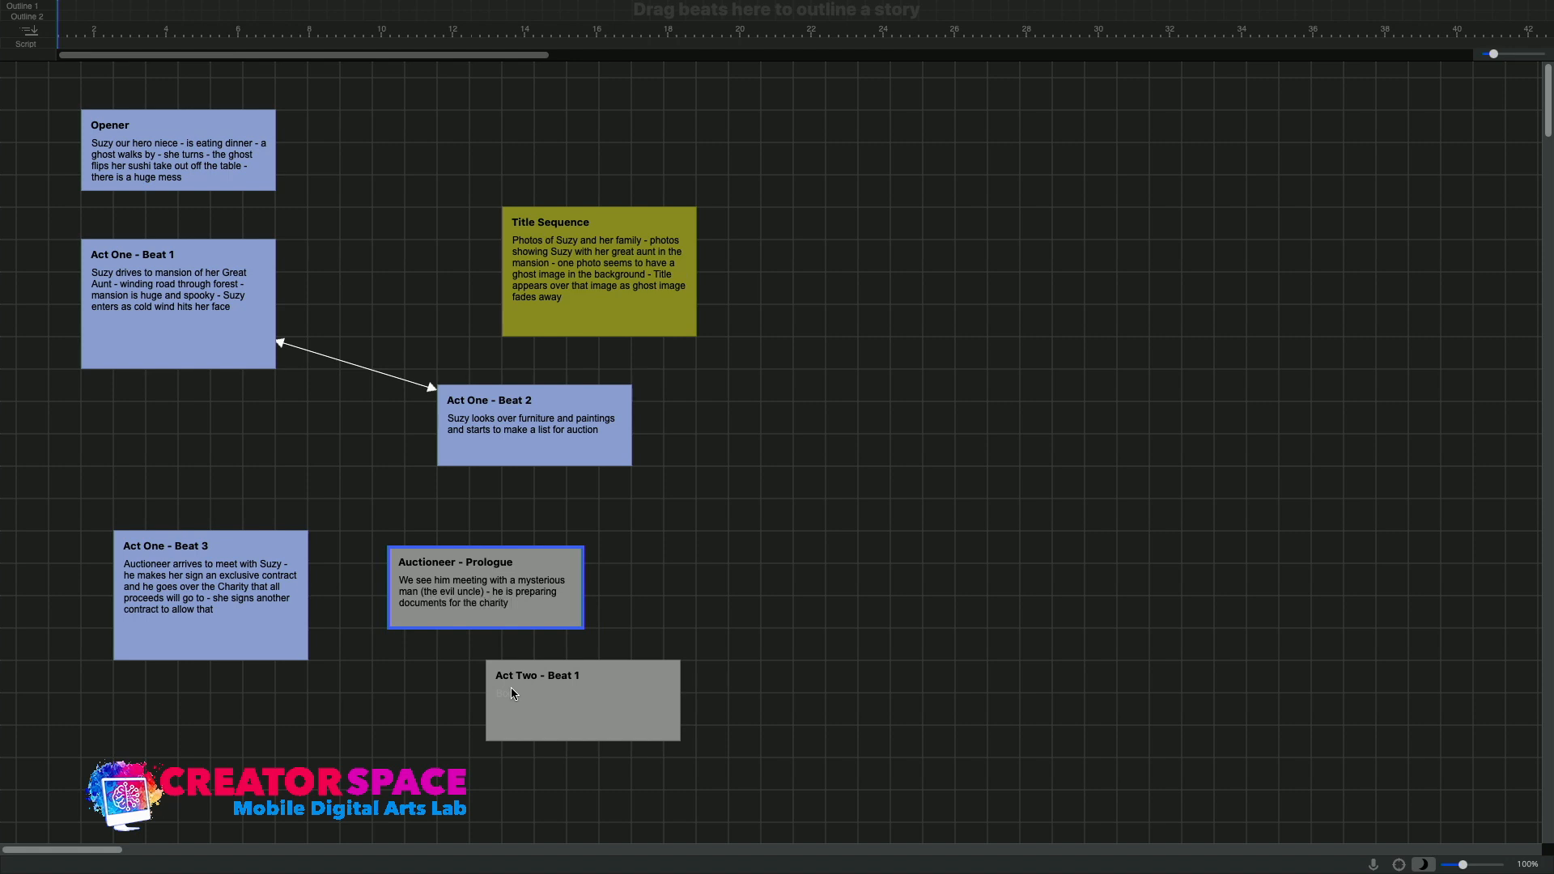
text( - who will receive proceeds of auction of Great Aunt)
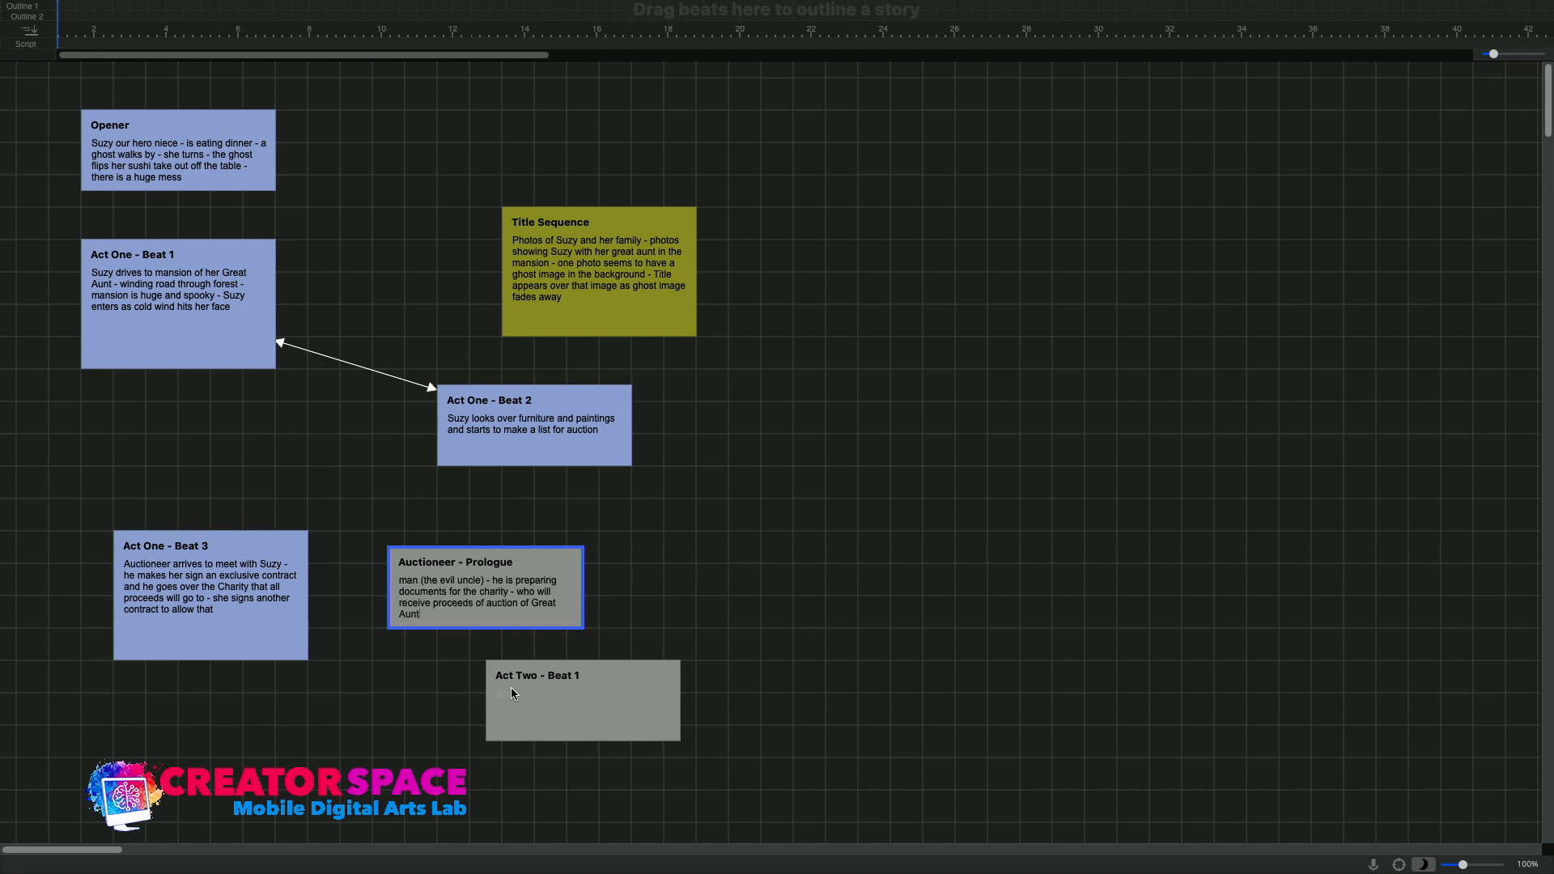
text(s assets)
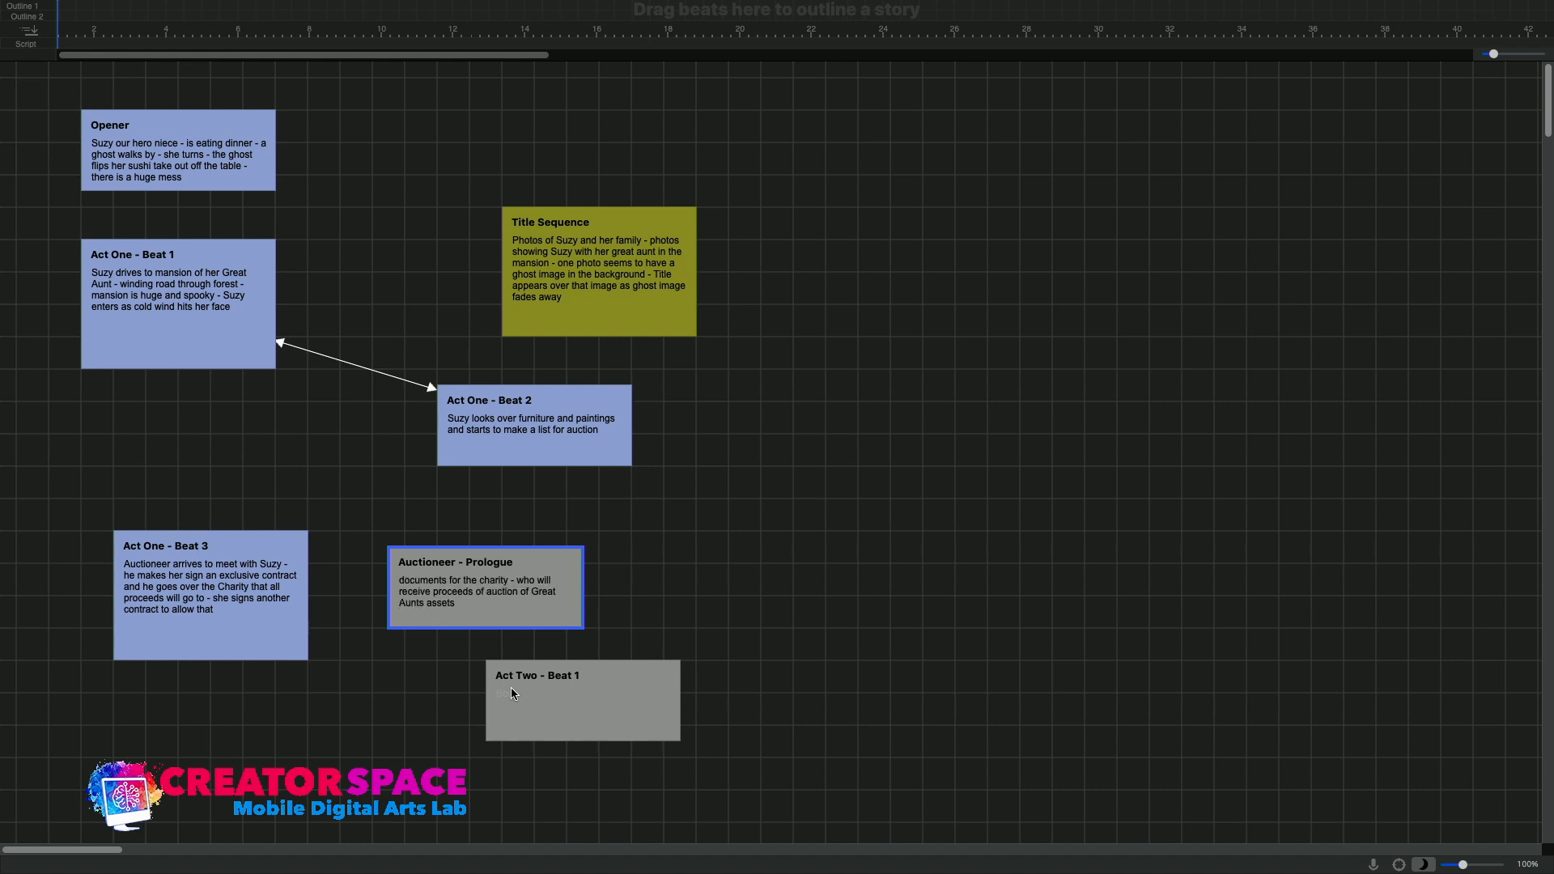
Move Act Two - Beat 1 out of the way and enlarge the Auctioneer - Prologue beat to fit its whole description
drag(600, 694, 730, 727)
click(575, 613)
drag(583, 629, 729, 645)
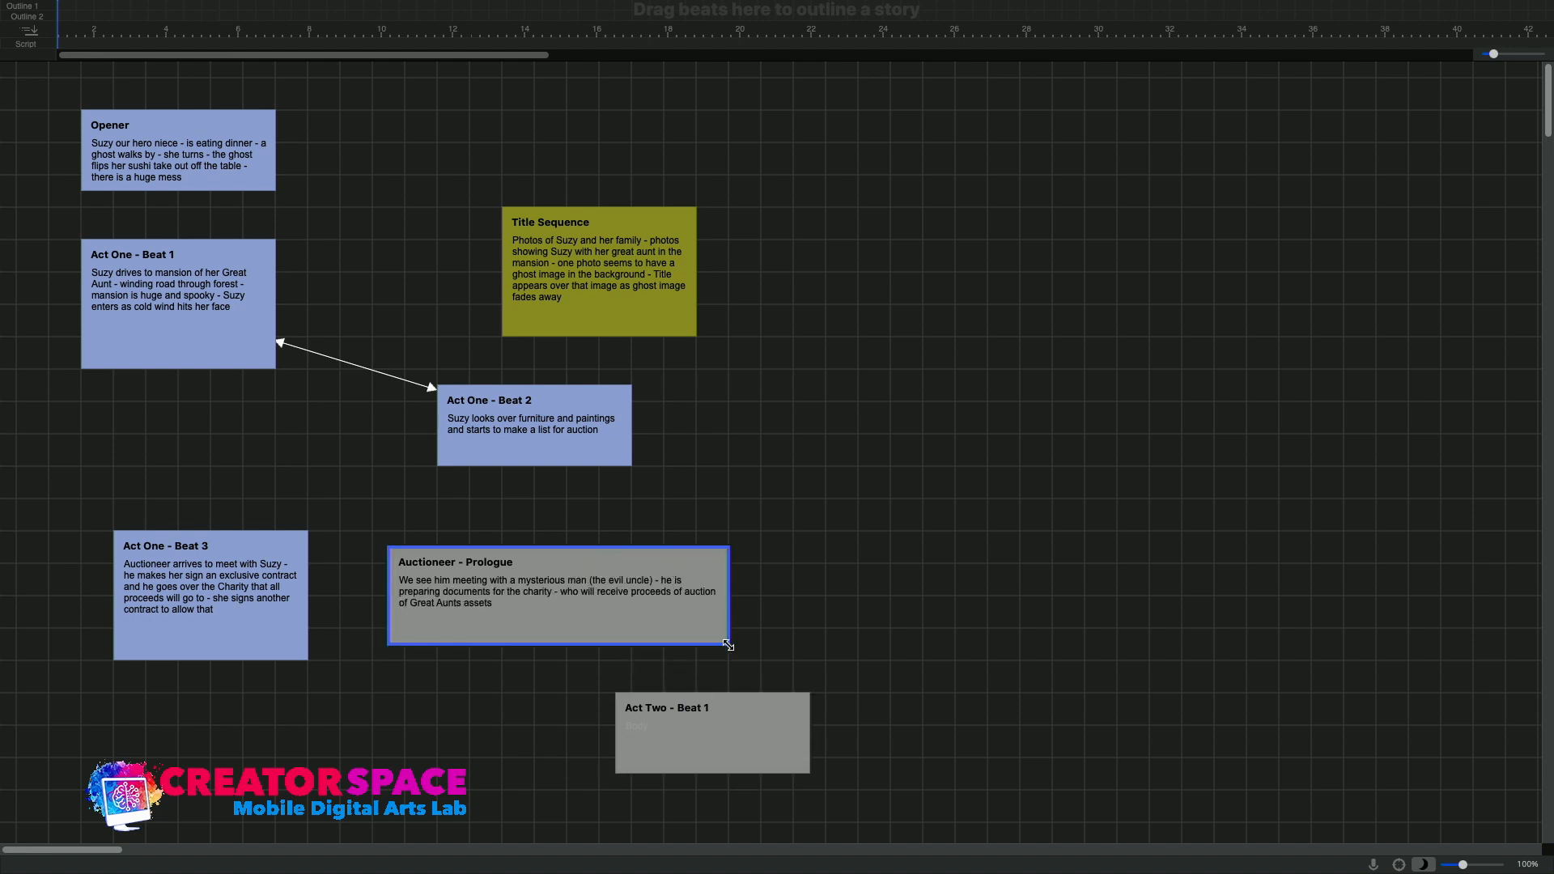
double_click(634, 629)
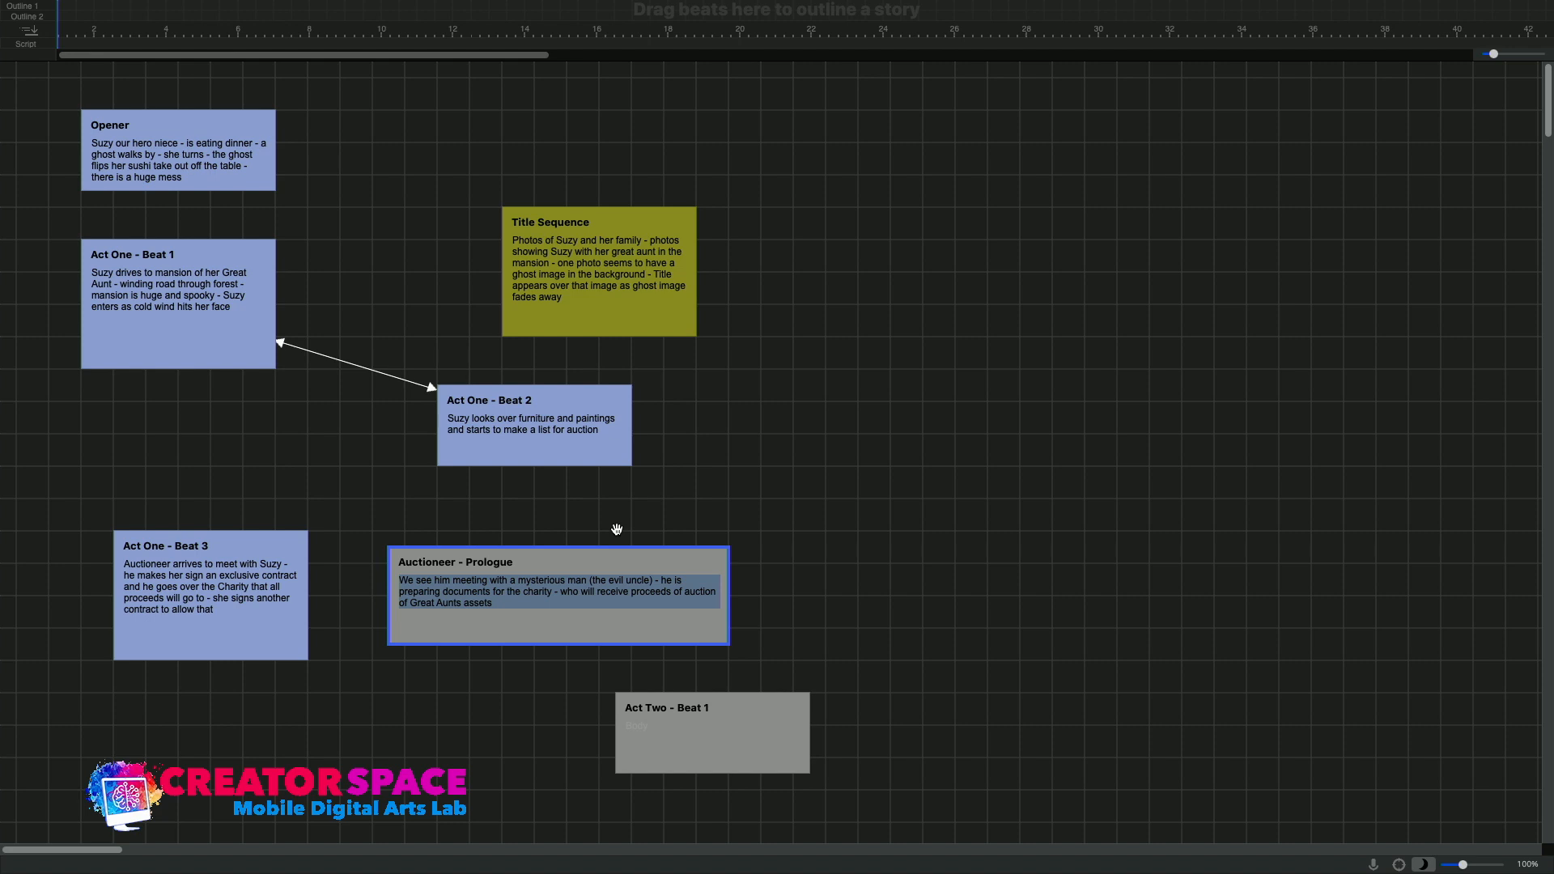
Move the Auctioneer - Prologue beat to the open area beside Act One - Beat 2 and save "Ghost in a Mansion Draft1.fdx"
click(614, 546)
drag(613, 550, 903, 371)
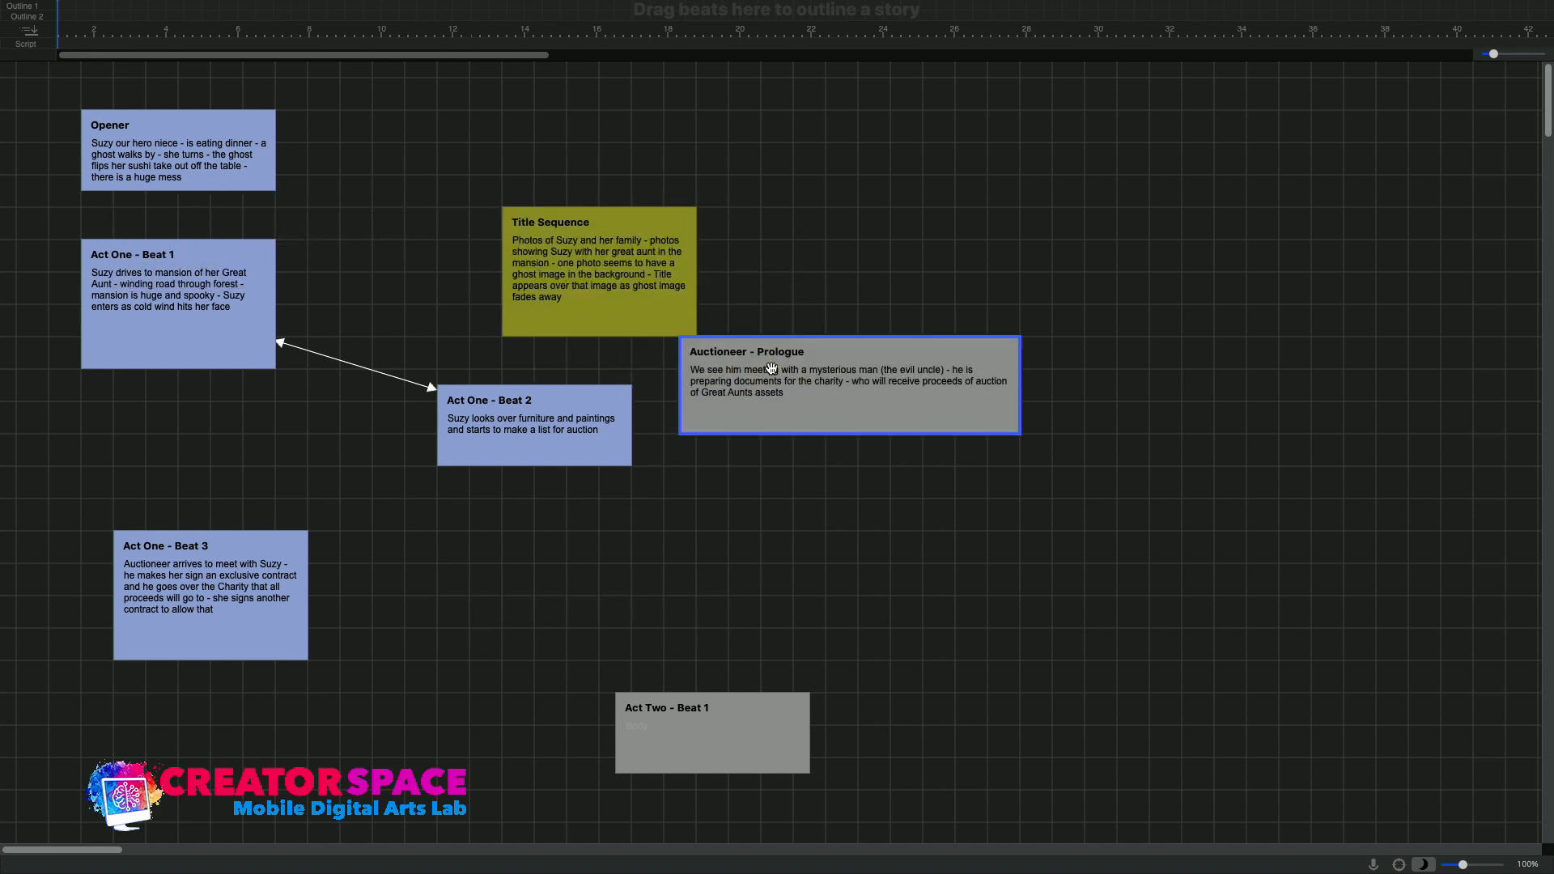
drag(762, 389, 812, 453)
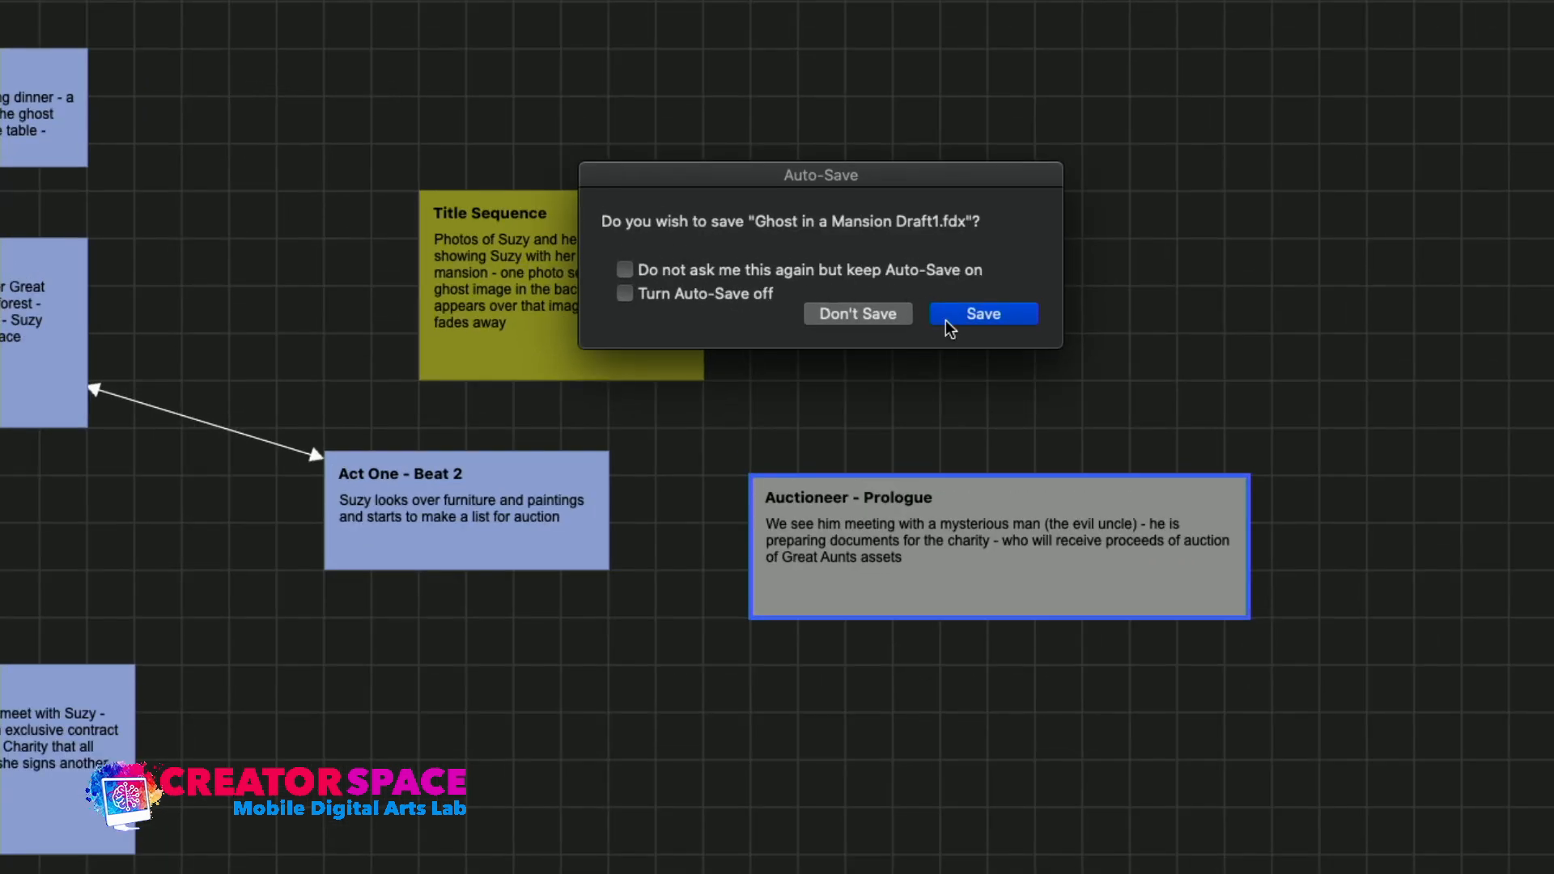
click(966, 322)
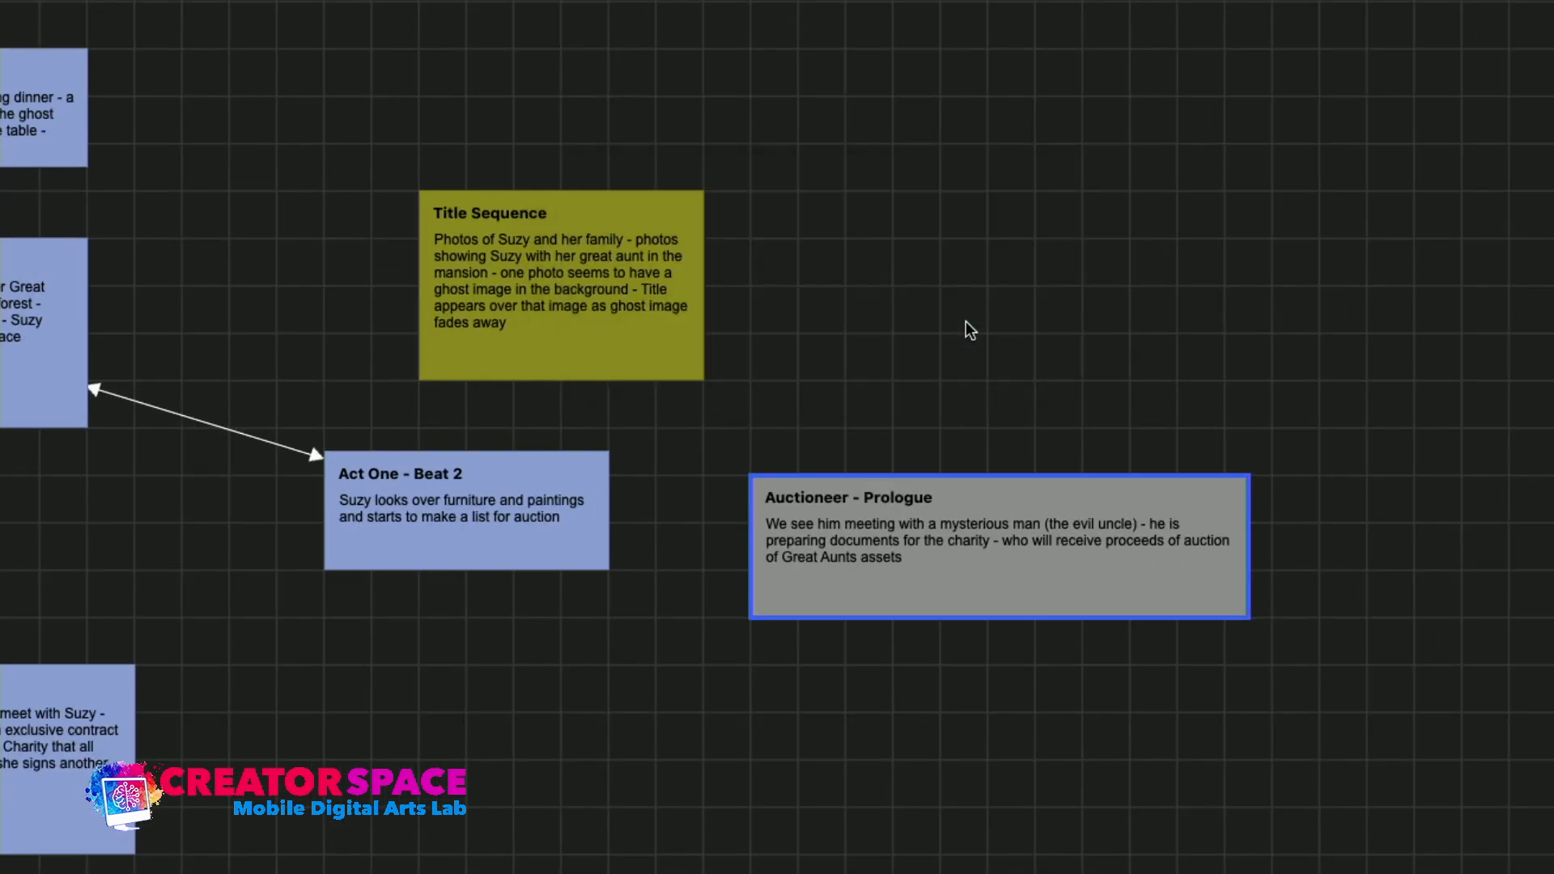